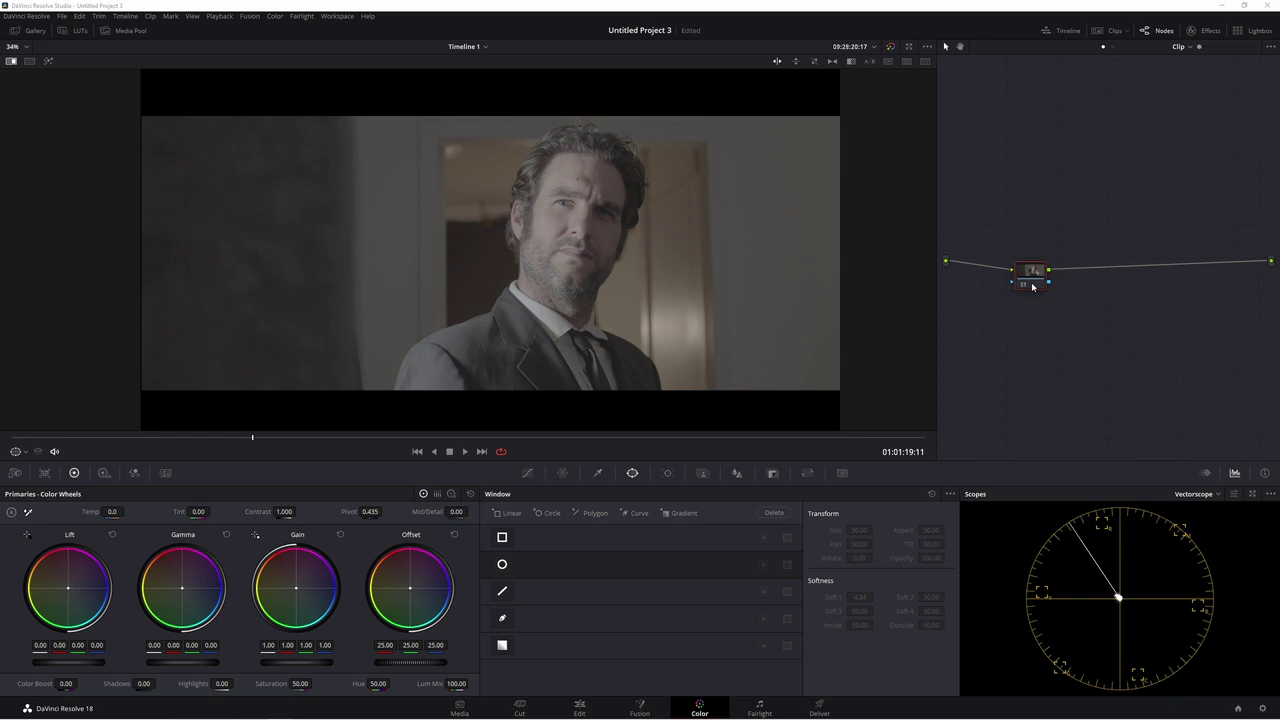
pyautogui.hotkey('ctrl', 's')
pyautogui.moveTo(1033, 287); pyautogui.dragTo(1029, 287)
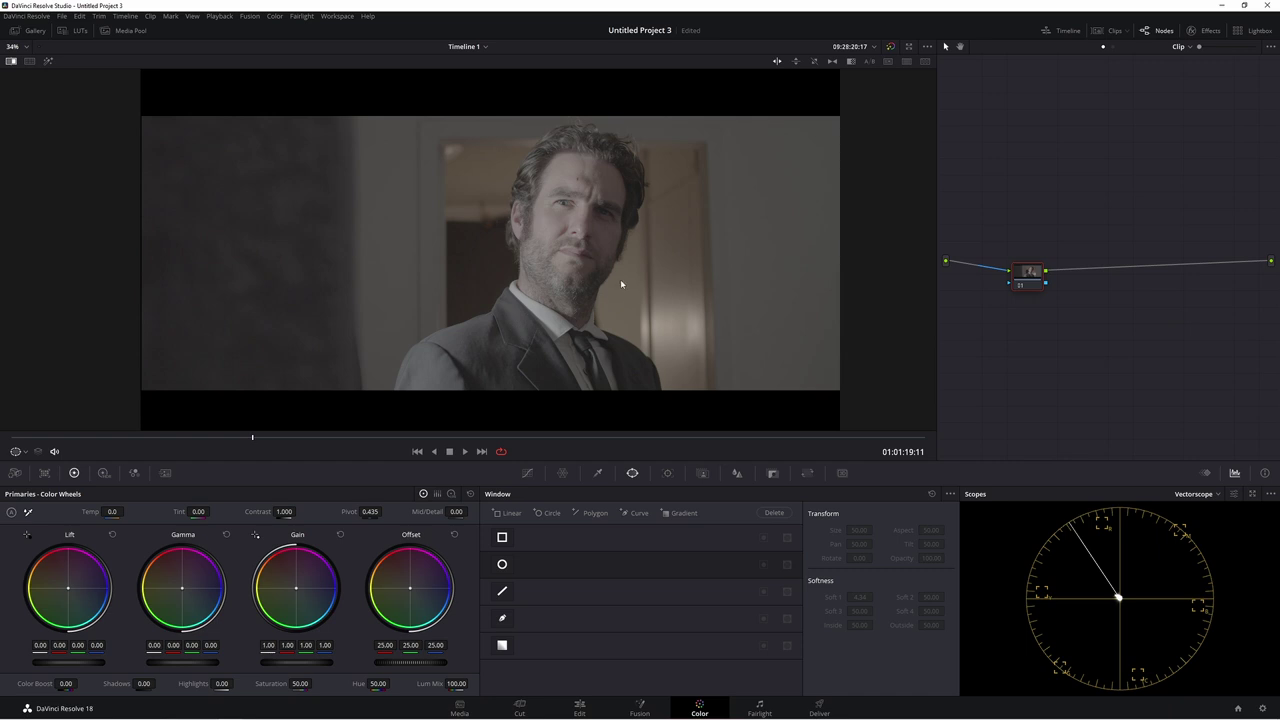
pyautogui.moveTo(1035, 288); pyautogui.dragTo(1040, 285)
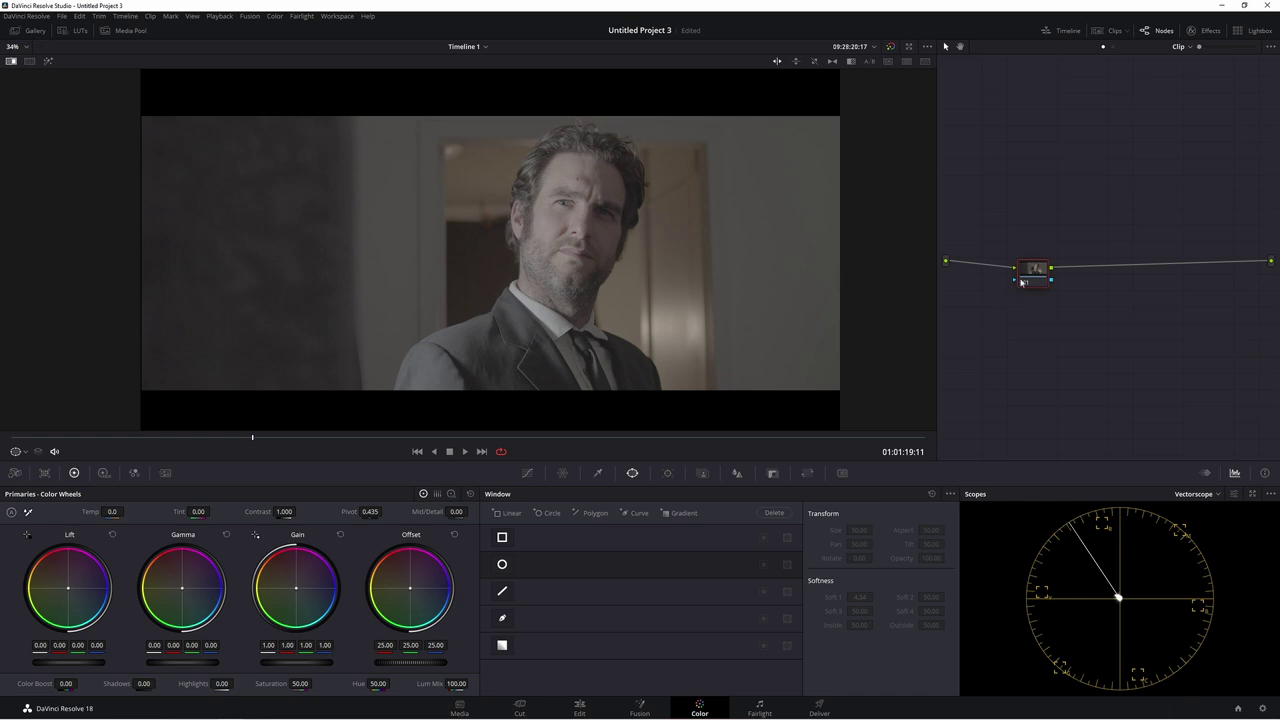
pyautogui.moveTo(1036, 277); pyautogui.dragTo(1037, 278)
# Step: Set the project's color science to DaVinci YRGB Color Managed with automatic color management, SDR processing and SDR Rec.709 output, and save the settings
pyautogui.click(1265, 710)
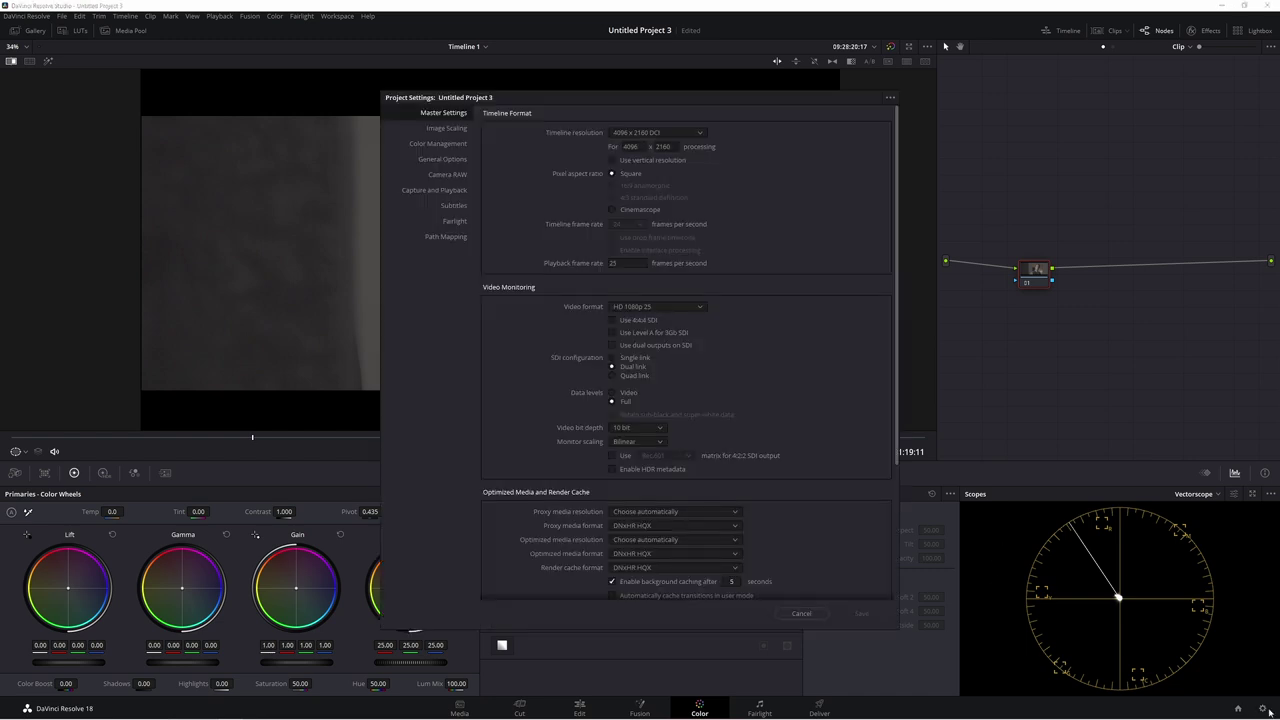
pyautogui.click(447, 144)
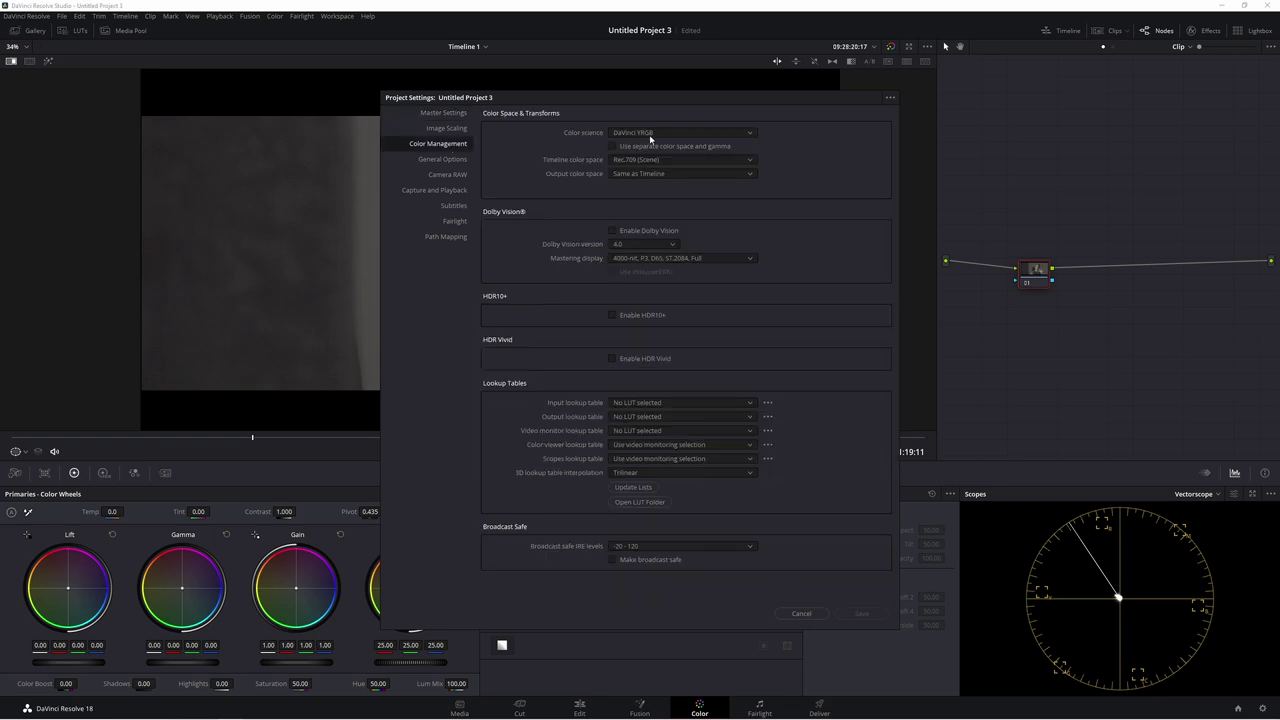
pyautogui.click(650, 134)
pyautogui.click(656, 156)
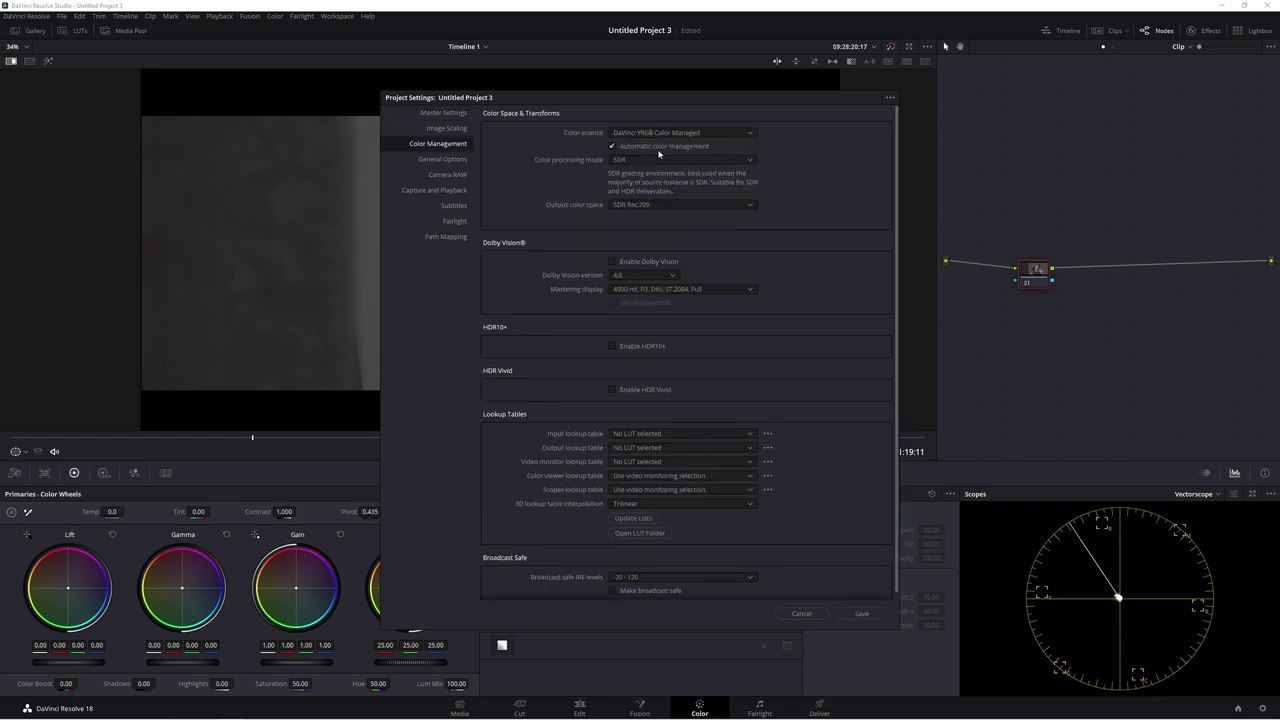
pyautogui.moveTo(631, 107); pyautogui.dragTo(926, 87)
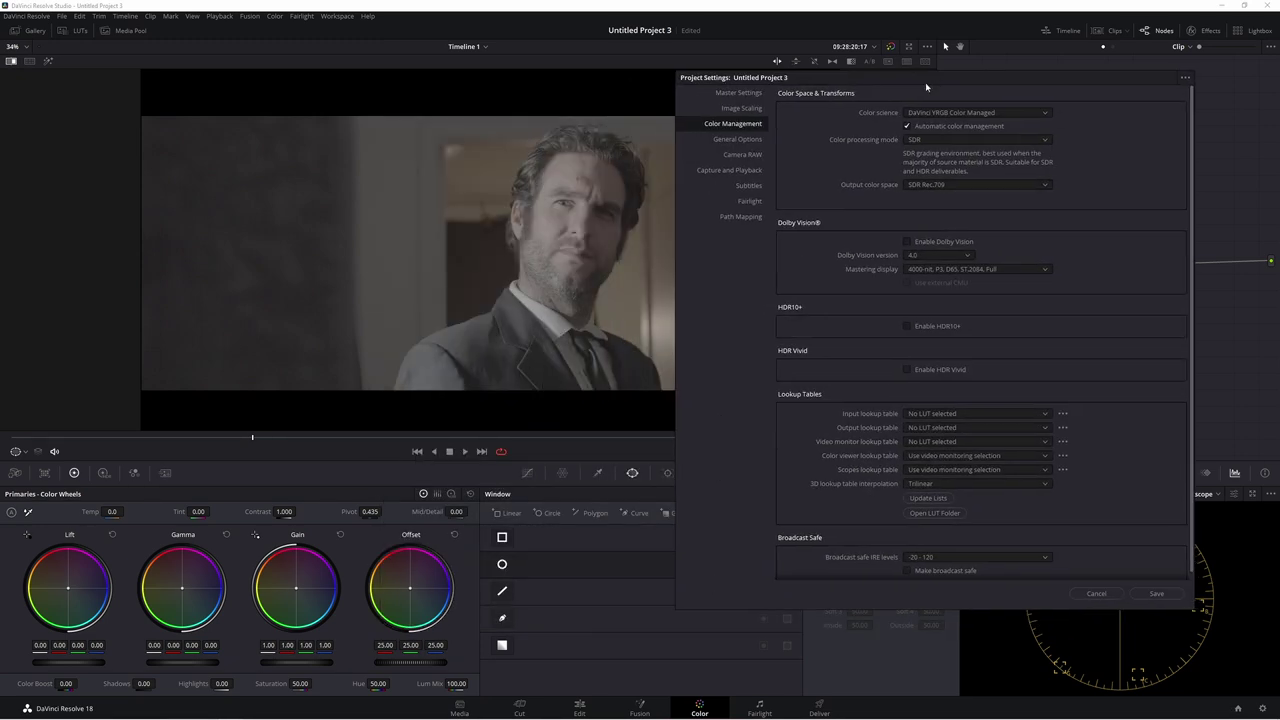
pyautogui.click(1155, 594)
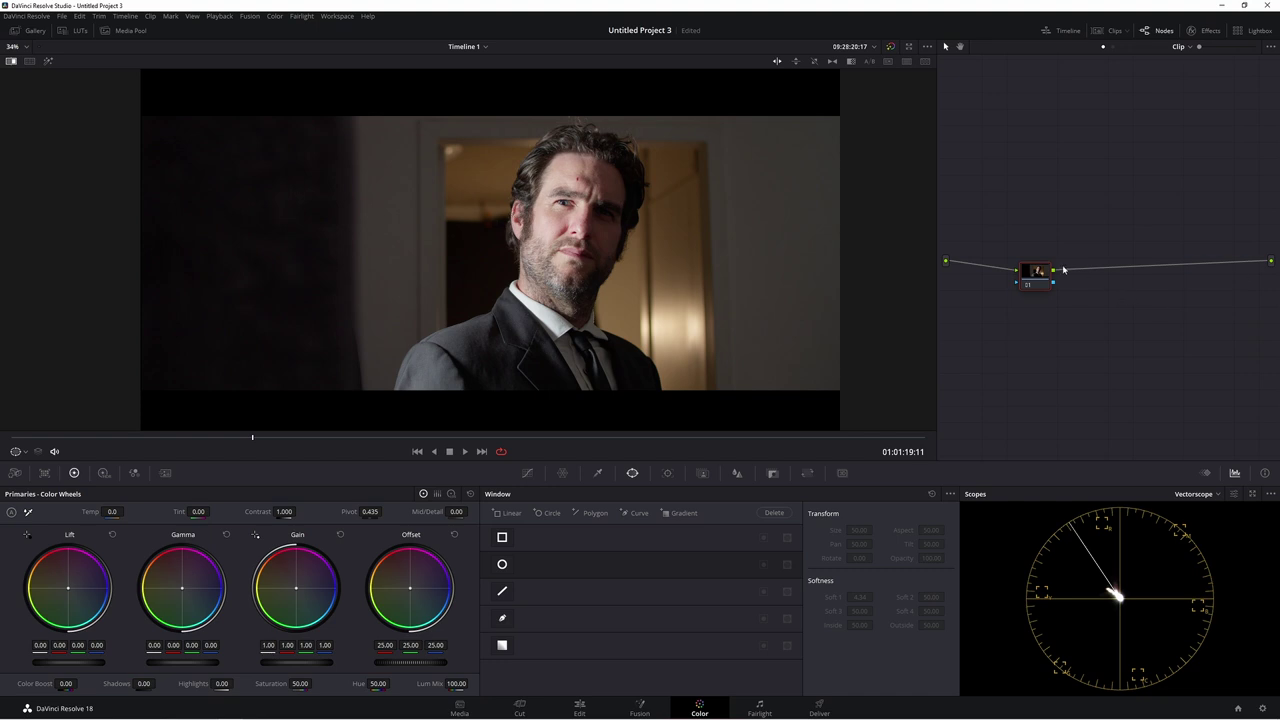
# Step: Move the playhead to 01:01:22:14 and place the single node closer to the source input
pyautogui.moveTo(1026, 280); pyautogui.dragTo(1026, 272)
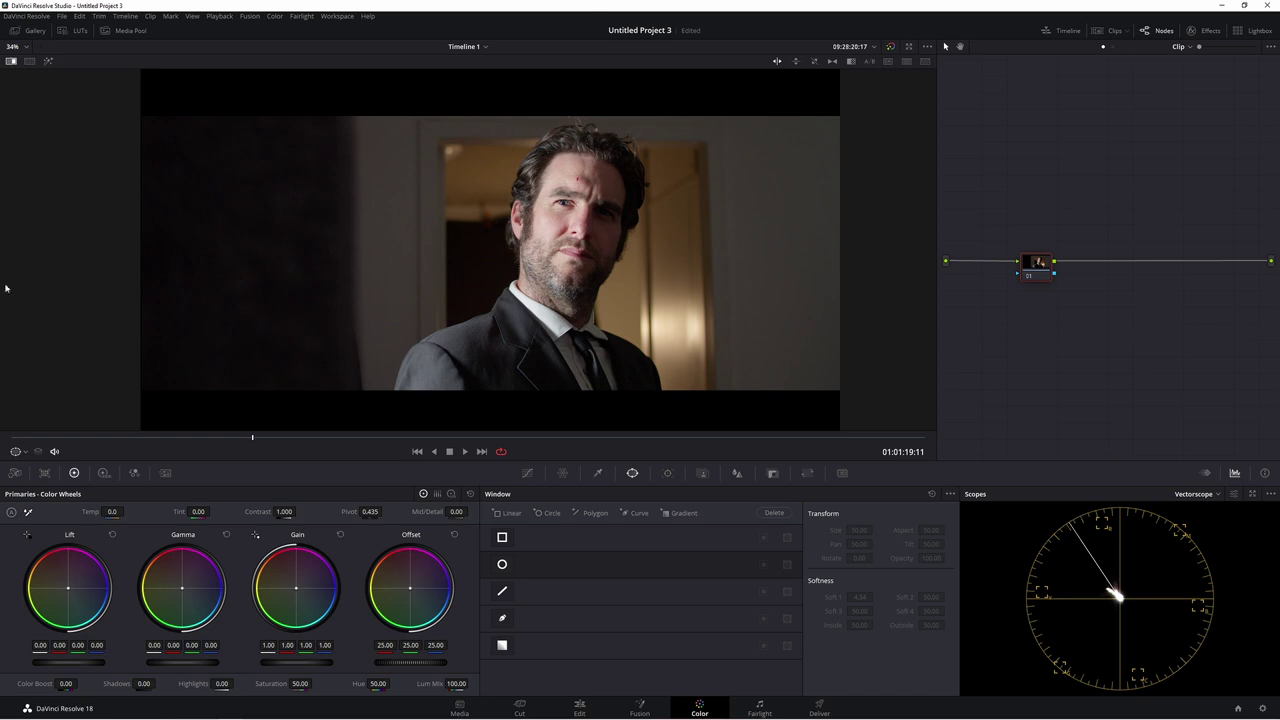
pyautogui.moveTo(1040, 260); pyautogui.dragTo(1019, 256)
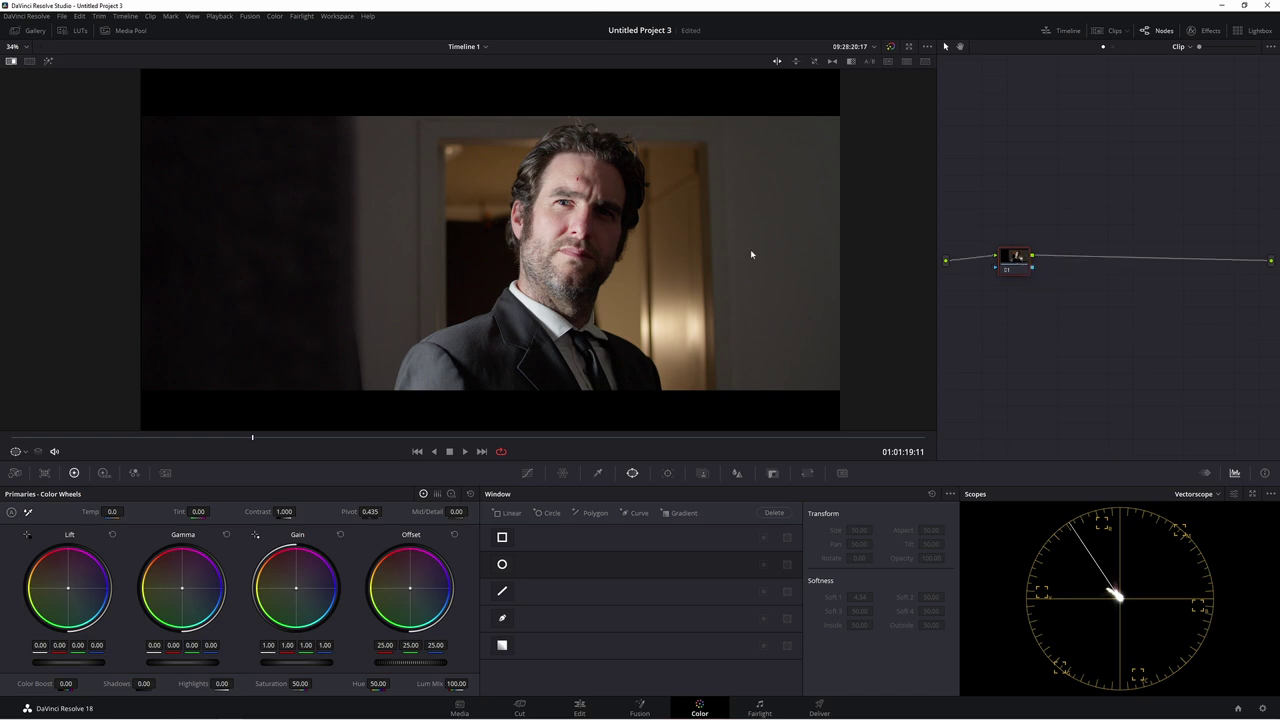
pyautogui.moveTo(1014, 274); pyautogui.dragTo(1037, 268)
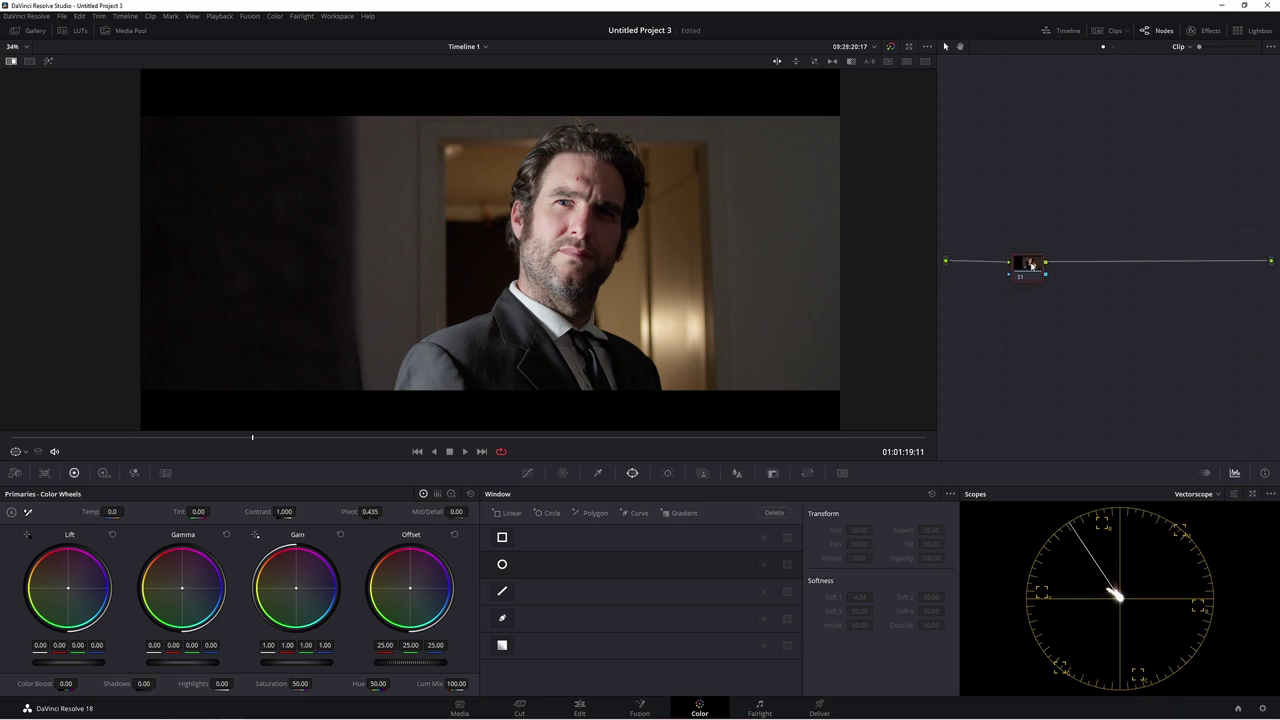
pyautogui.moveTo(517, 437); pyautogui.dragTo(458, 440)
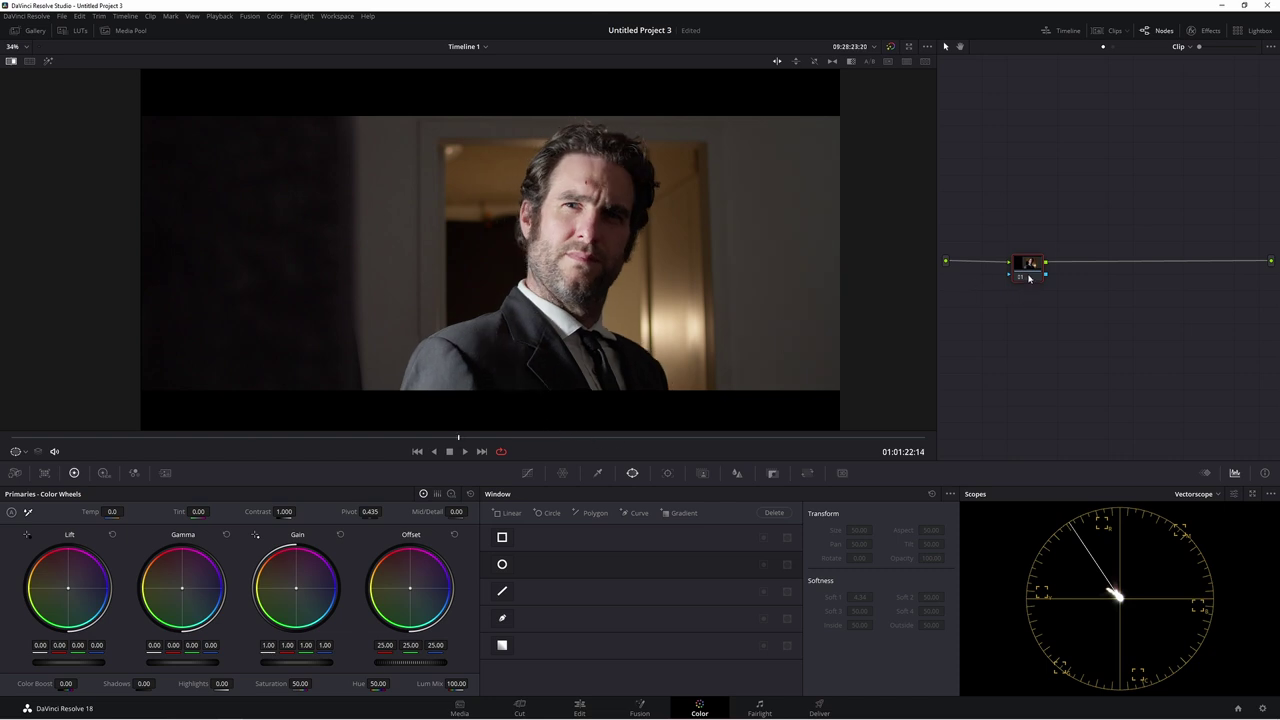
pyautogui.moveTo(1028, 276); pyautogui.dragTo(1023, 276)
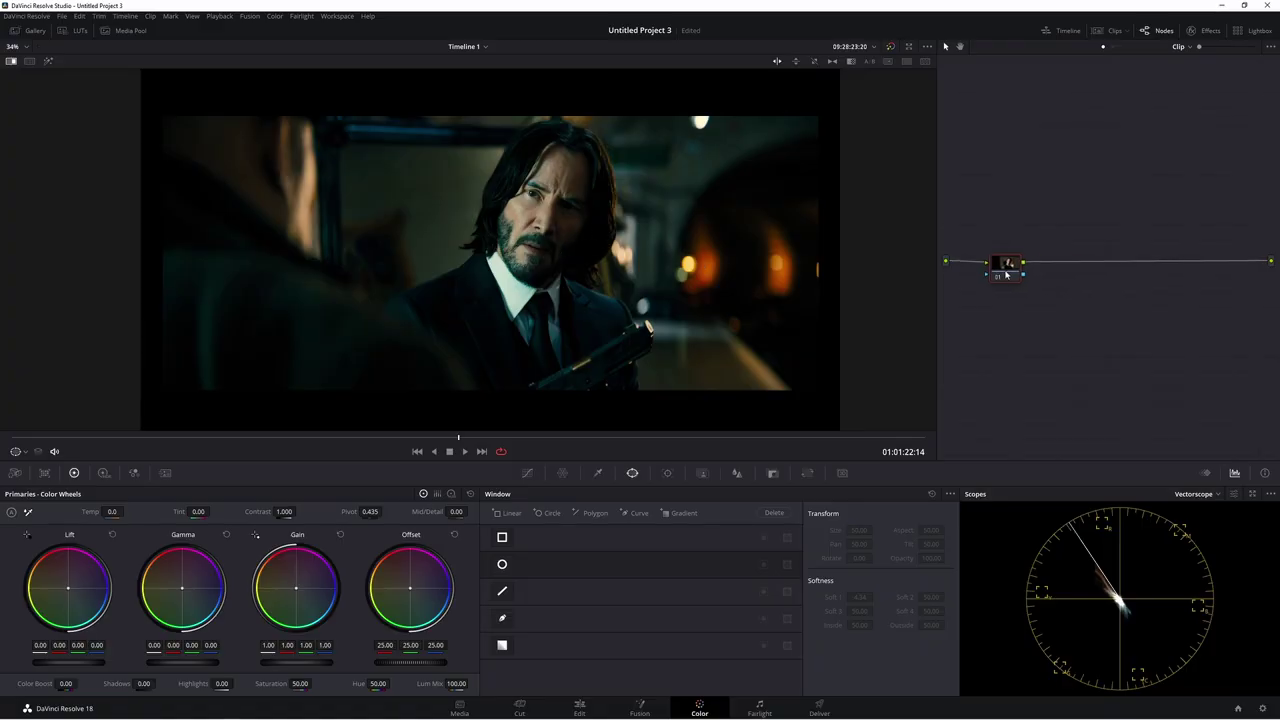
# Step: Add two serial nodes after the first node and label the first node EXP
pyautogui.hotkey('alt', 's')
pyautogui.hotkey('alt', 's')
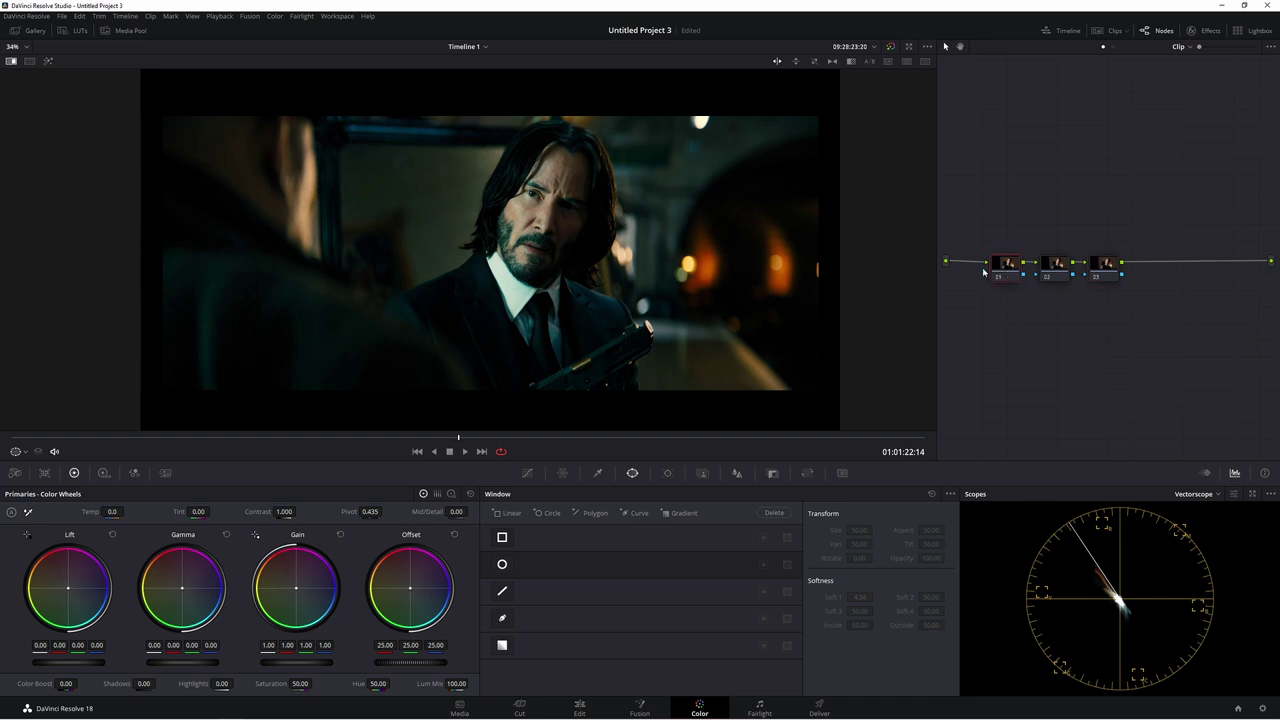
pyautogui.rightClick(1008, 263)
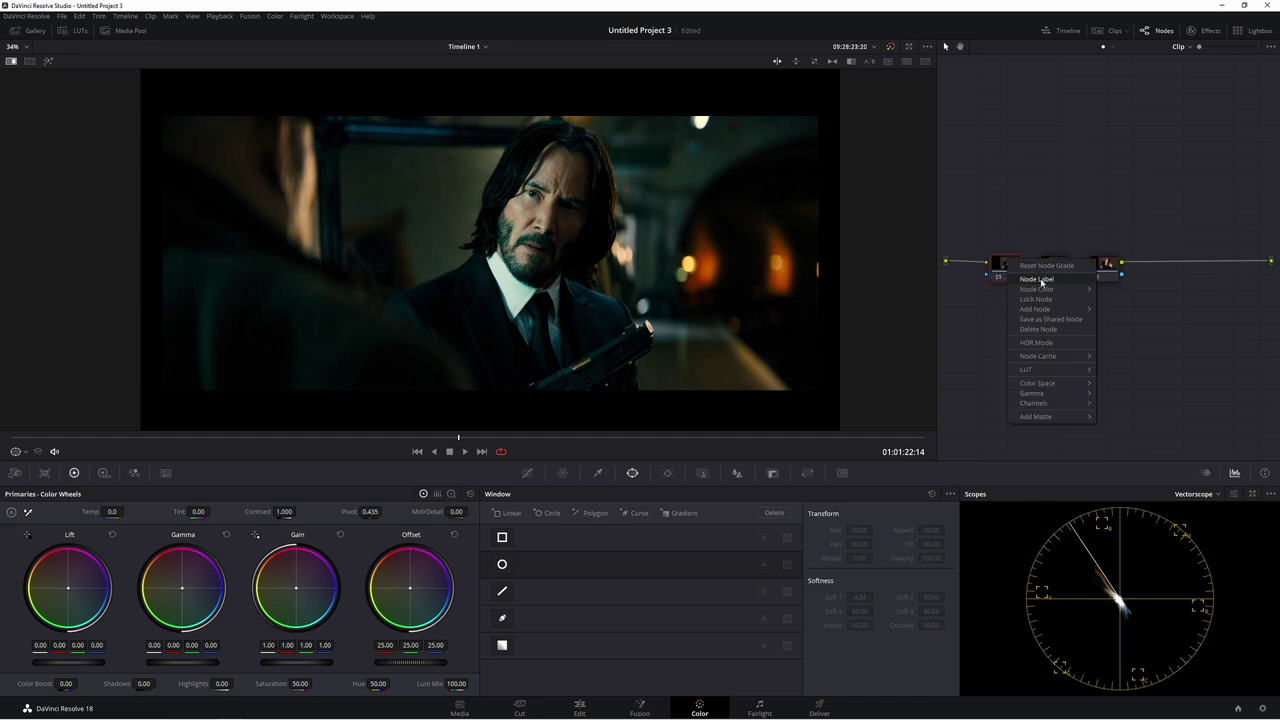
pyautogui.click(1045, 280)
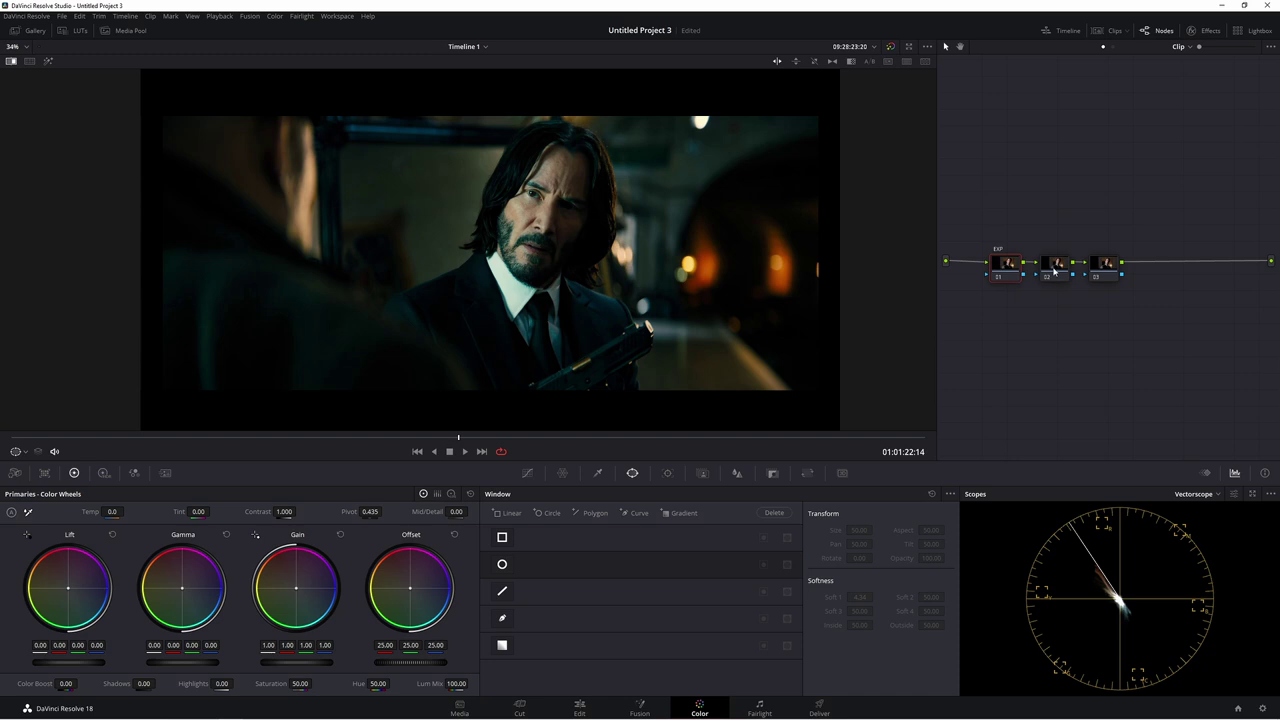
# Step: Label the second node CONT and the third node SA
pyautogui.rightClick(1054, 270)
pyautogui.click(1106, 286)
pyautogui.write('CONT')
pyautogui.rightClick(1105, 272)
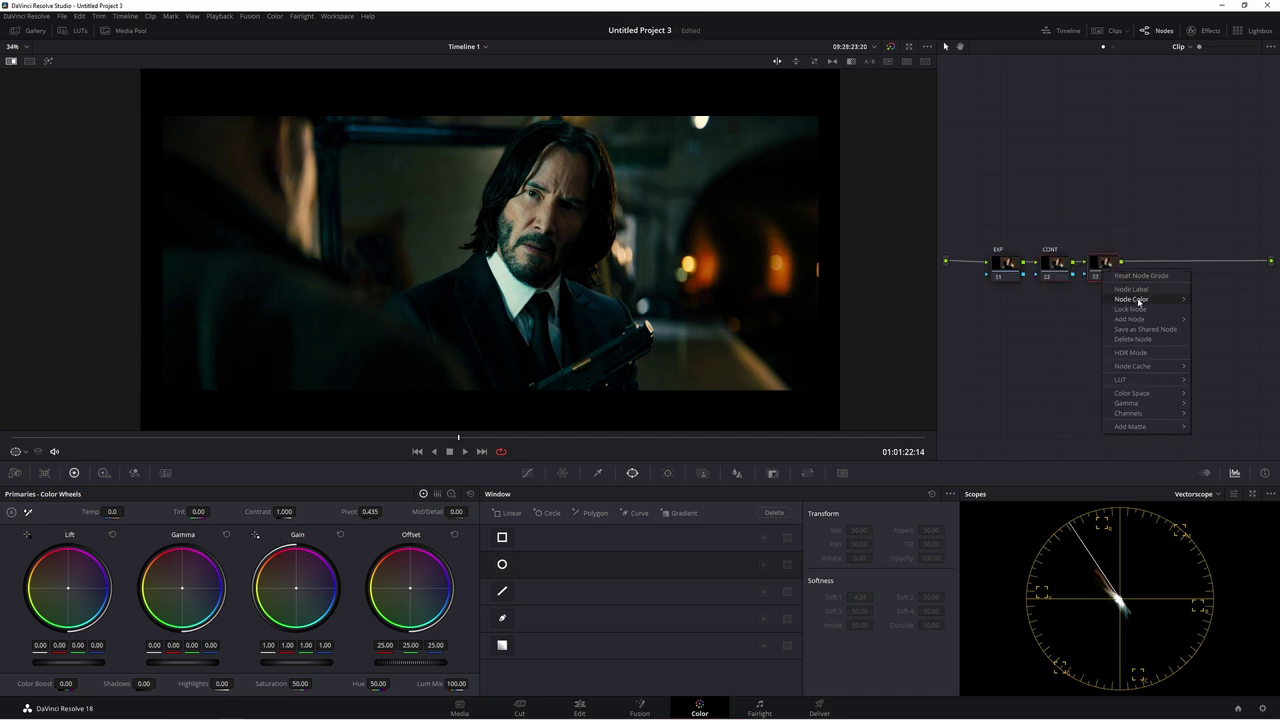
pyautogui.click(1139, 300)
pyautogui.write('SA')
pyautogui.click(1106, 340)
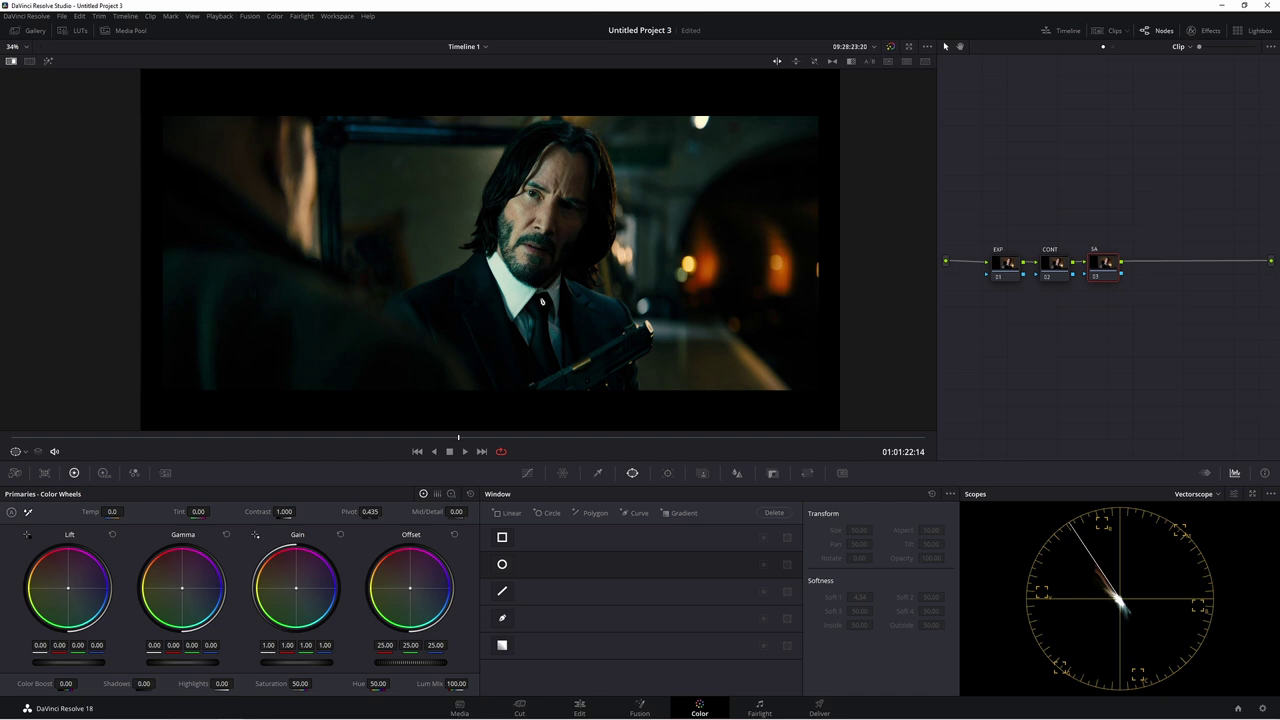
# Step: Add a serial node after SA with a parallel node beneath it, and spread the two branches apart vertically
pyautogui.click(1099, 275)
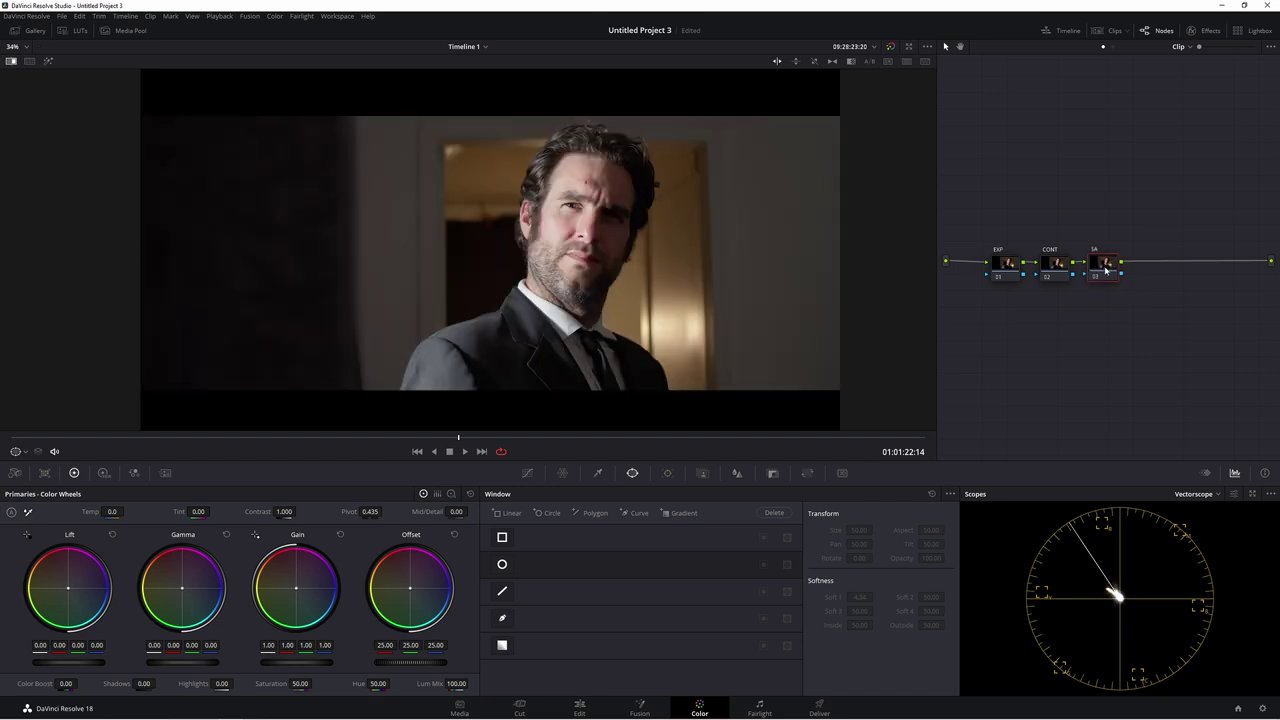
pyautogui.hotkey('alt', 's')
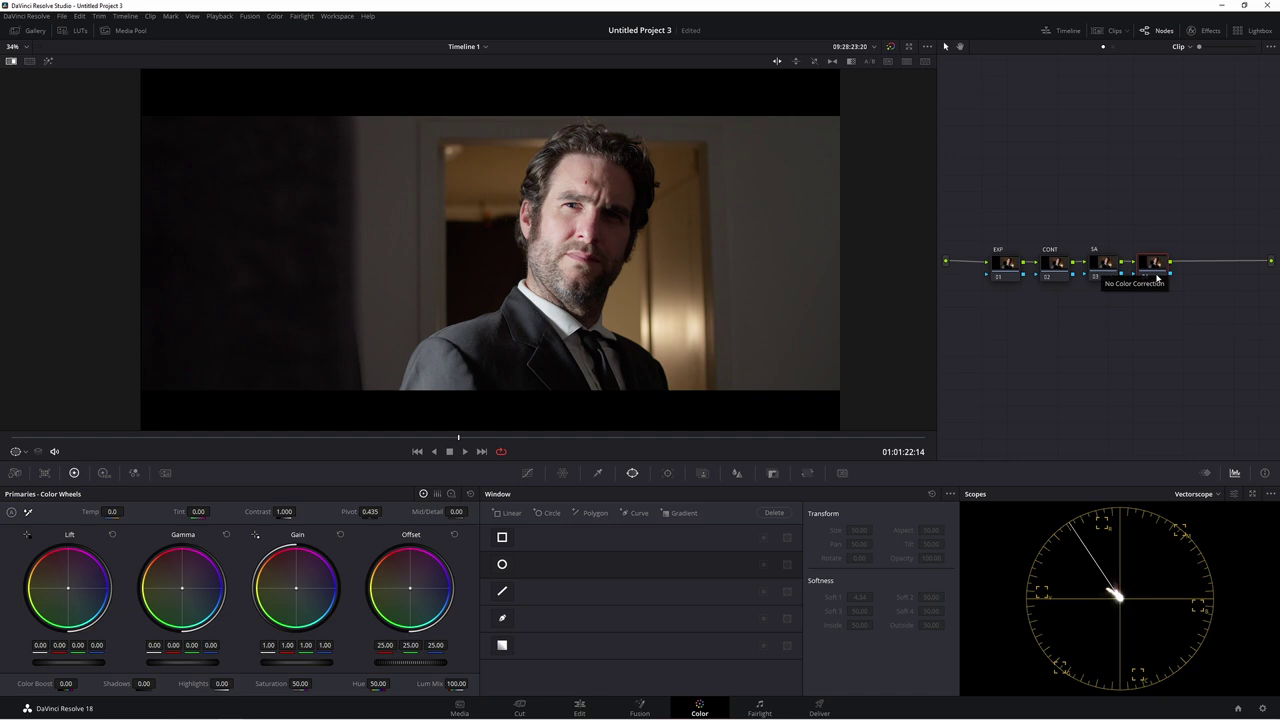
pyautogui.moveTo(940, 222); pyautogui.dragTo(848, 224)
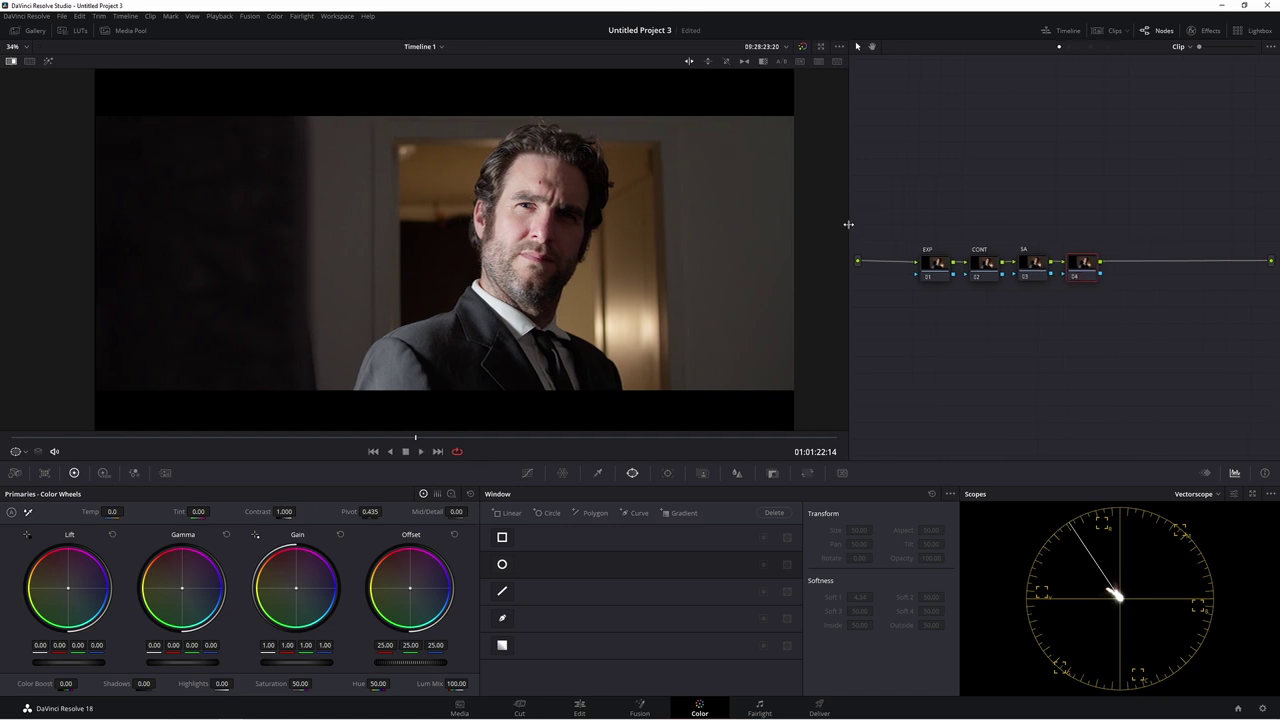
pyautogui.hotkey('alt', 'p')
pyautogui.moveTo(1082, 266); pyautogui.dragTo(1076, 216)
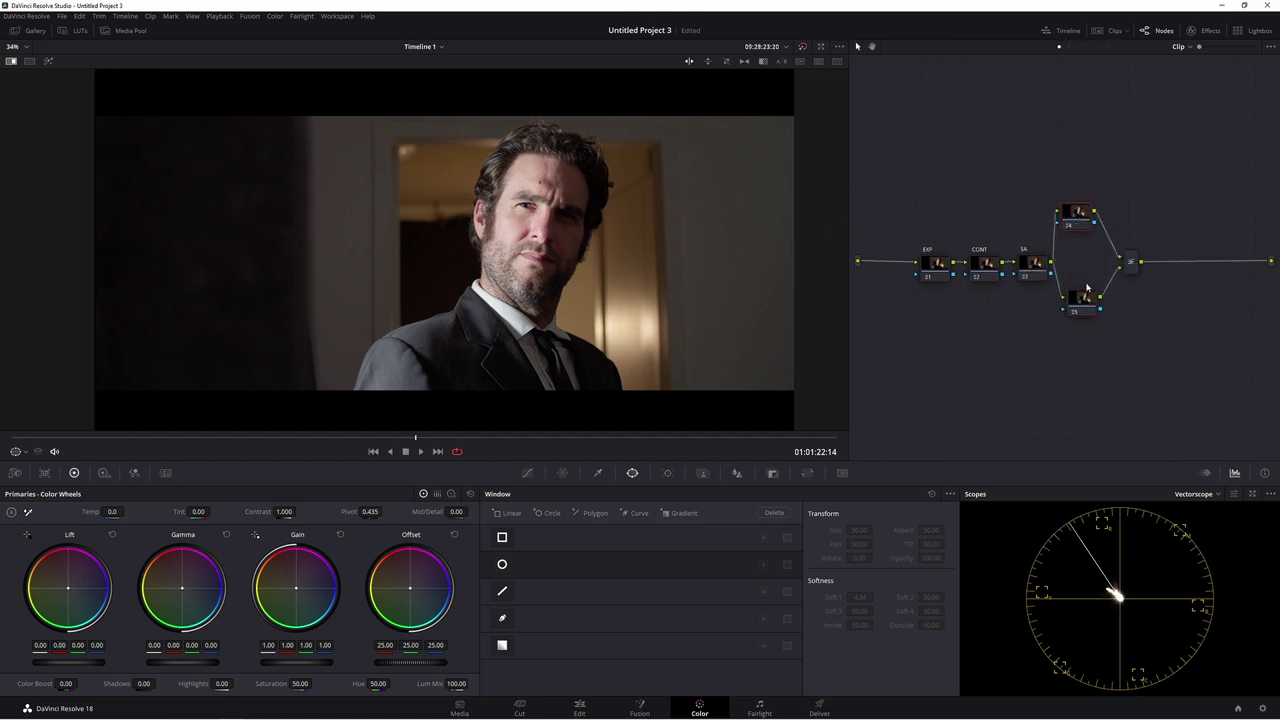
pyautogui.moveTo(1085, 298); pyautogui.dragTo(1087, 309)
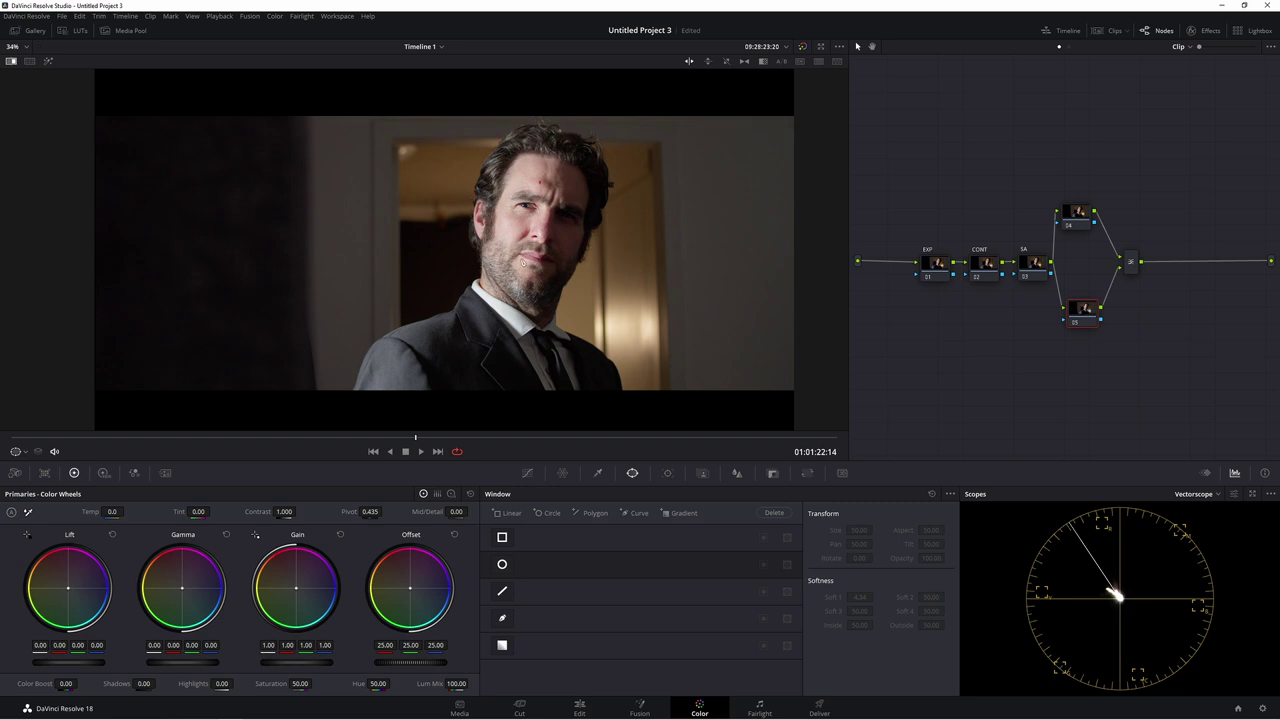
# Step: Add a serial node after the parallel mixer and label it Look
pyautogui.click(1129, 270)
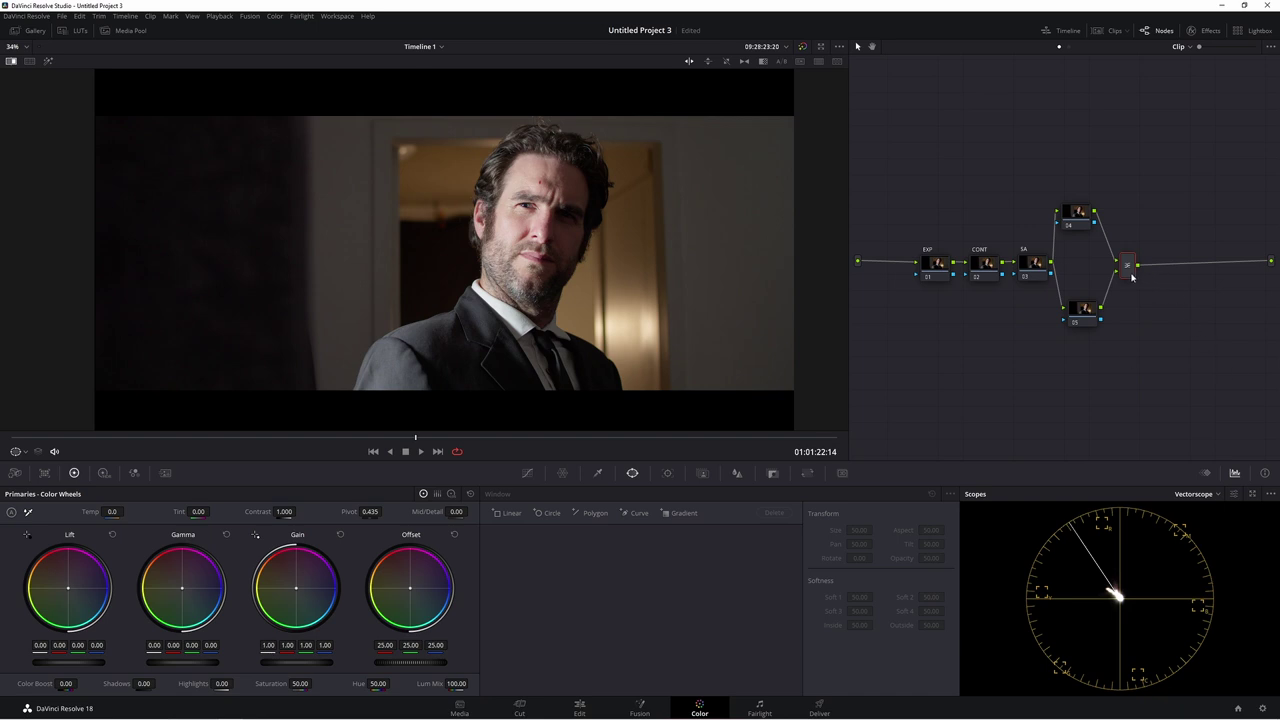
pyautogui.hotkey('alt', 's')
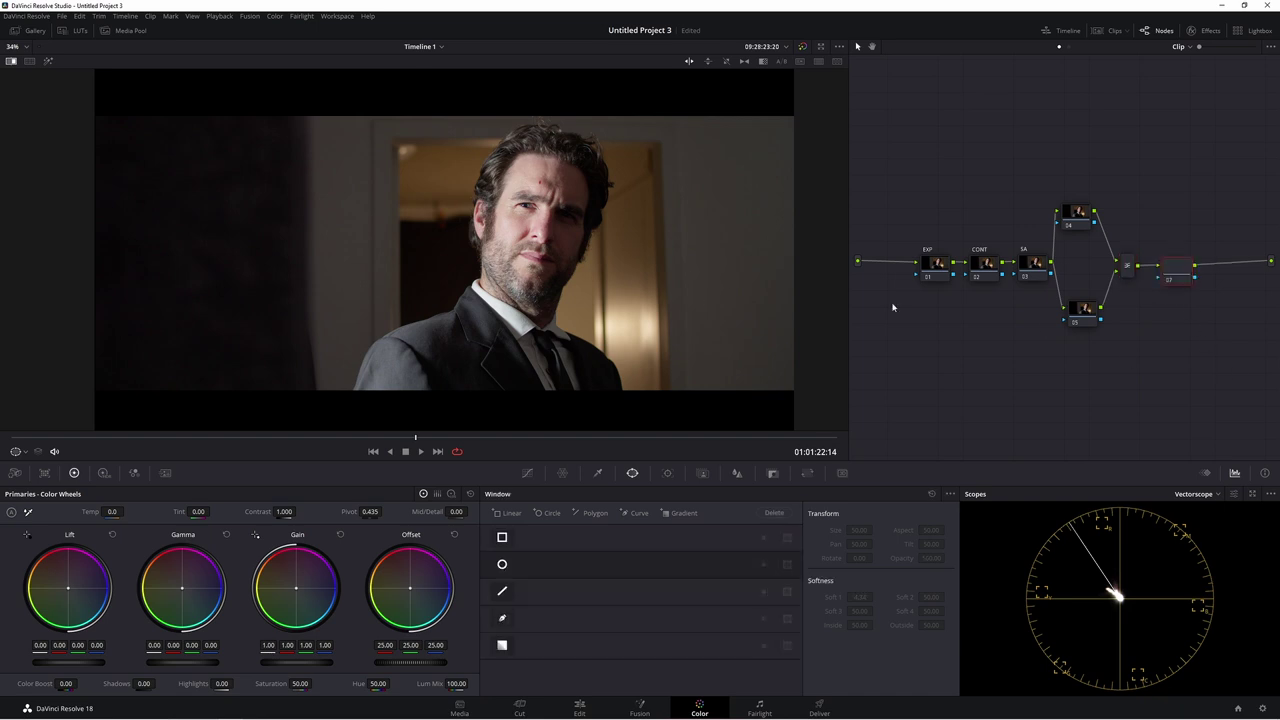
pyautogui.rightClick(1167, 271)
pyautogui.click(1179, 290)
pyautogui.write('Lock')
pyautogui.press('Return')
# Step: Label the lower parallel node Skin
pyautogui.rightClick(1094, 329)
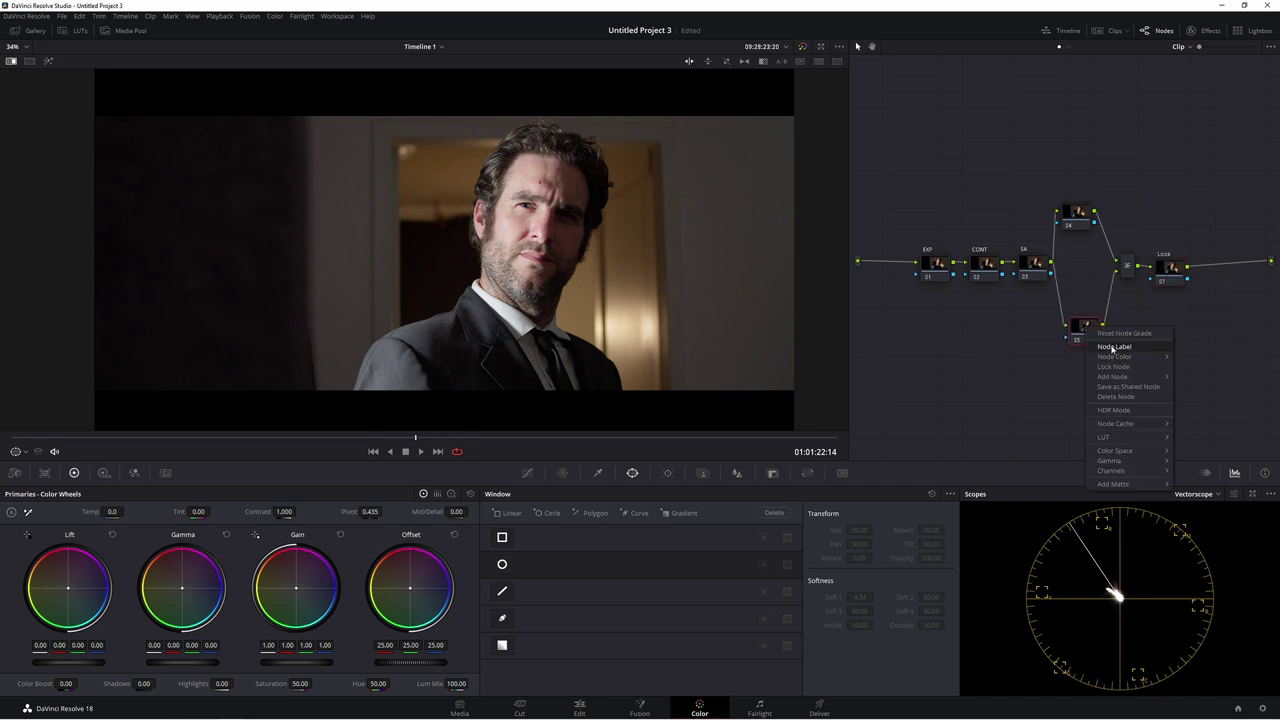
pyautogui.click(1111, 348)
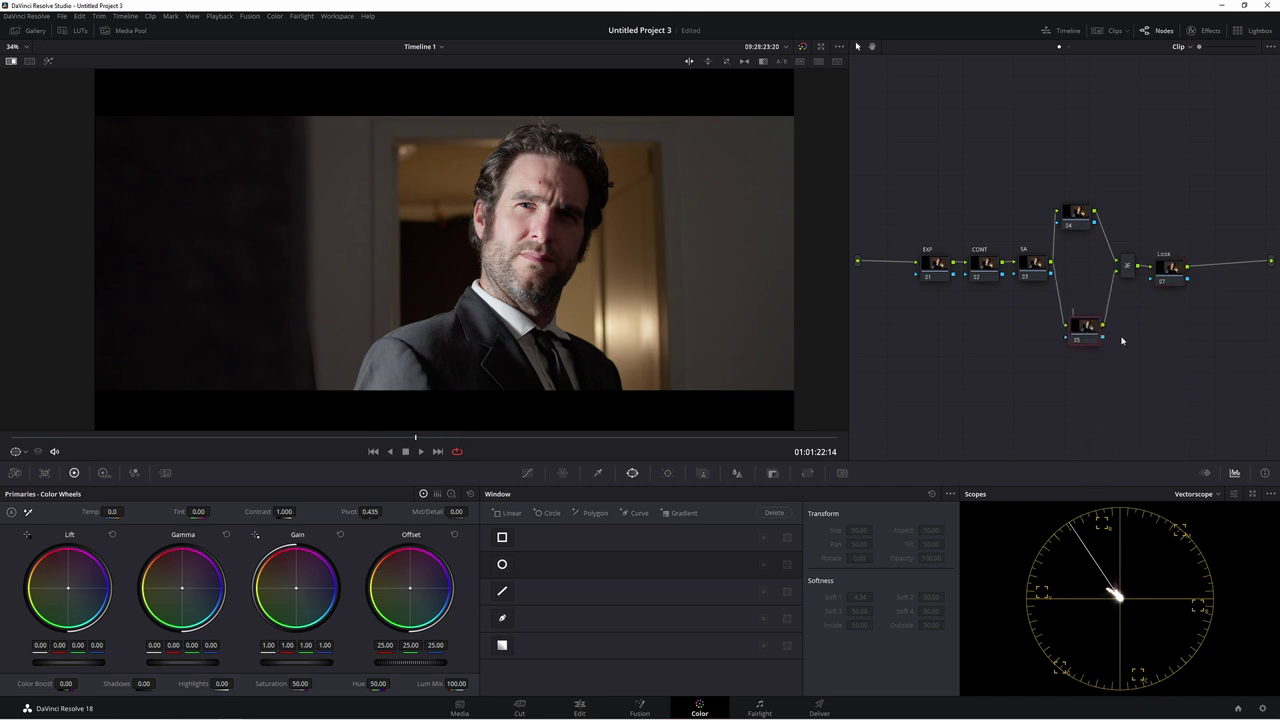
pyautogui.write('Skin')
pyautogui.press('Return')
# Step: Add a serial node after Look with two layer nodes beneath it, and clean up the node graph
pyautogui.click(1162, 276)
pyautogui.hotkey('alt', 's')
pyautogui.hotkey('alt', 'l')
pyautogui.hotkey('alt', 'l')
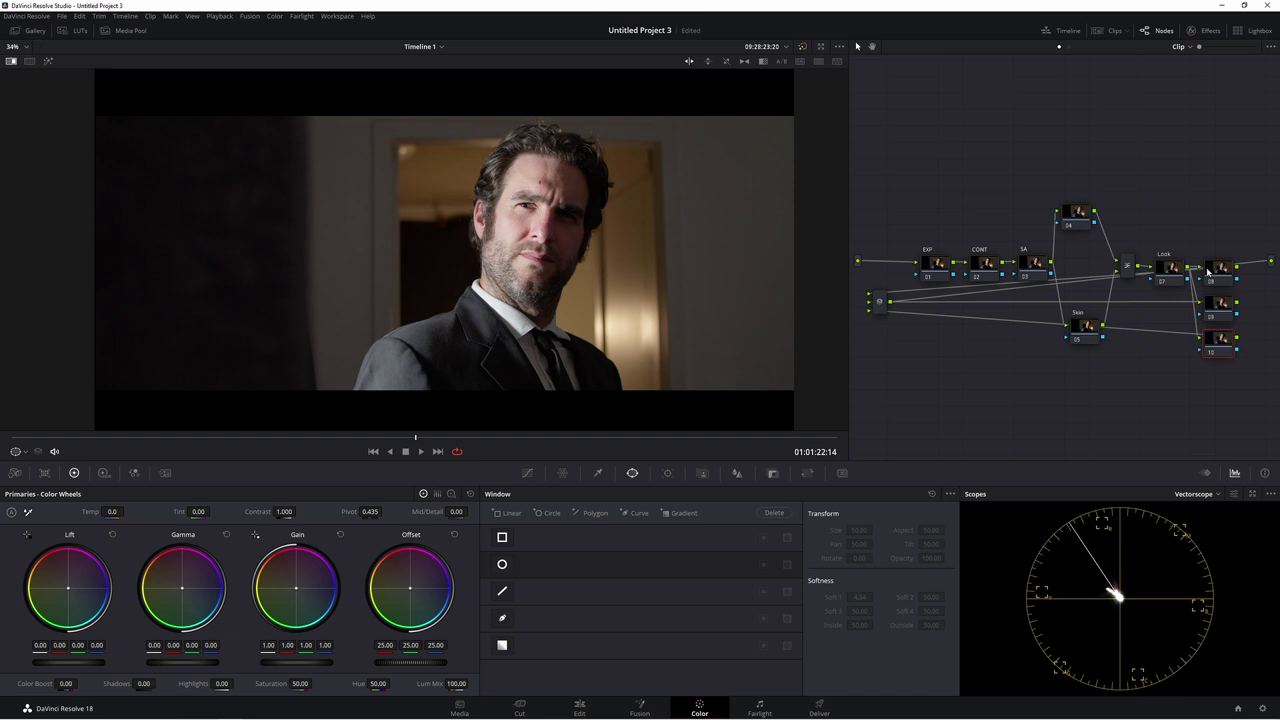
pyautogui.rightClick(1028, 151)
pyautogui.click(1040, 184)
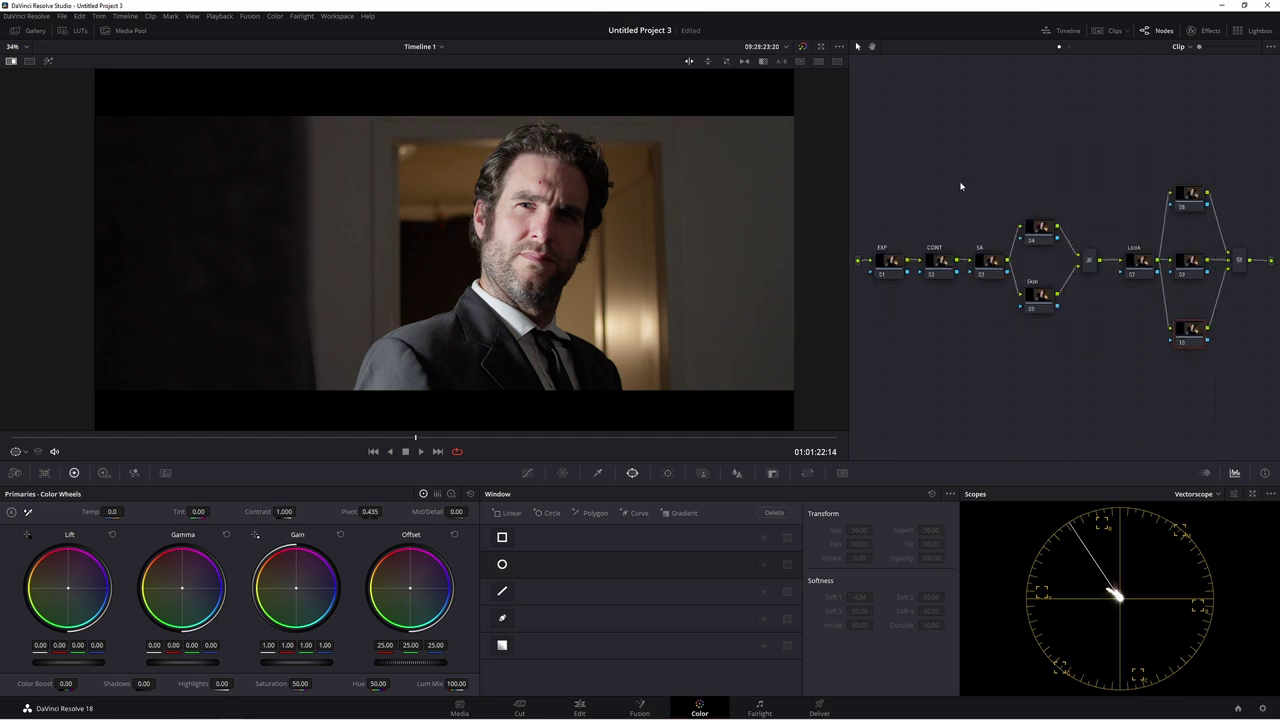
# Step: Review the node tree from EXP, CONT and SA through the Skin and Look nodes to the three layer branches
pyautogui.click(888, 273)
pyautogui.click(942, 271)
pyautogui.click(990, 269)
pyautogui.click(1050, 308)
pyautogui.moveTo(1038, 306); pyautogui.dragTo(1048, 328)
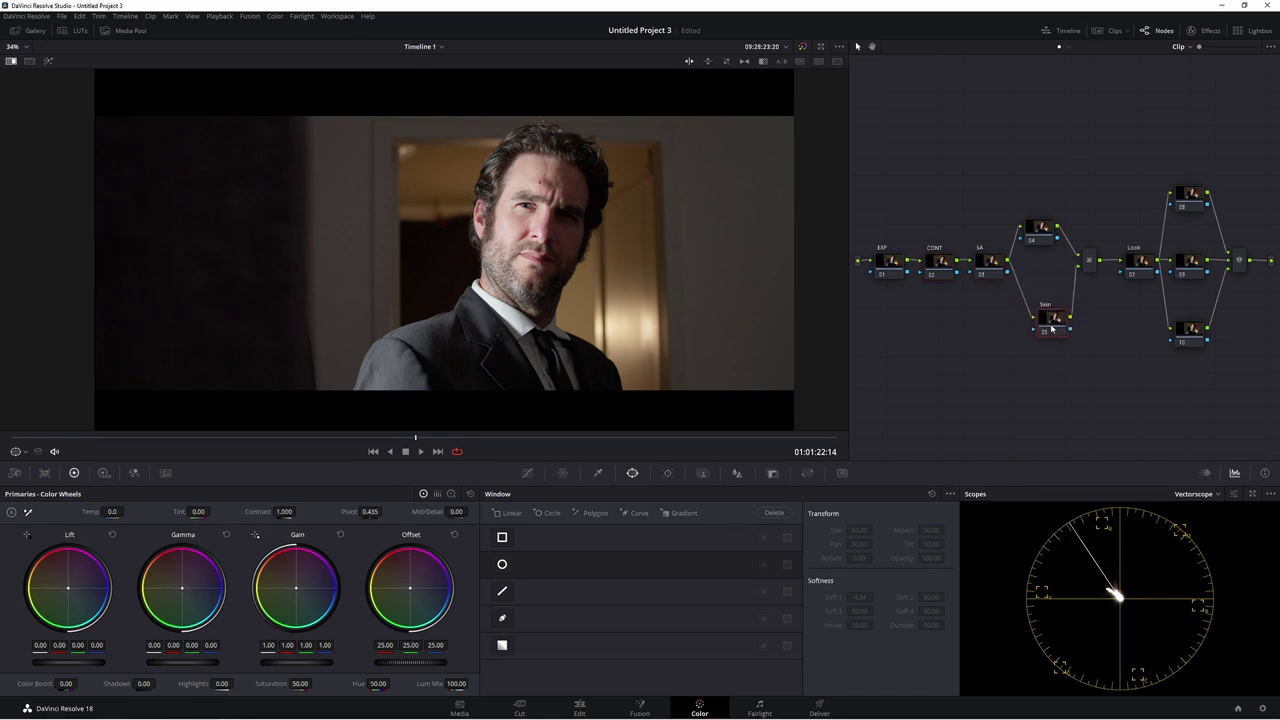
pyautogui.click(1136, 266)
pyautogui.moveTo(1136, 266); pyautogui.dragTo(1132, 282)
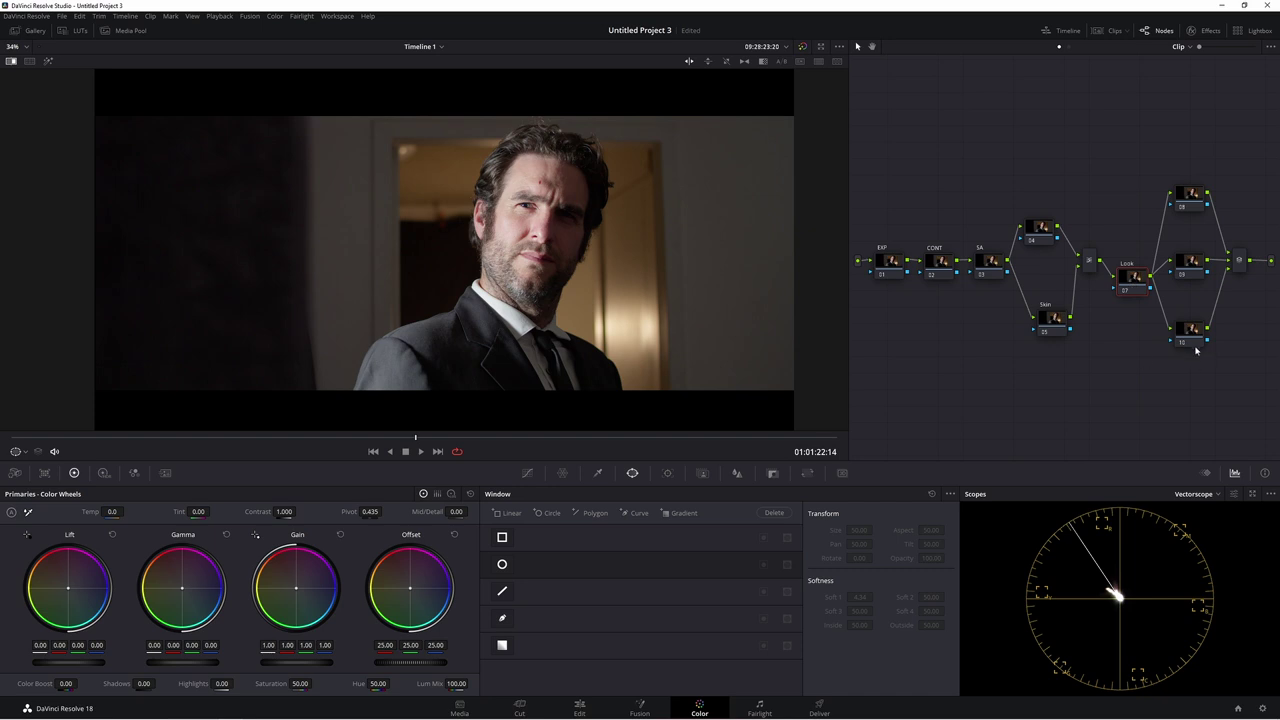
pyautogui.moveTo(1184, 205); pyautogui.dragTo(1182, 199)
pyautogui.moveTo(1183, 263); pyautogui.dragTo(1185, 258)
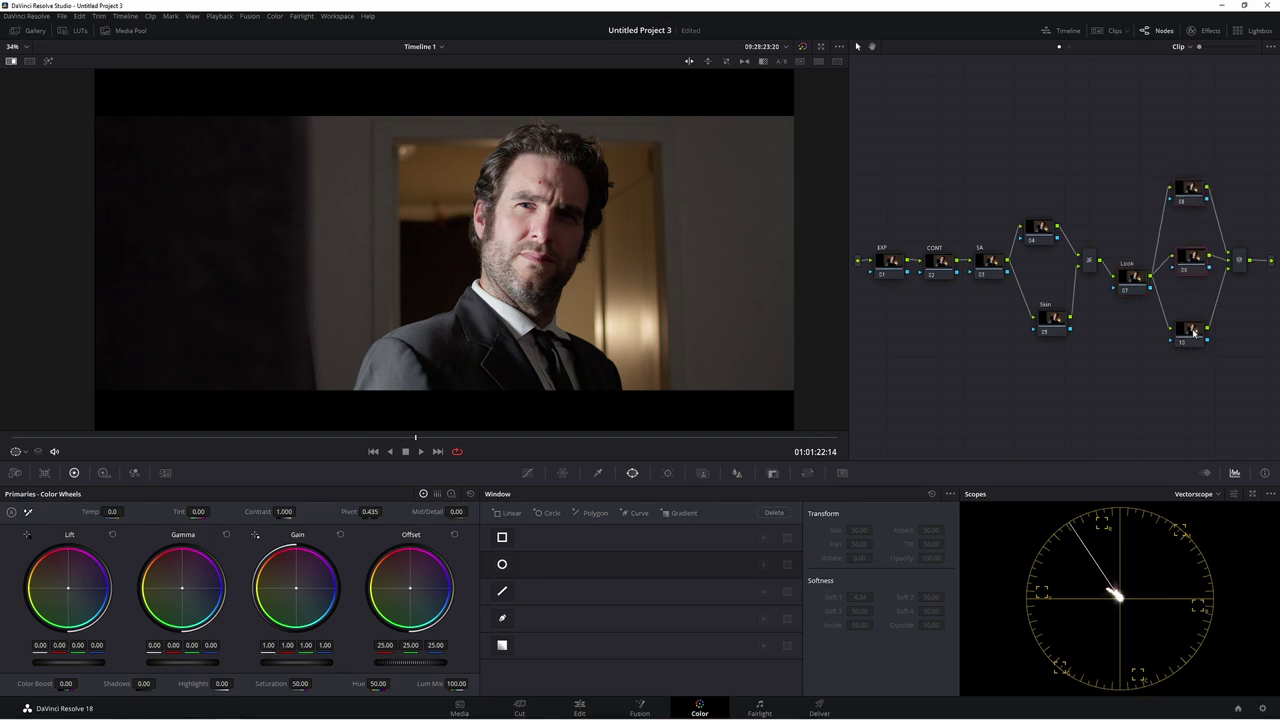
pyautogui.moveTo(1184, 334); pyautogui.dragTo(1183, 334)
pyautogui.moveTo(1046, 324); pyautogui.dragTo(1043, 313)
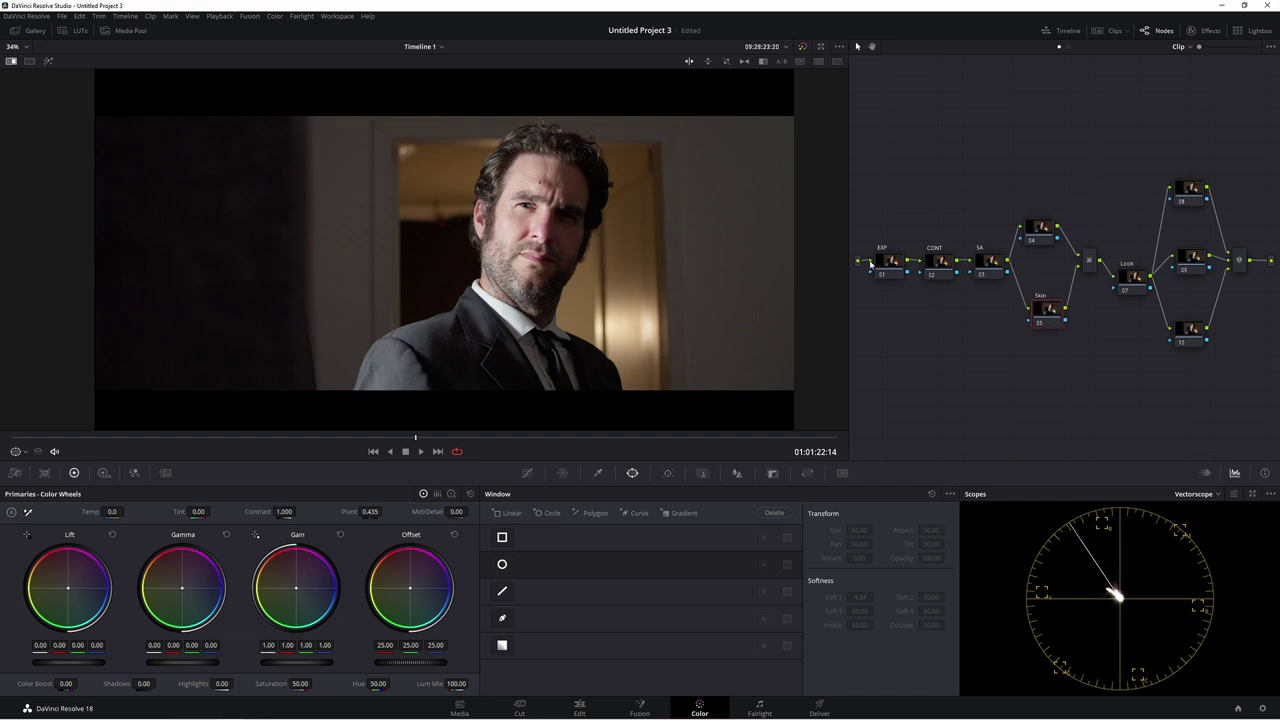
# Step: Darken the image on the EXP node by lowering gamma to -0.07 and gain to 0.96
pyautogui.click(885, 263)
pyautogui.scroll(2, 489, 330)
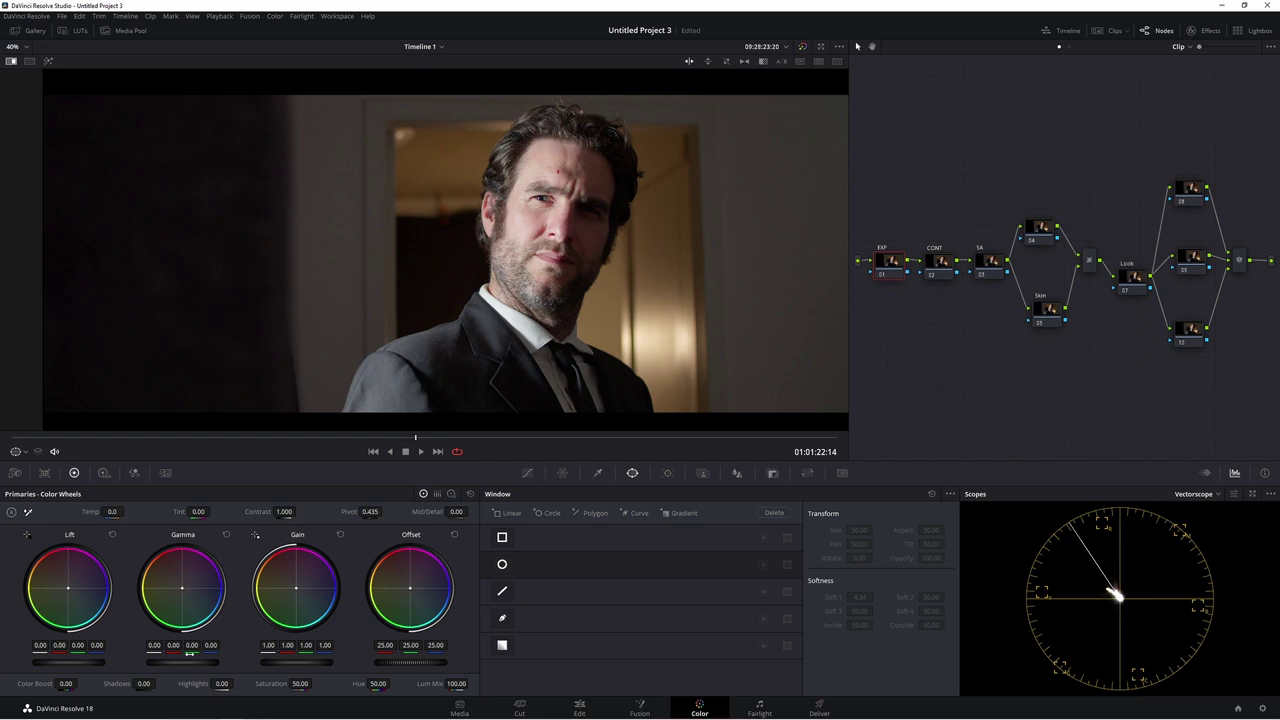
pyautogui.moveTo(188, 664); pyautogui.dragTo(186, 666)
pyautogui.moveTo(320, 668); pyautogui.dragTo(310, 666)
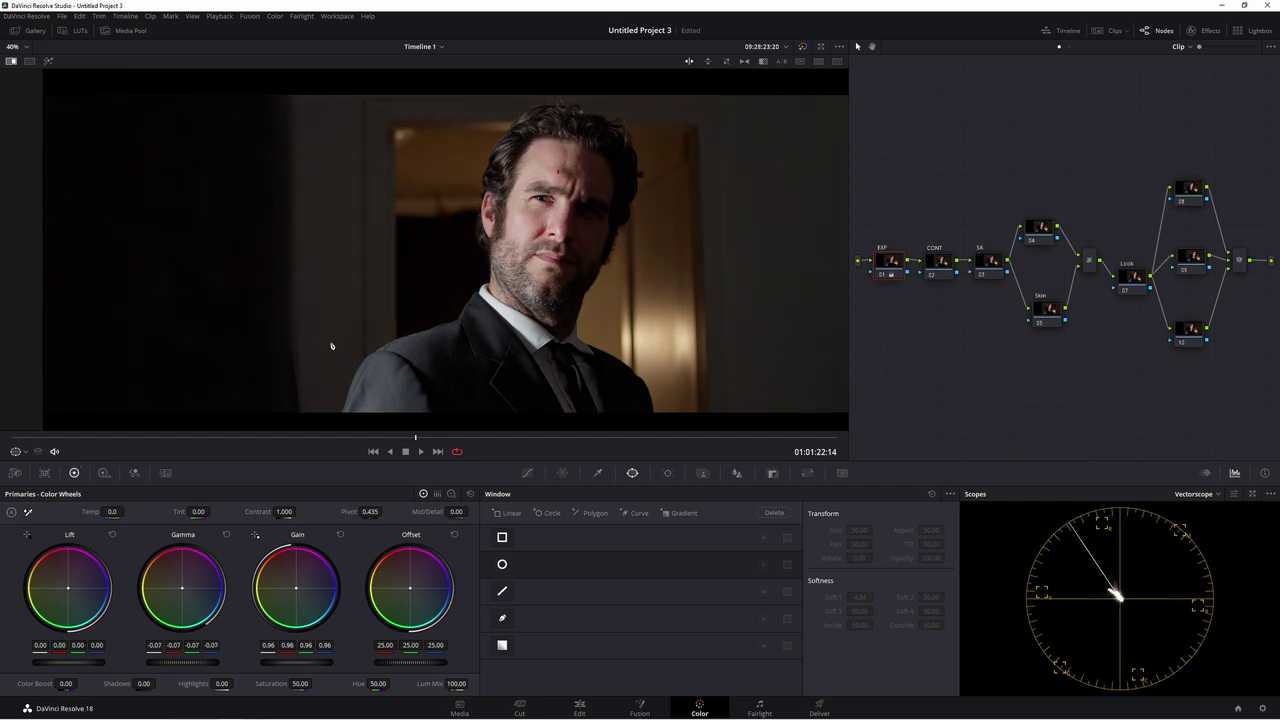
# Step: On the CONT node, turn on editable splines and shape the custom curve into a gentle S with lowered shadows and raised highlights
pyautogui.moveTo(946, 272); pyautogui.dragTo(937, 275)
pyautogui.click(530, 475)
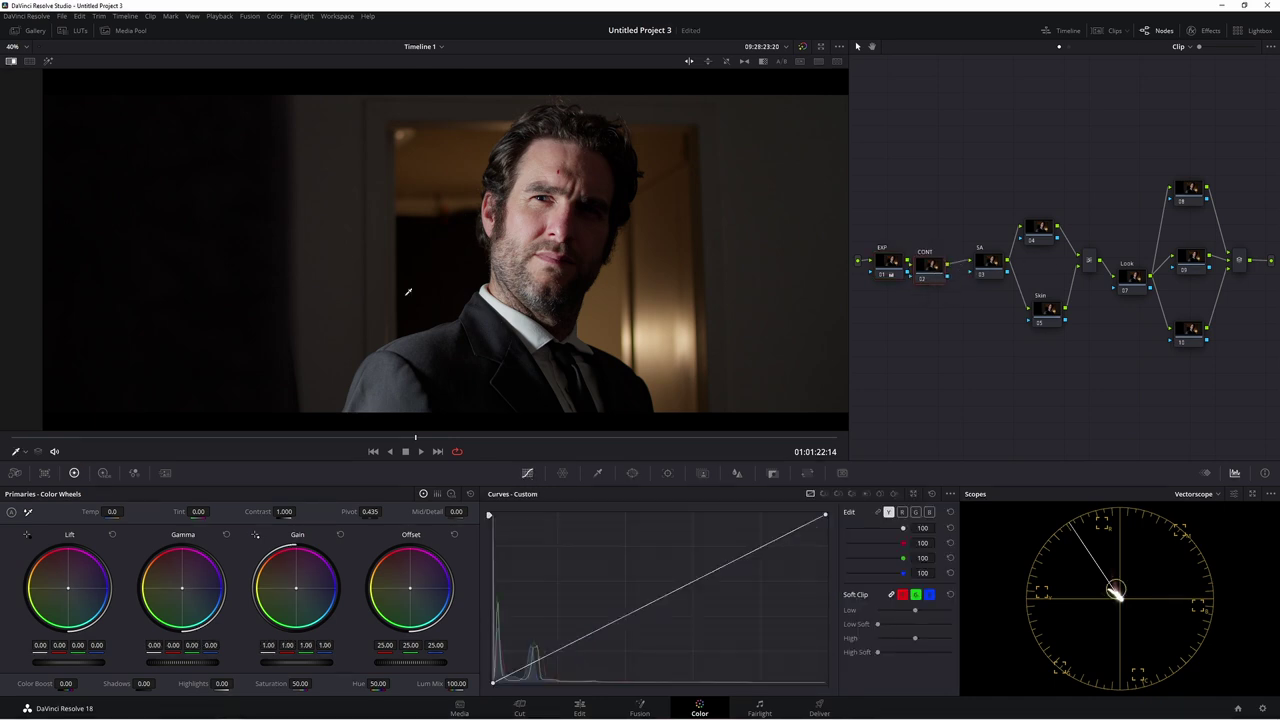
pyautogui.click(950, 497)
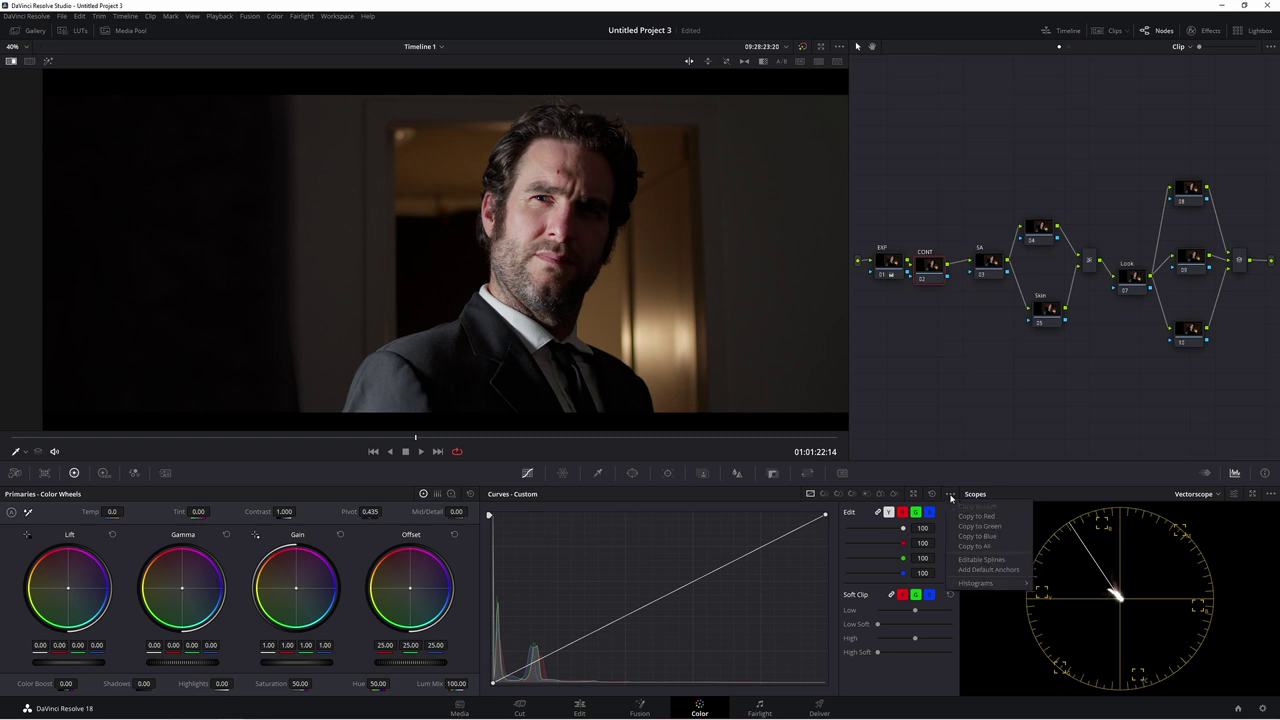
pyautogui.click(988, 567)
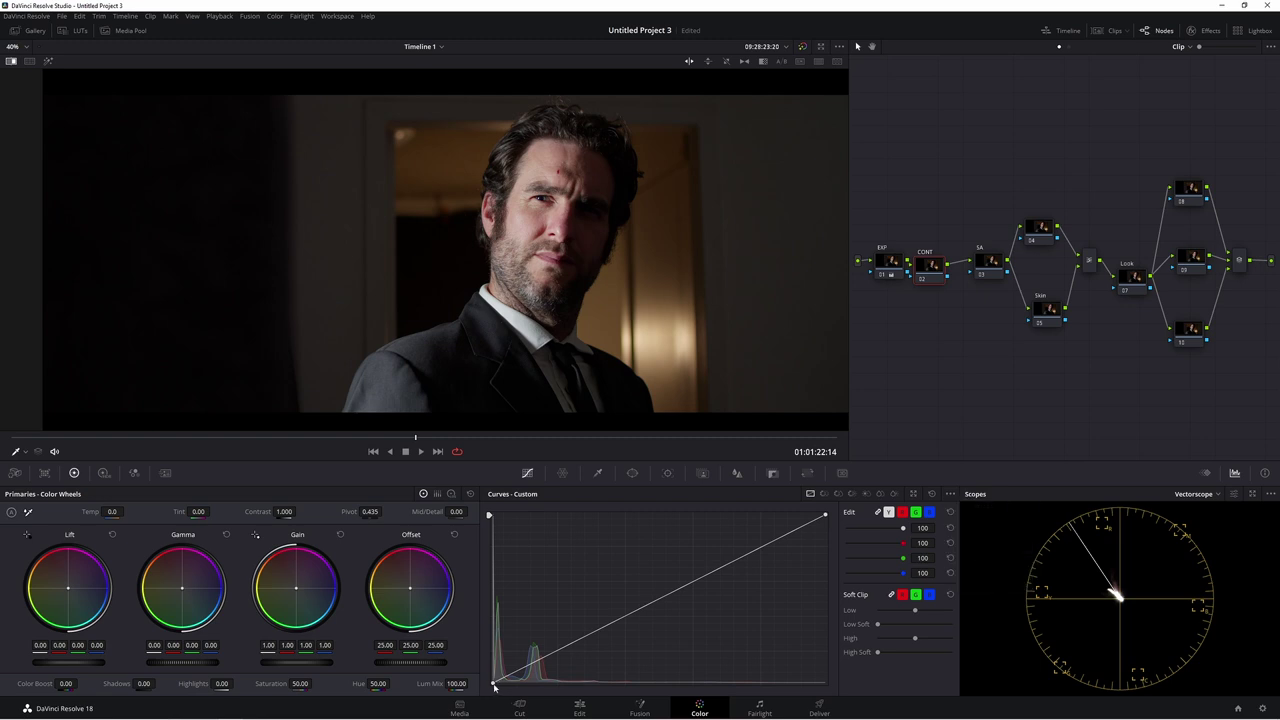
pyautogui.moveTo(599, 628)
pyautogui.mouseDown()
pyautogui.moveTo(614, 623)
pyautogui.moveTo(618, 638)
pyautogui.mouseUp()
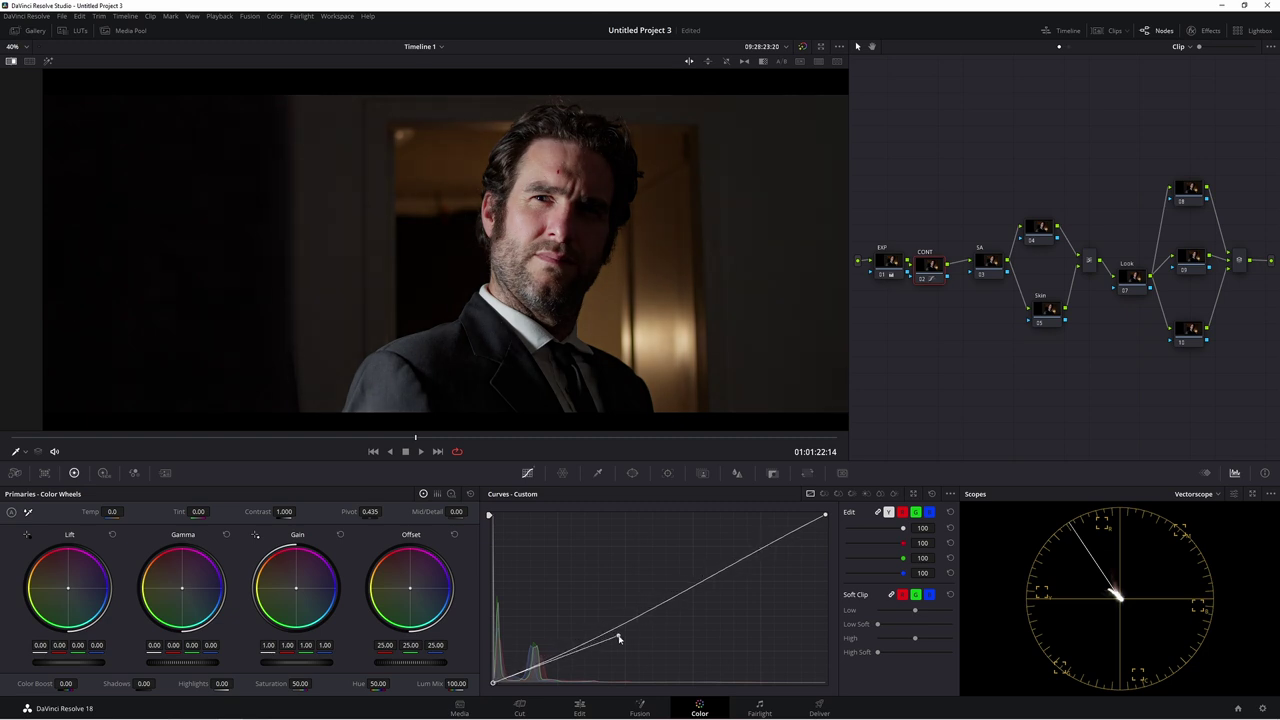
pyautogui.click(826, 515)
pyautogui.moveTo(714, 579); pyautogui.dragTo(697, 569)
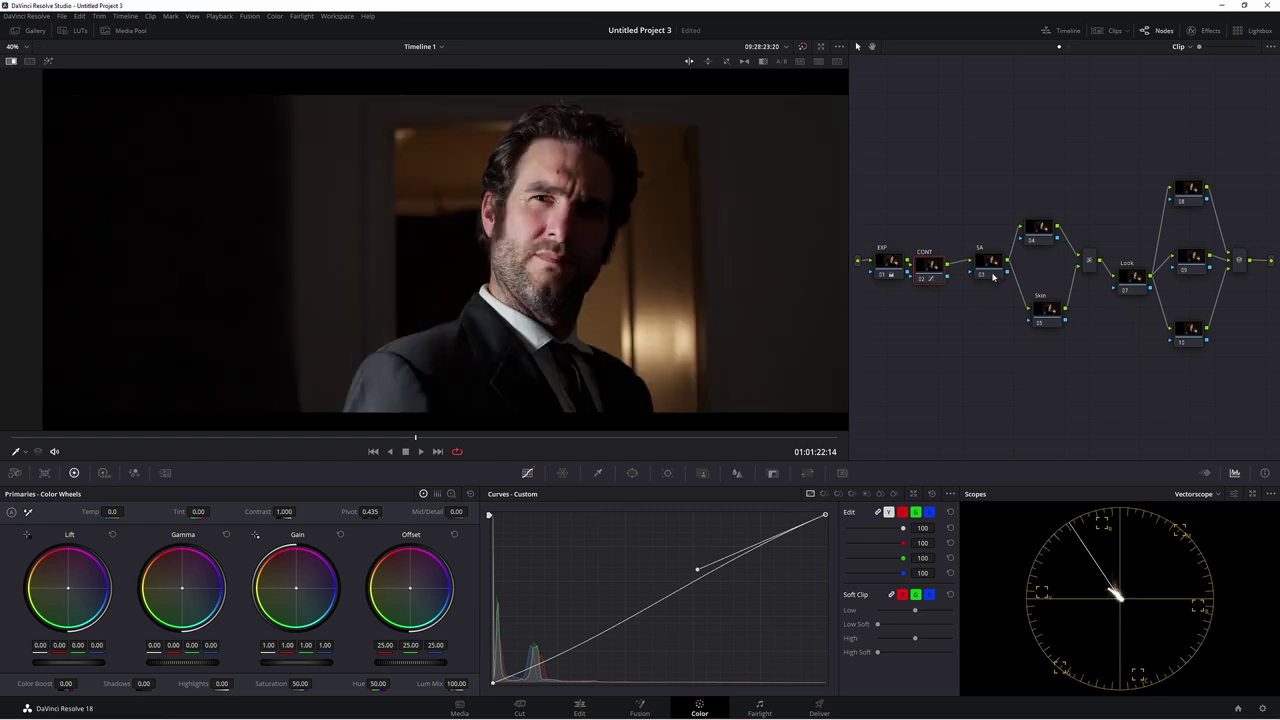
# Step: Draw a closed curve window around the man's face and neck on the Skin node, softened 1.30 inside and 0.88 outside
pyautogui.click(993, 277)
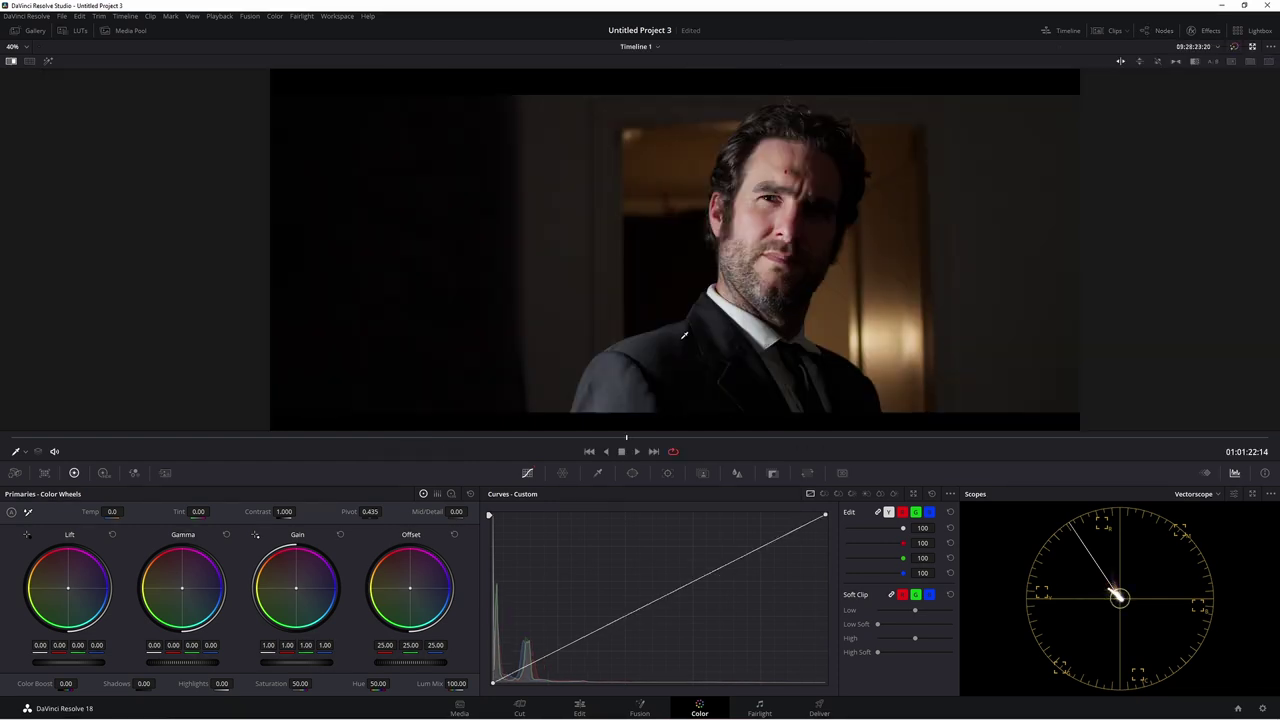
pyautogui.scroll(1, 684, 335)
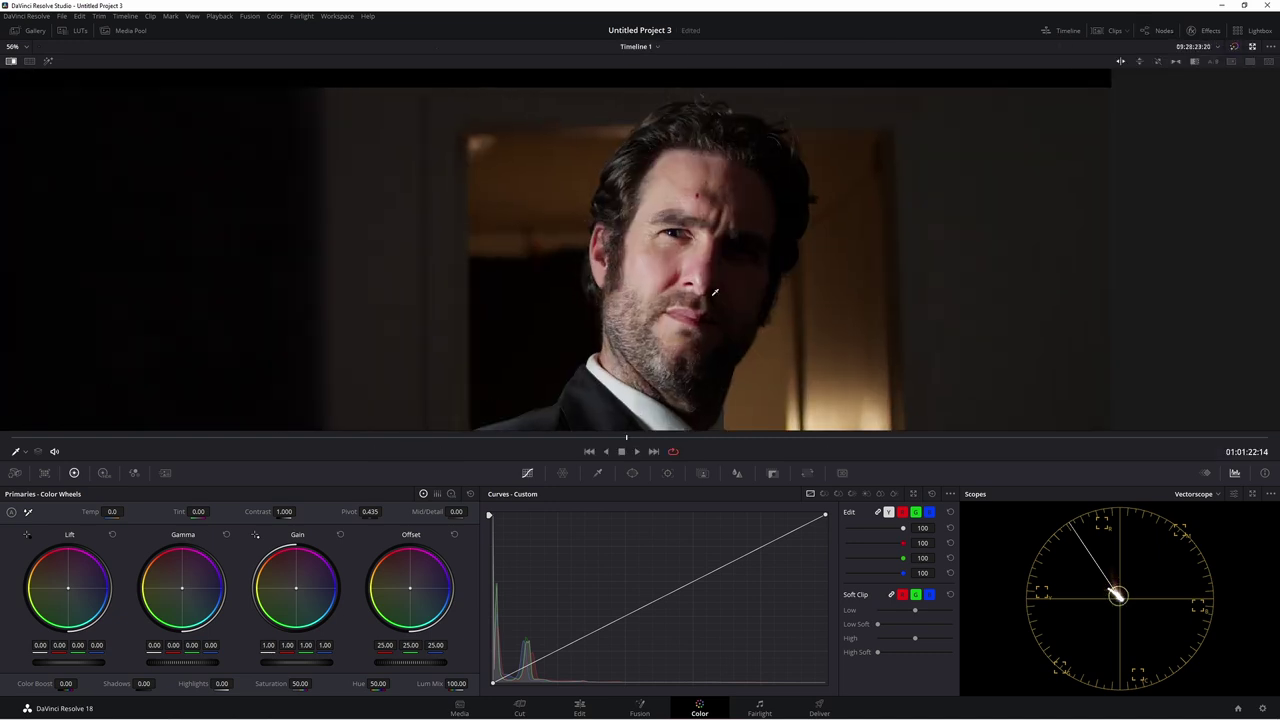
pyautogui.moveTo(720, 279); pyautogui.dragTo(667, 255)
pyautogui.click(632, 473)
pyautogui.click(504, 623)
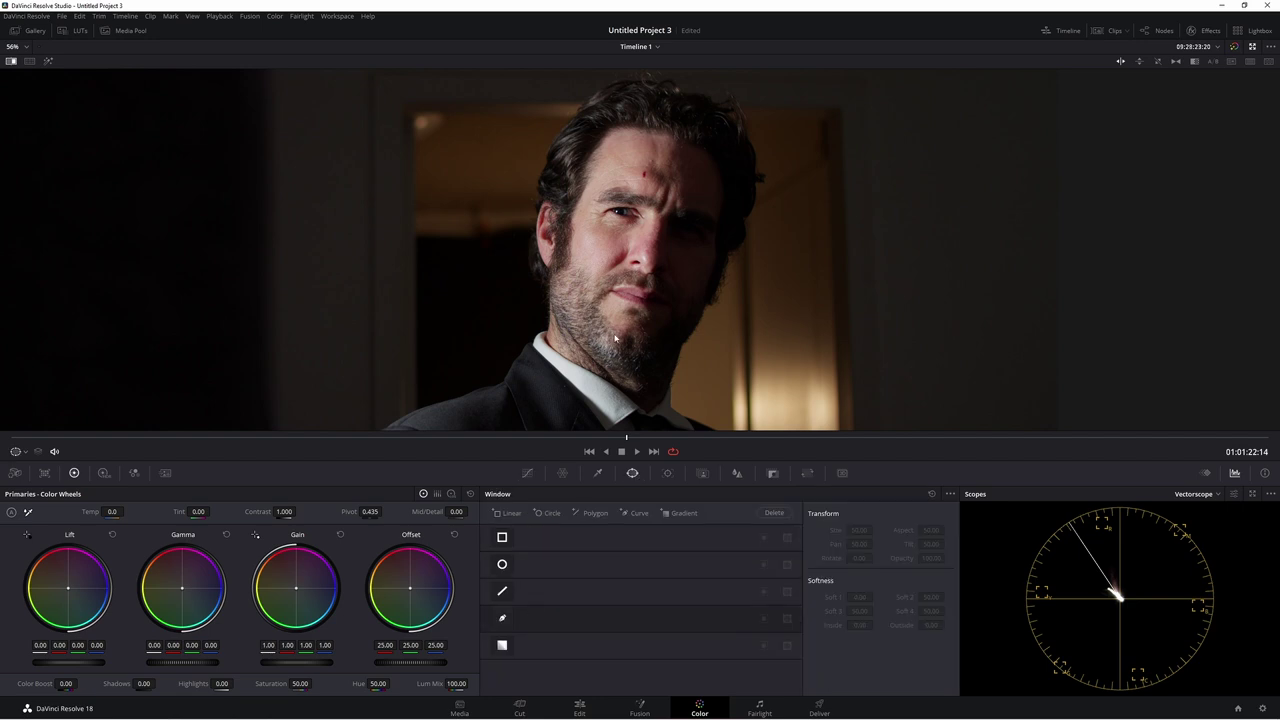
pyautogui.click(502, 618)
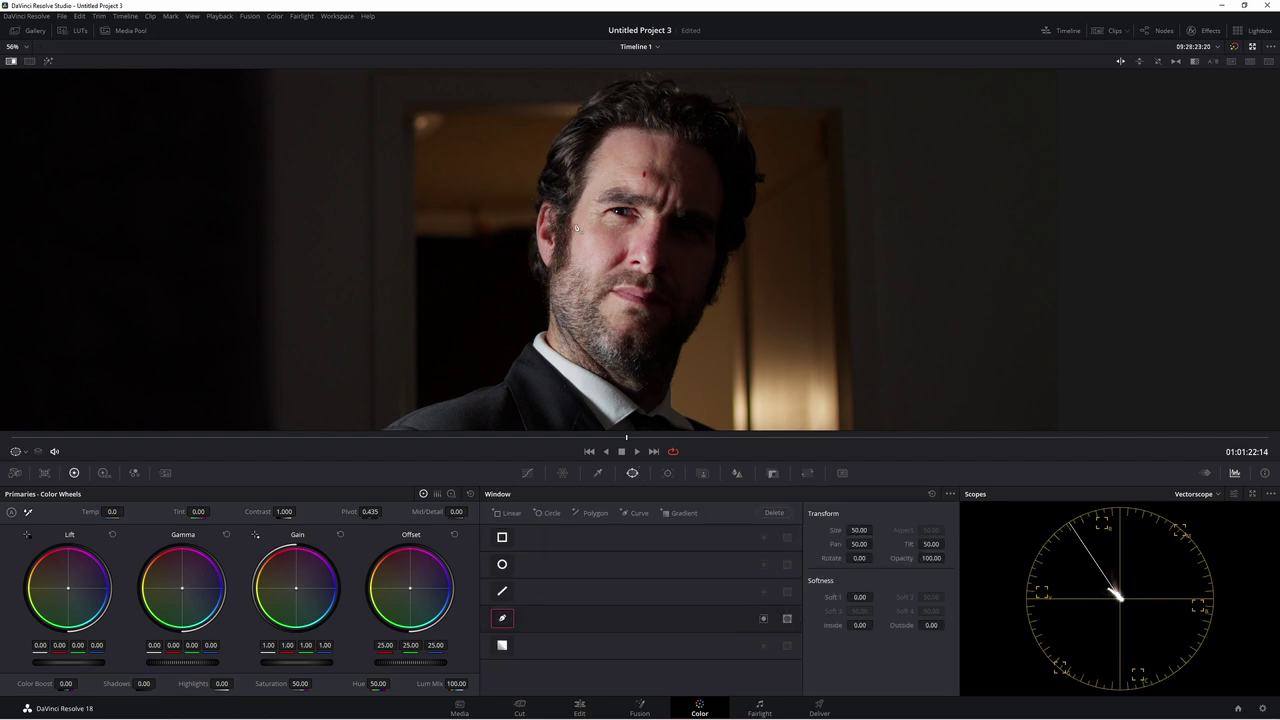
pyautogui.click(651, 110)
pyautogui.click(586, 120)
pyautogui.click(574, 163)
pyautogui.click(556, 192)
pyautogui.click(537, 200)
pyautogui.click(520, 263)
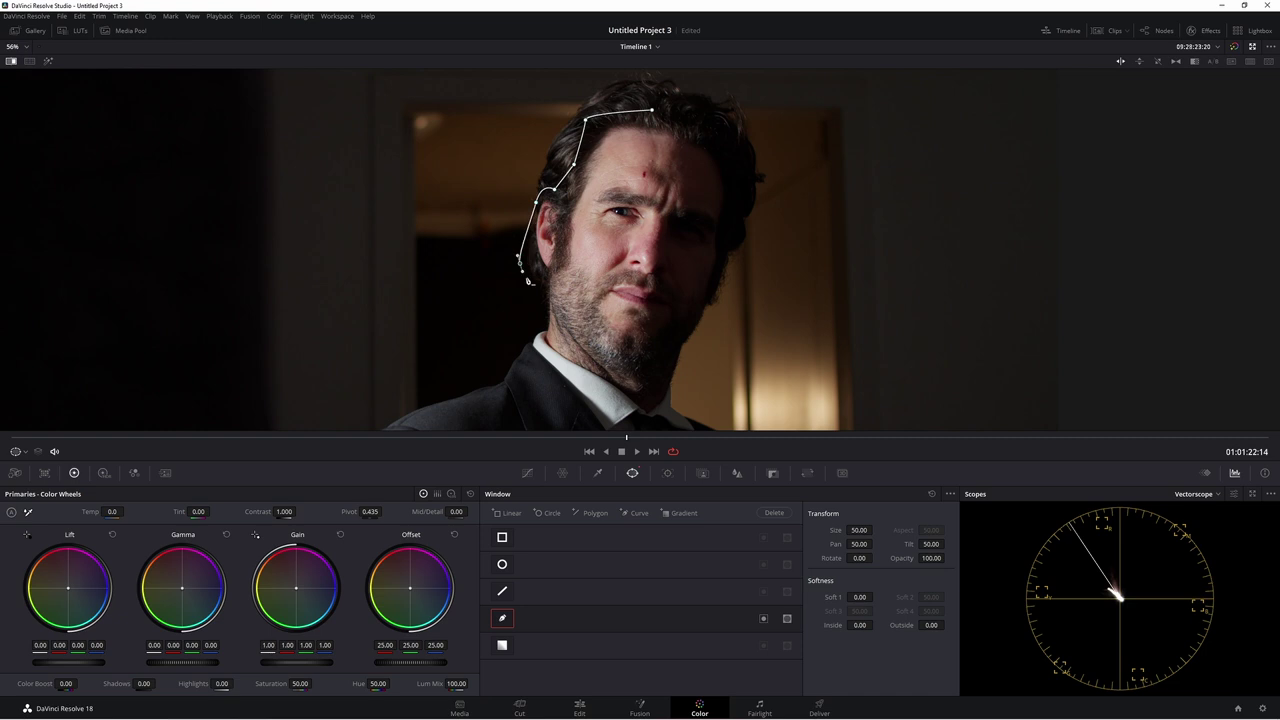
pyautogui.click(532, 303)
pyautogui.click(549, 352)
pyautogui.click(586, 380)
pyautogui.click(666, 412)
pyautogui.click(668, 352)
pyautogui.click(686, 333)
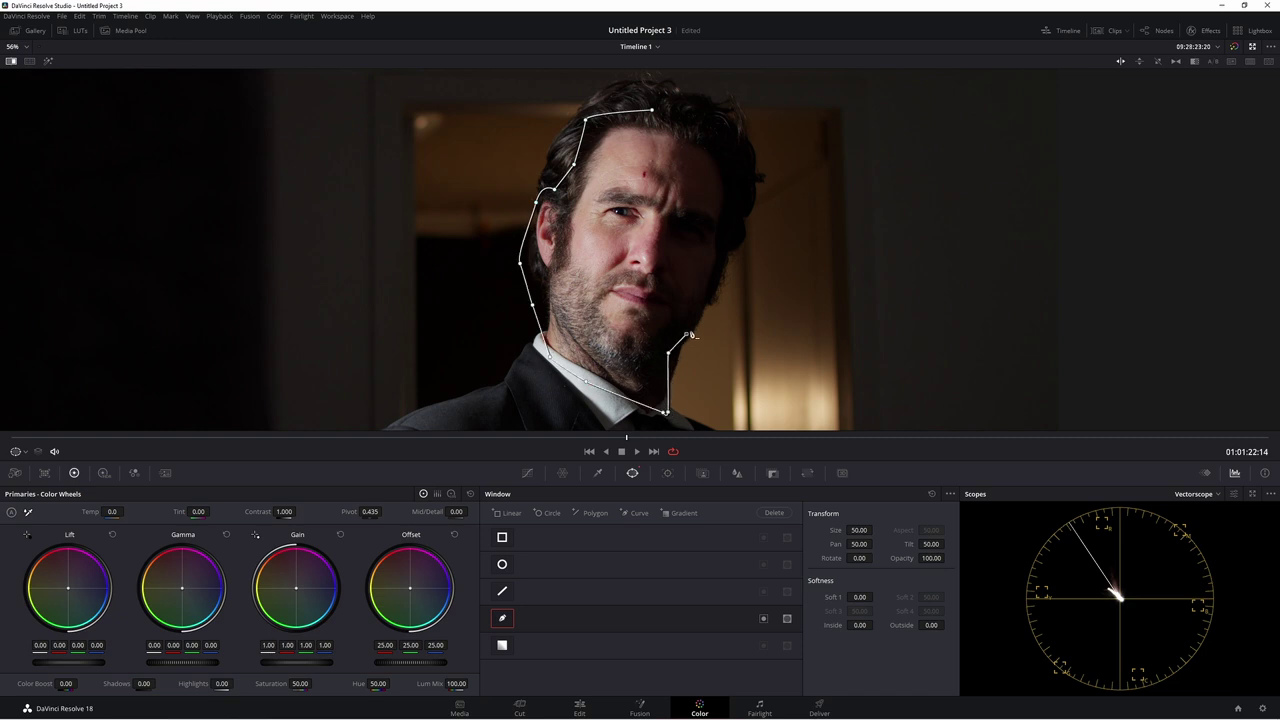
pyautogui.click(711, 300)
pyautogui.click(717, 272)
pyautogui.click(726, 232)
pyautogui.click(731, 195)
pyautogui.click(730, 181)
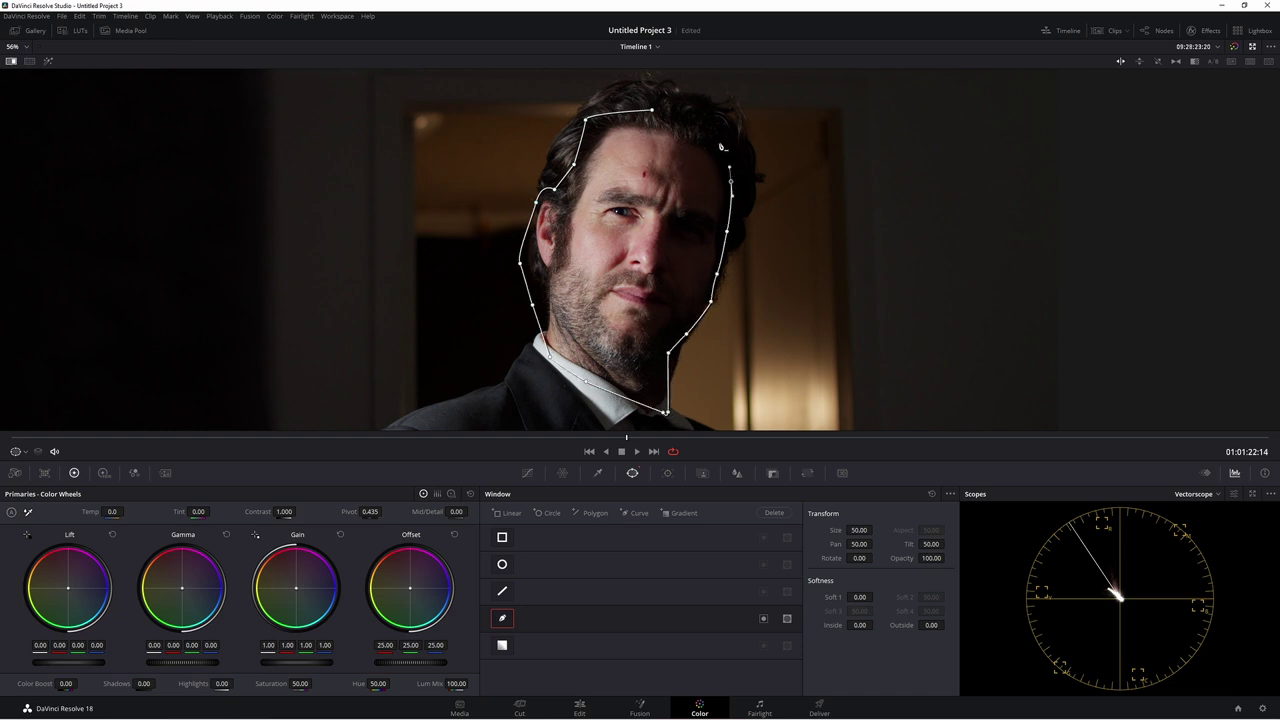
pyautogui.click(651, 110)
pyautogui.moveTo(860, 625); pyautogui.dragTo(947, 624)
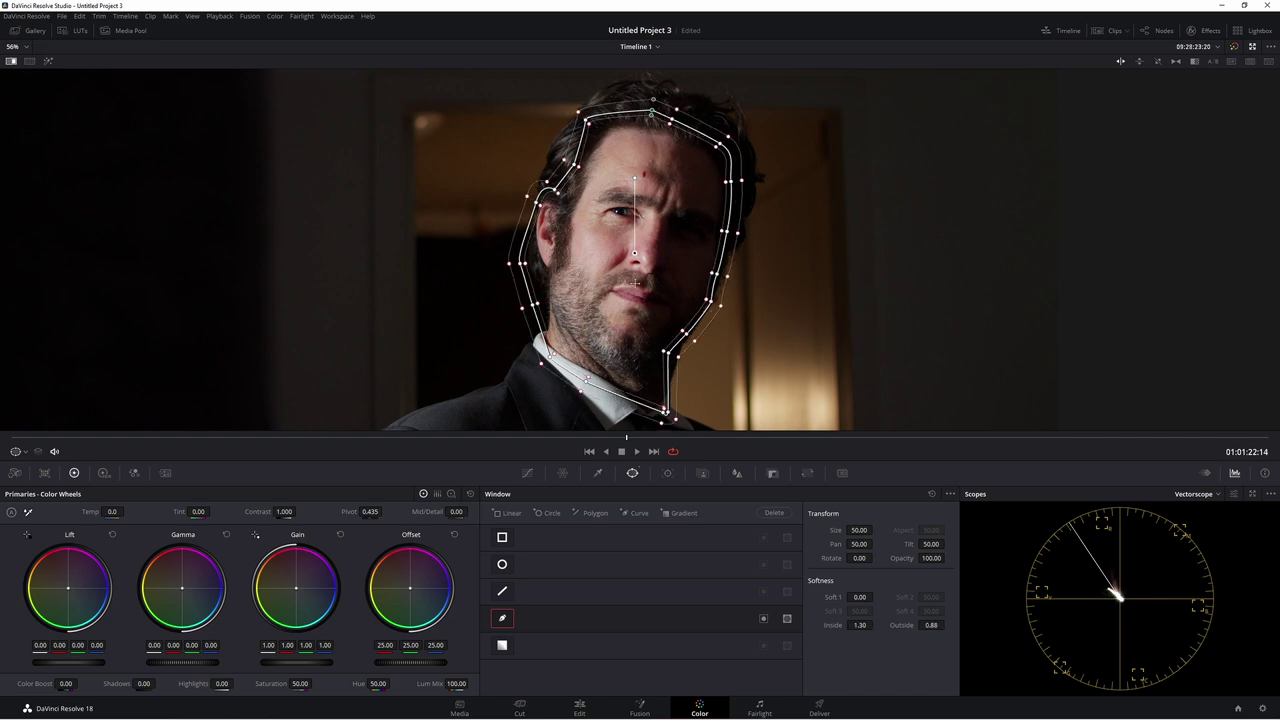
# Step: Track the face window forward and backward through the whole clip, and return to the frame where it was drawn
pyautogui.click(668, 473)
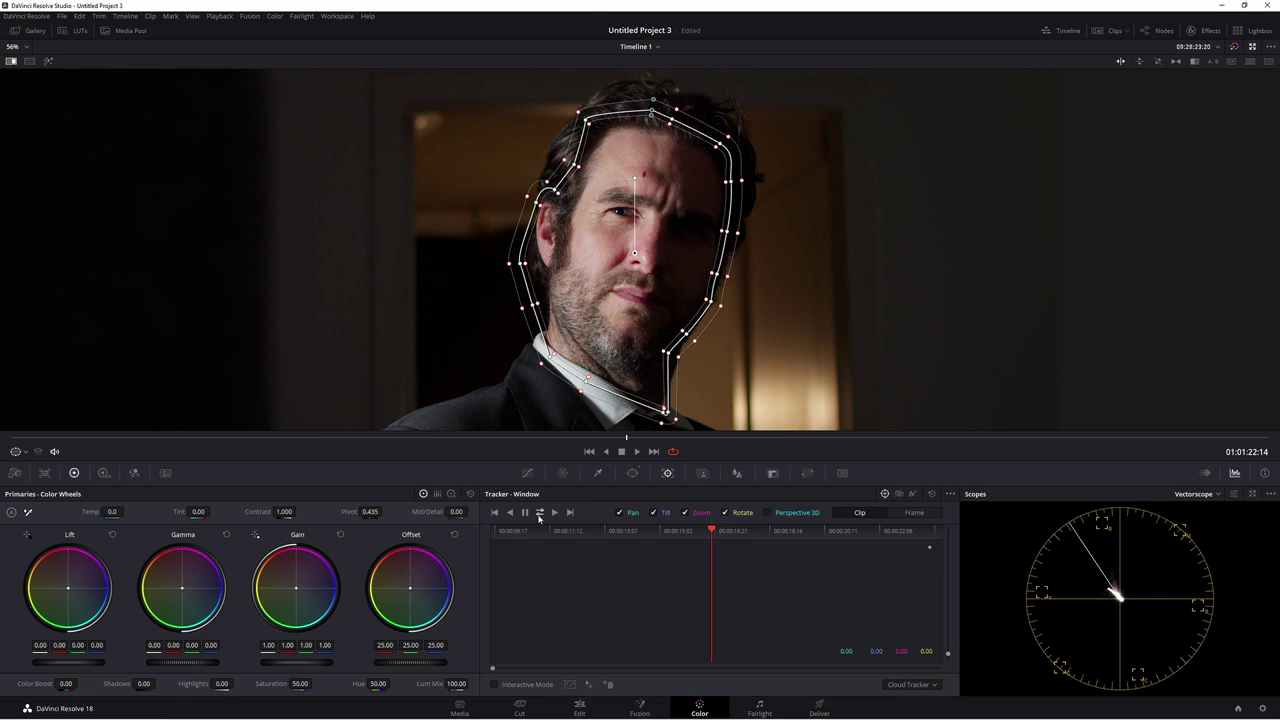
pyautogui.click(539, 512)
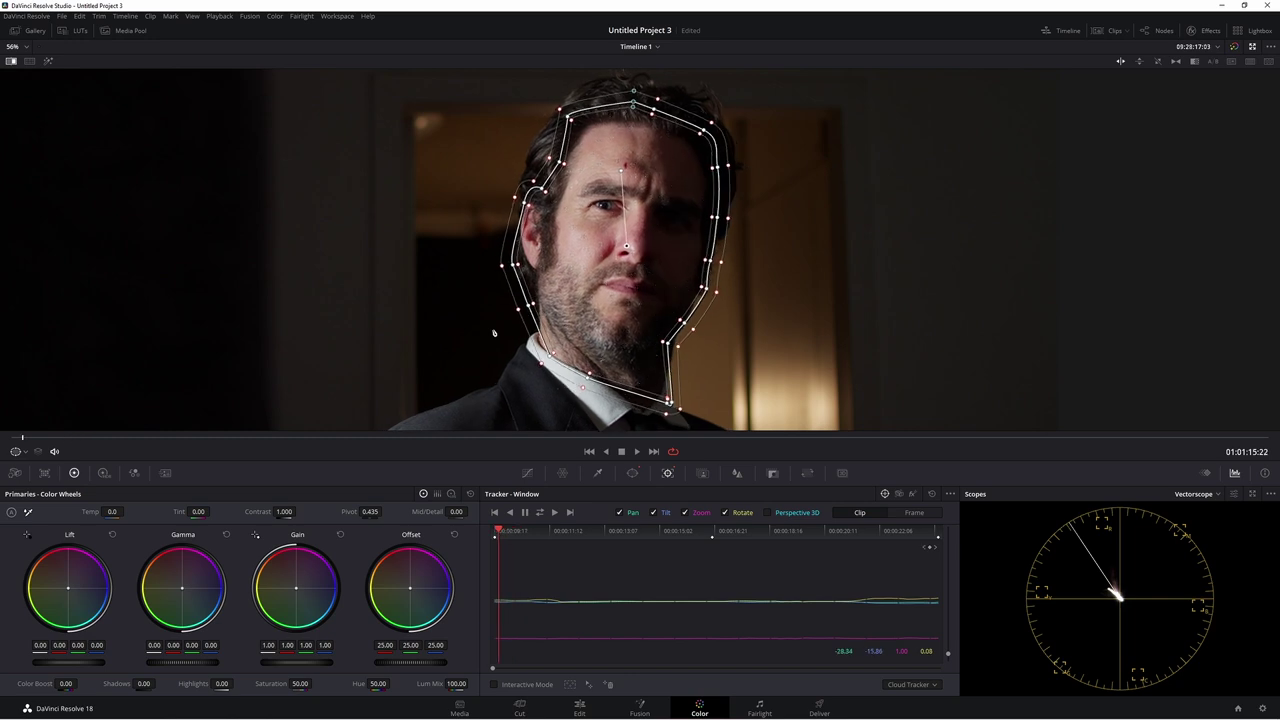
pyautogui.click(721, 534)
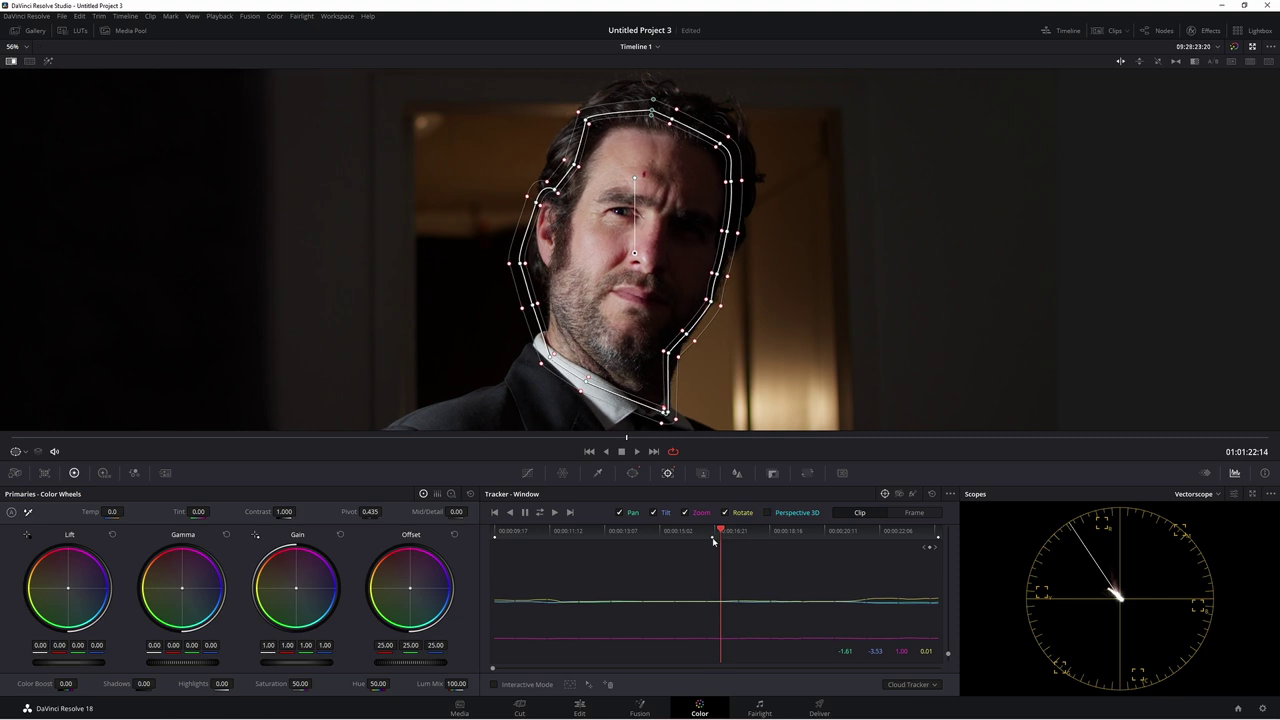
# Step: On the Look node, turn off editable splines and pull the red custom curve down in the upper midtones
pyautogui.hotkey('alt', 'f')
pyautogui.moveTo(1022, 368); pyautogui.dragTo(973, 361)
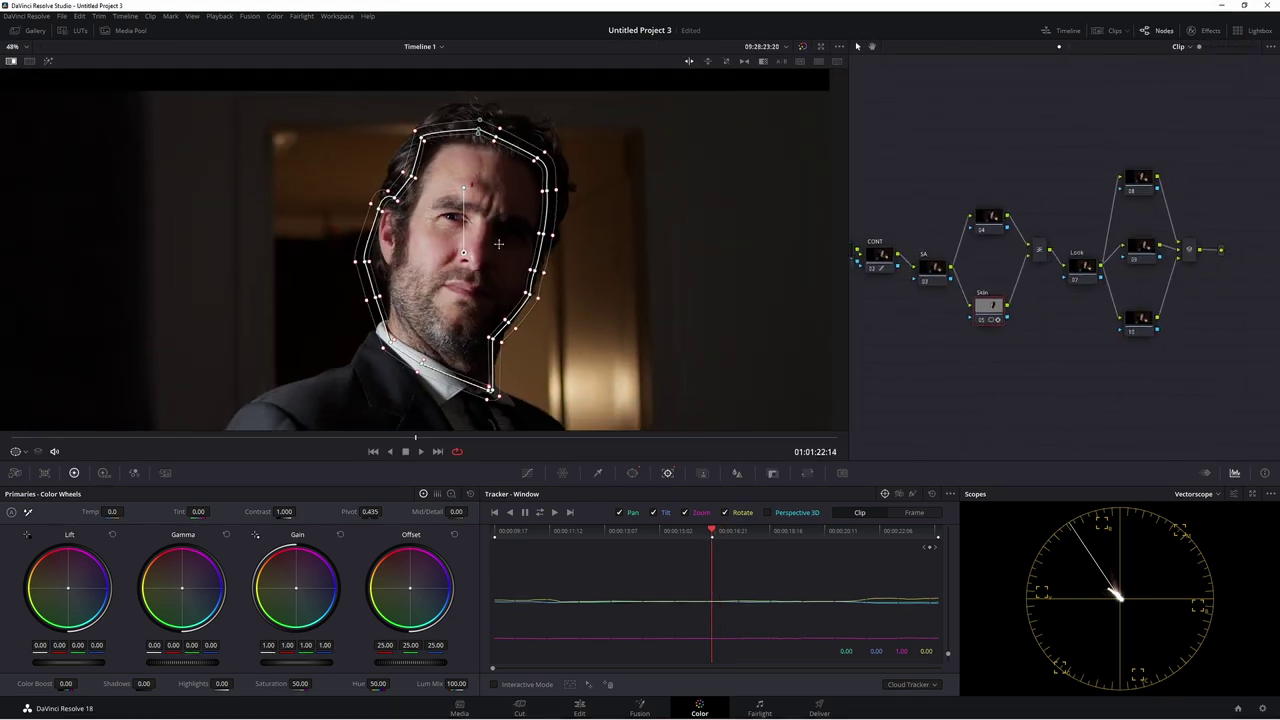
pyautogui.scroll(3, 484, 253)
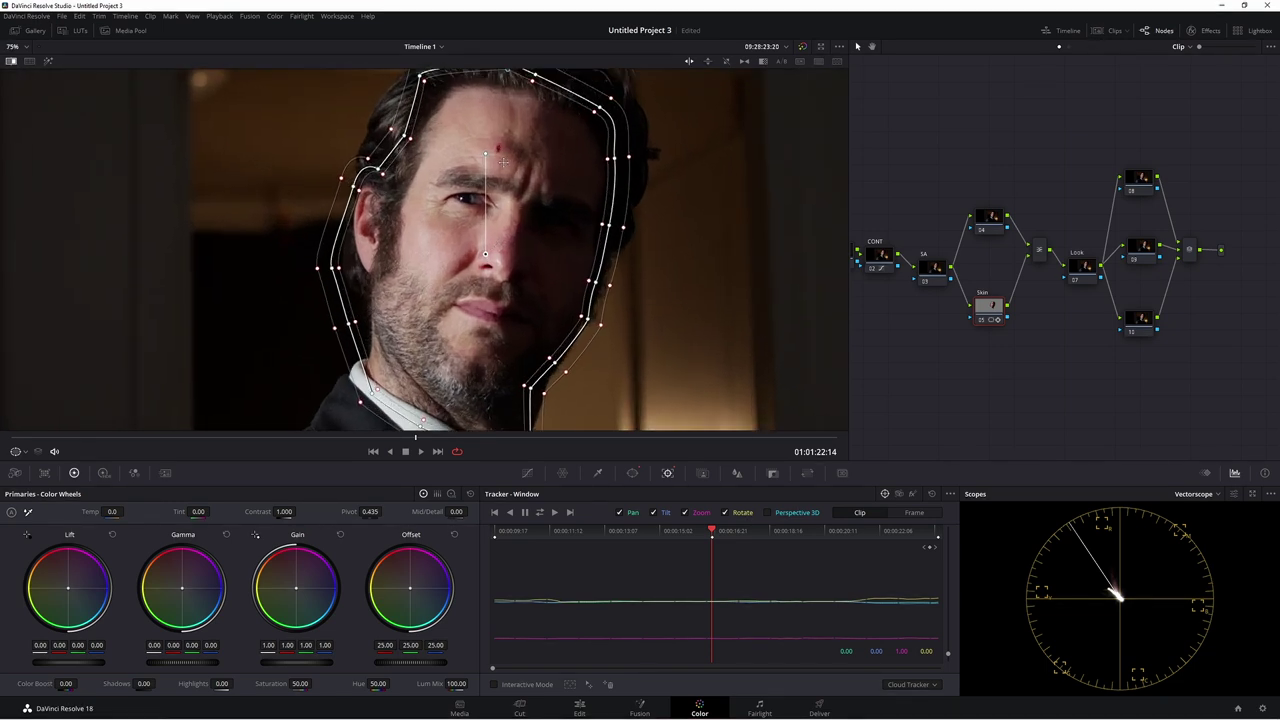
pyautogui.moveTo(1014, 386); pyautogui.dragTo(995, 384)
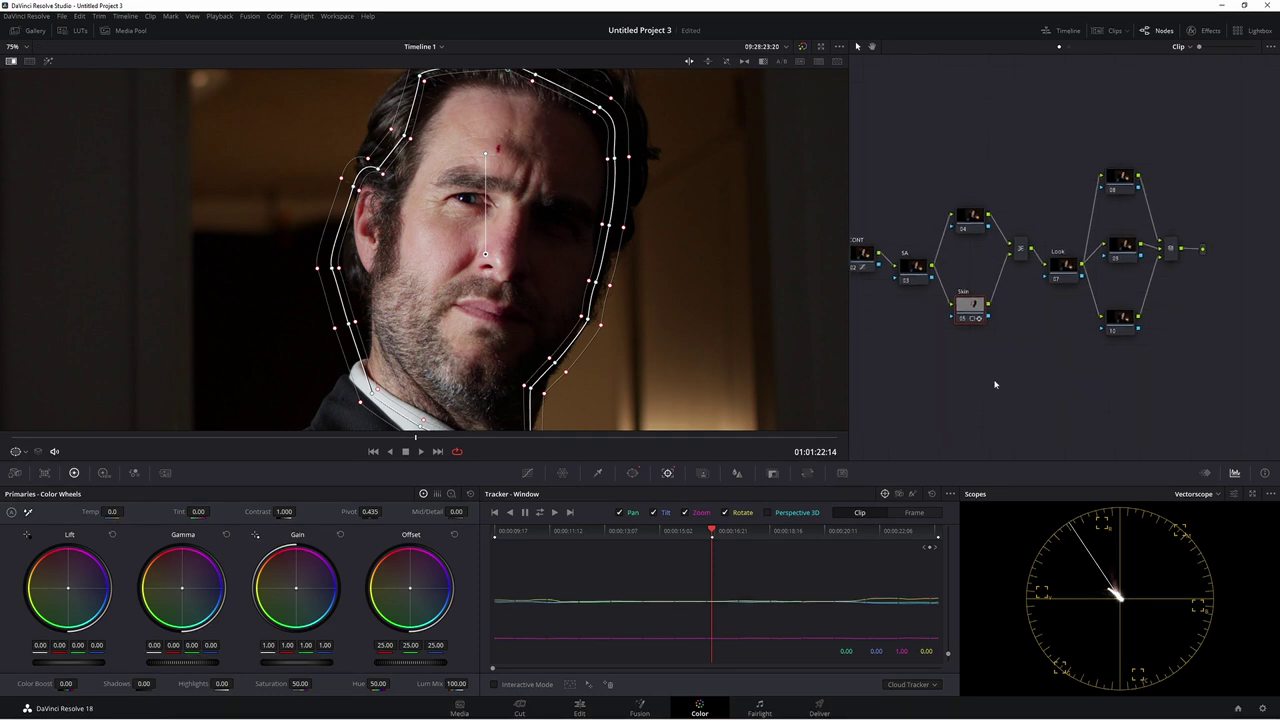
pyautogui.hscroll(1, 995, 384)
pyautogui.moveTo(1041, 266); pyautogui.dragTo(1028, 302)
pyautogui.hotkey('alt', 'f')
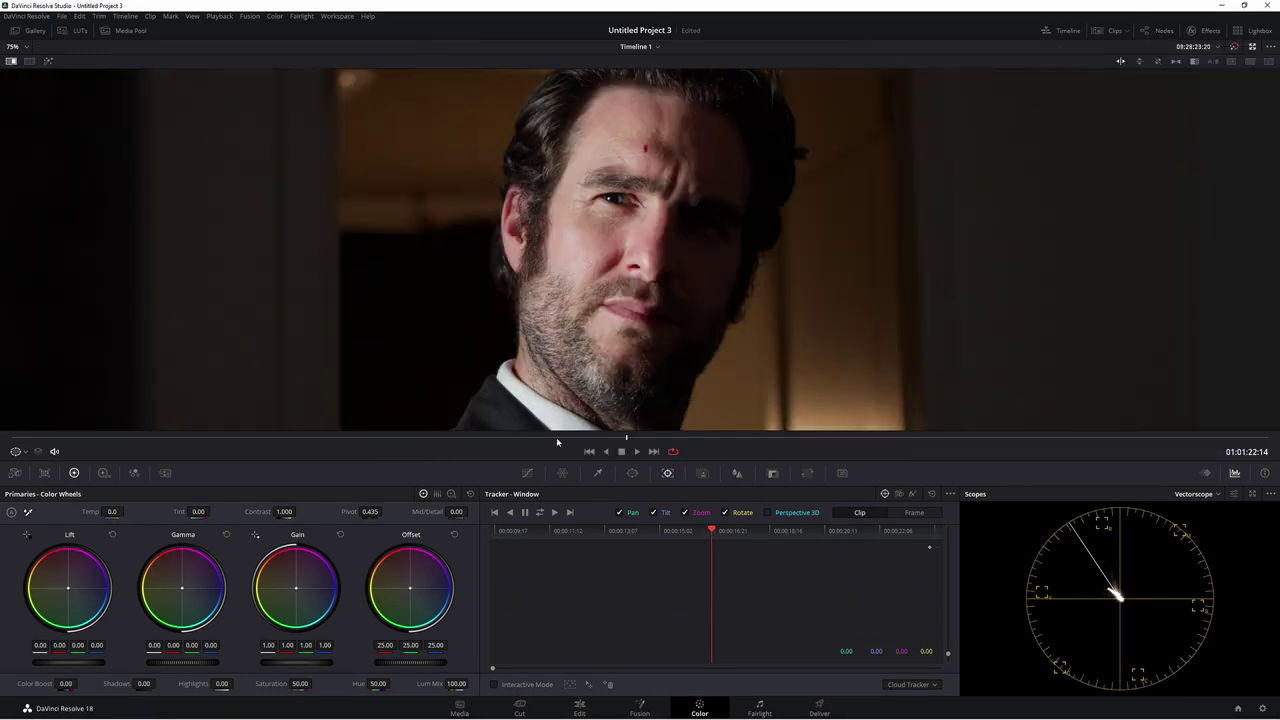
pyautogui.click(528, 473)
pyautogui.scroll(-3, 543, 271)
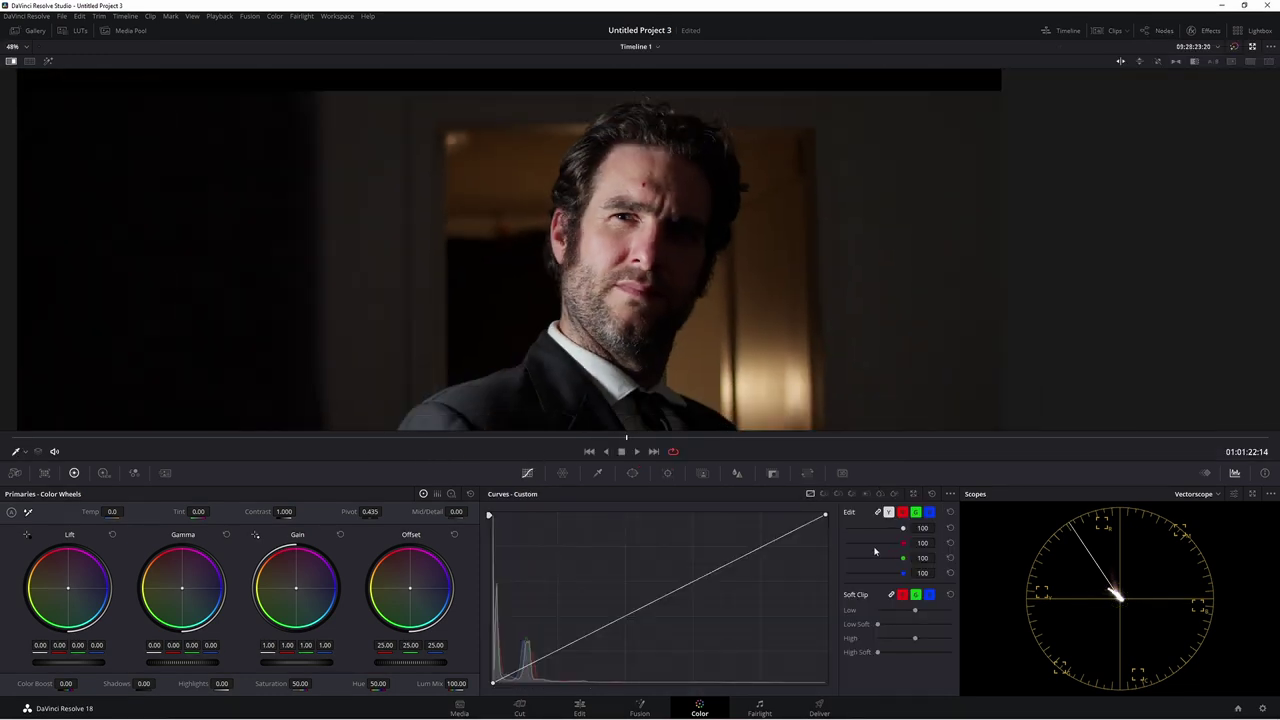
pyautogui.click(902, 512)
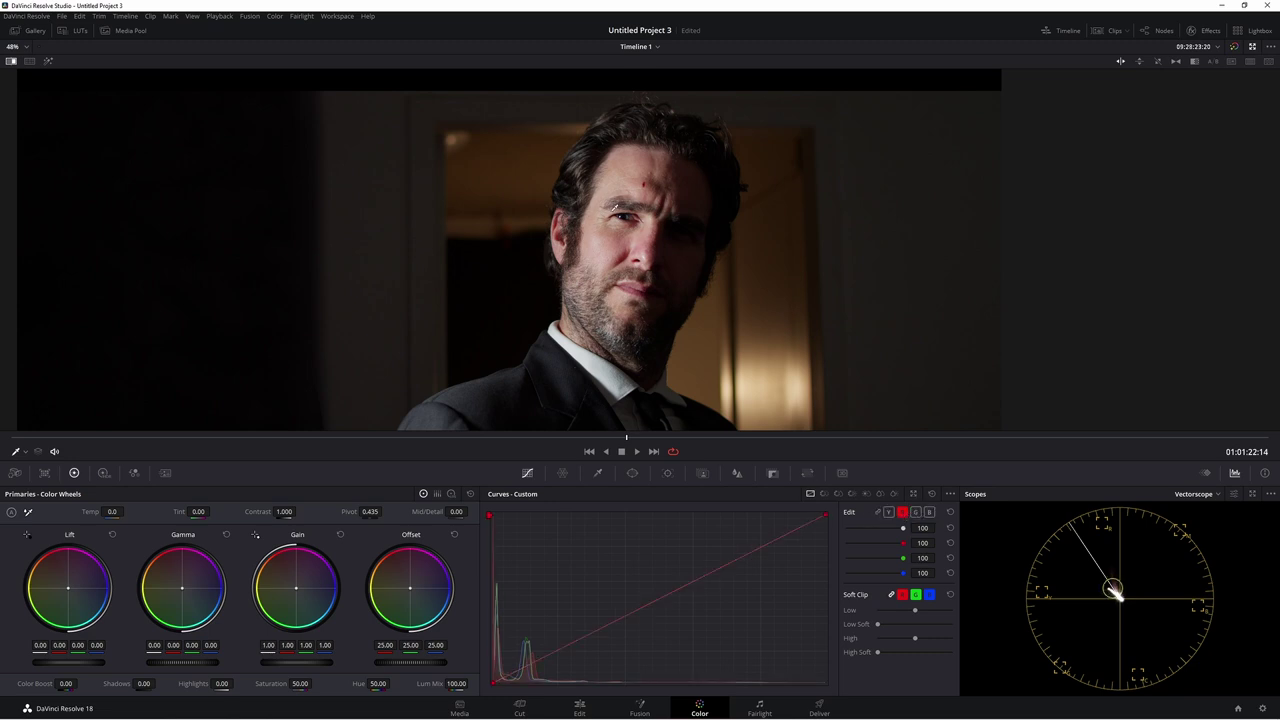
pyautogui.click(750, 556)
pyautogui.click(948, 495)
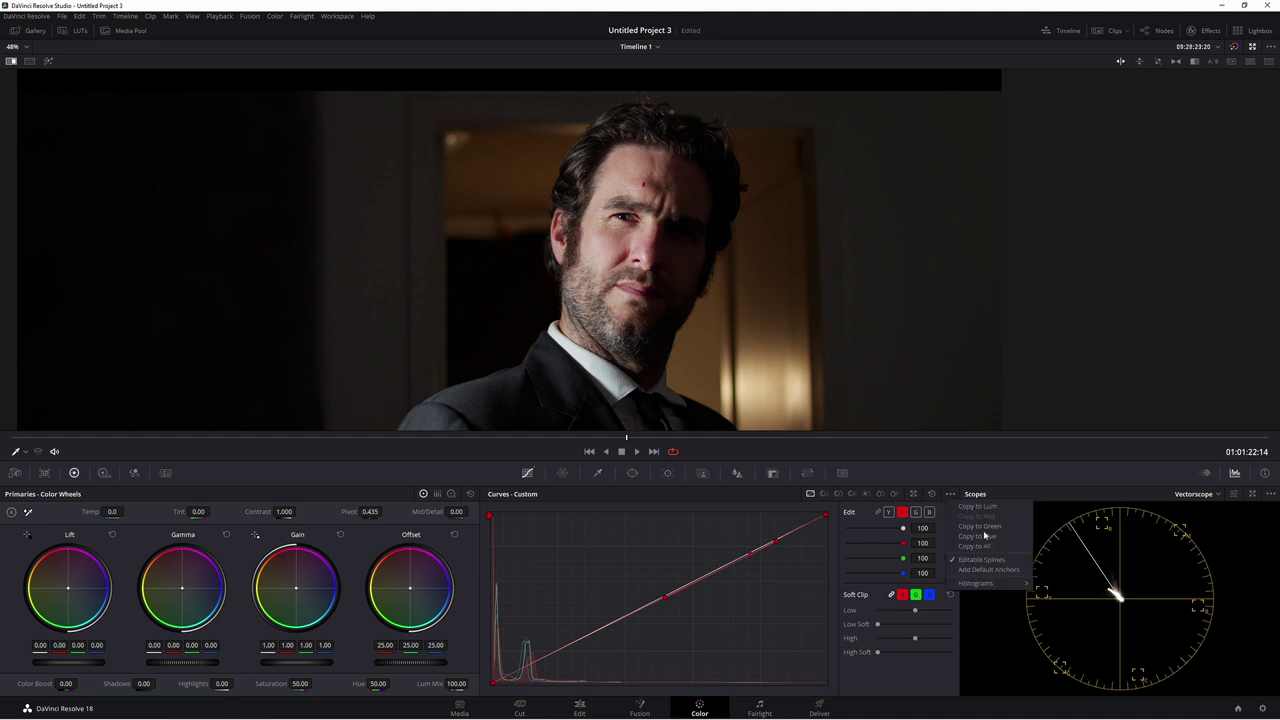
pyautogui.click(988, 566)
pyautogui.moveTo(752, 560); pyautogui.dragTo(722, 586)
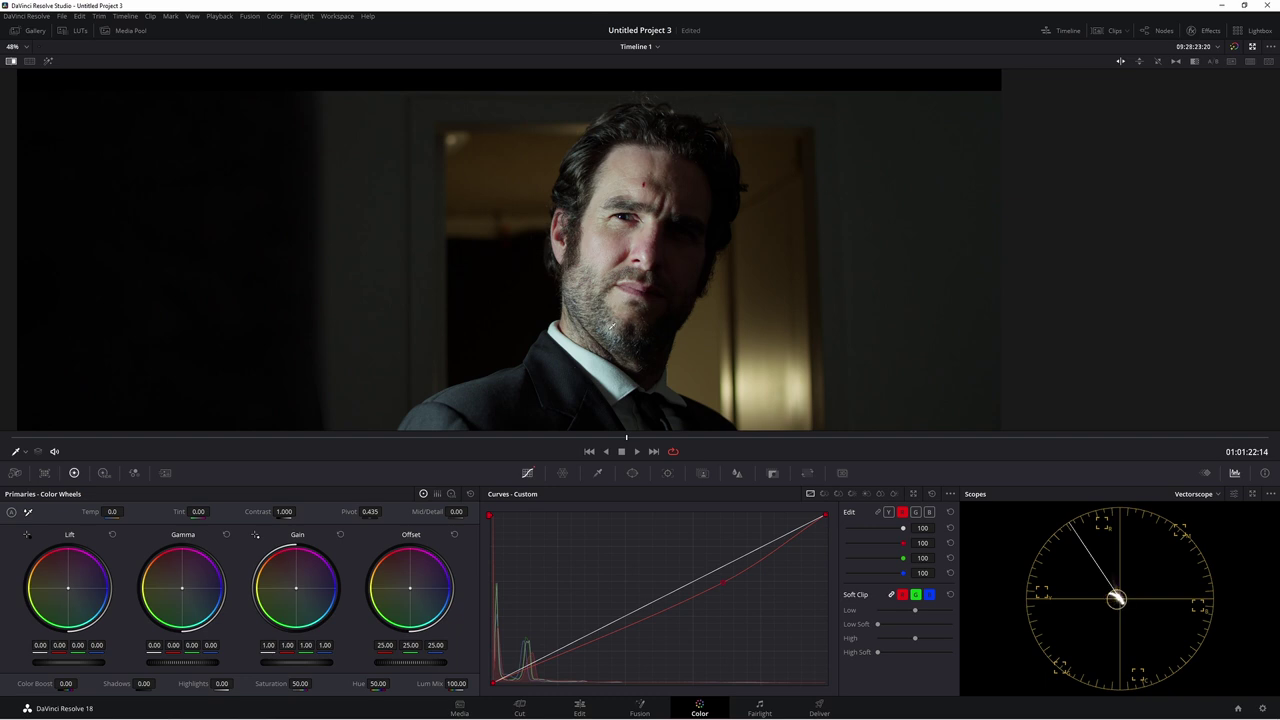
# Step: Raise the green curve in the shadows and add anchor points in the upper midtones and deep shadows
pyautogui.moveTo(646, 315); pyautogui.dragTo(665, 267)
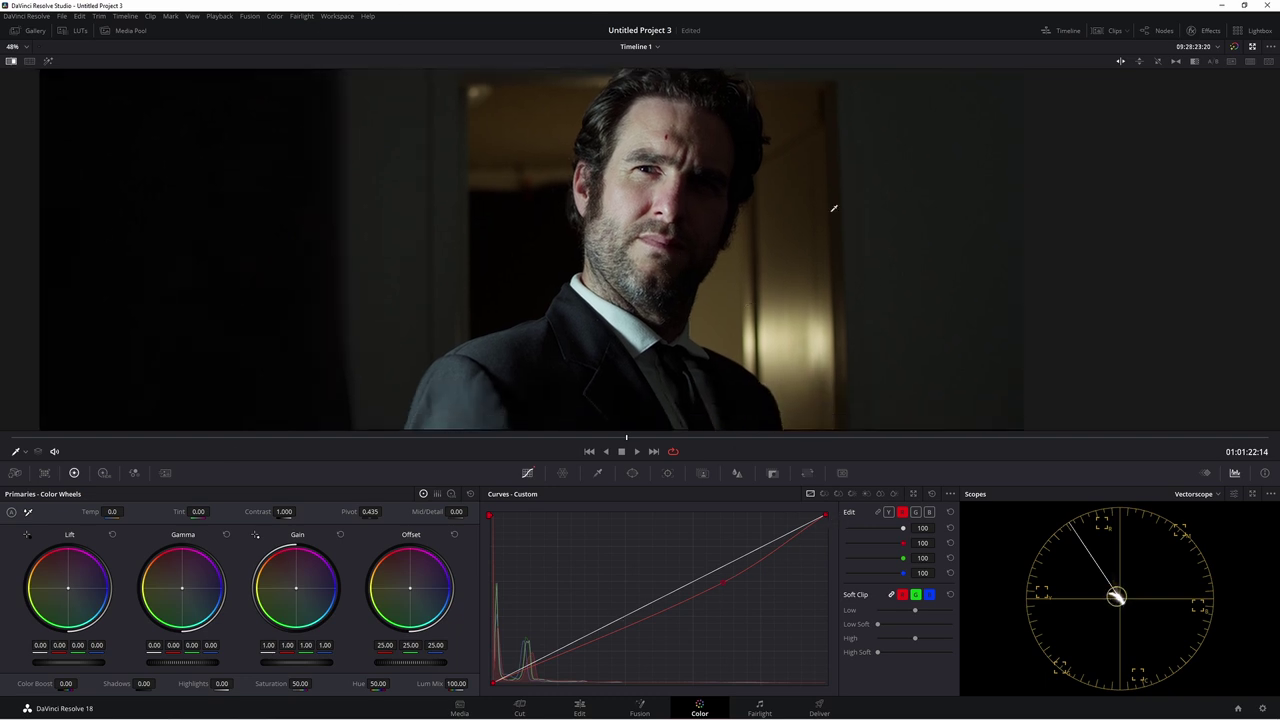
pyautogui.moveTo(675, 289); pyautogui.dragTo(633, 288)
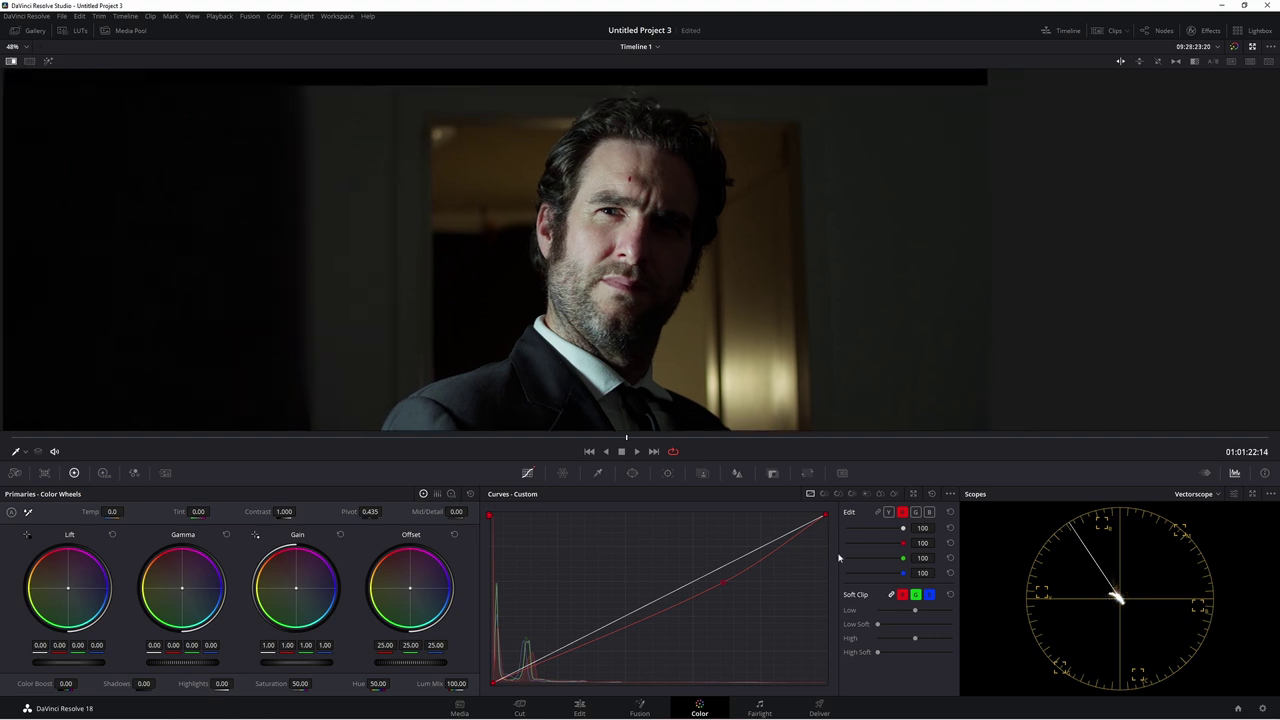
pyautogui.click(915, 511)
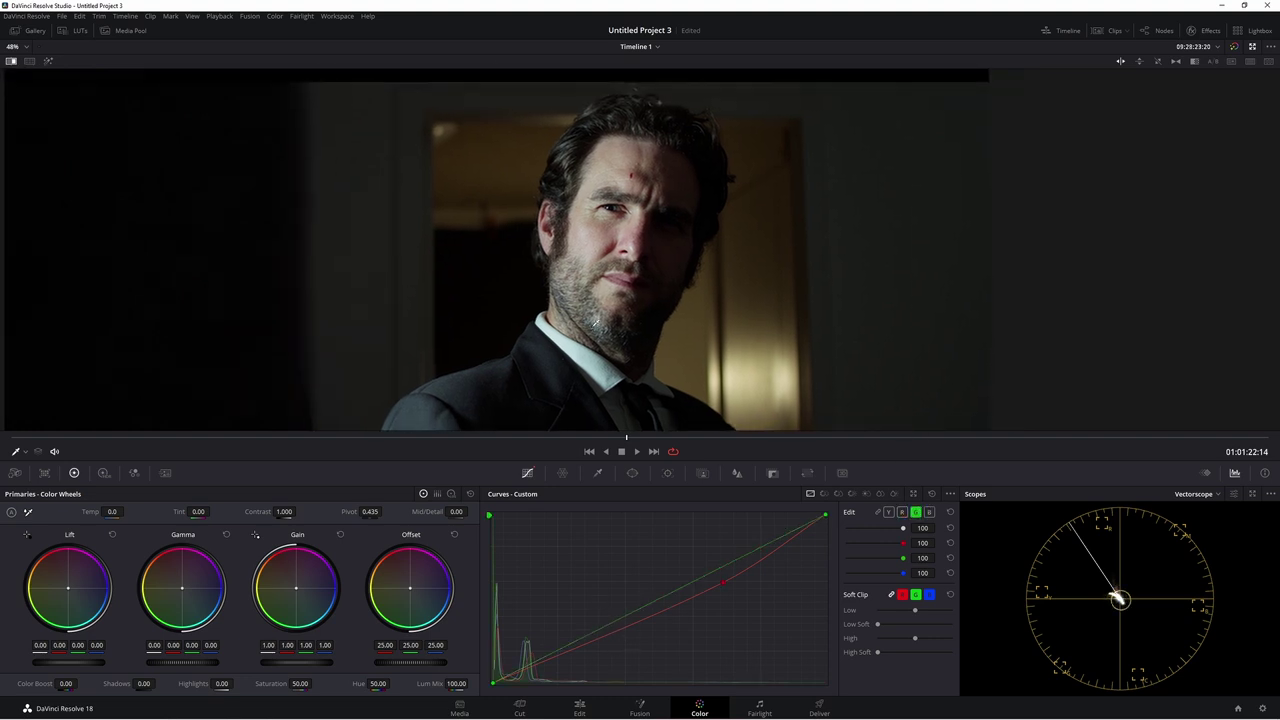
pyautogui.moveTo(595, 326); pyautogui.dragTo(597, 314)
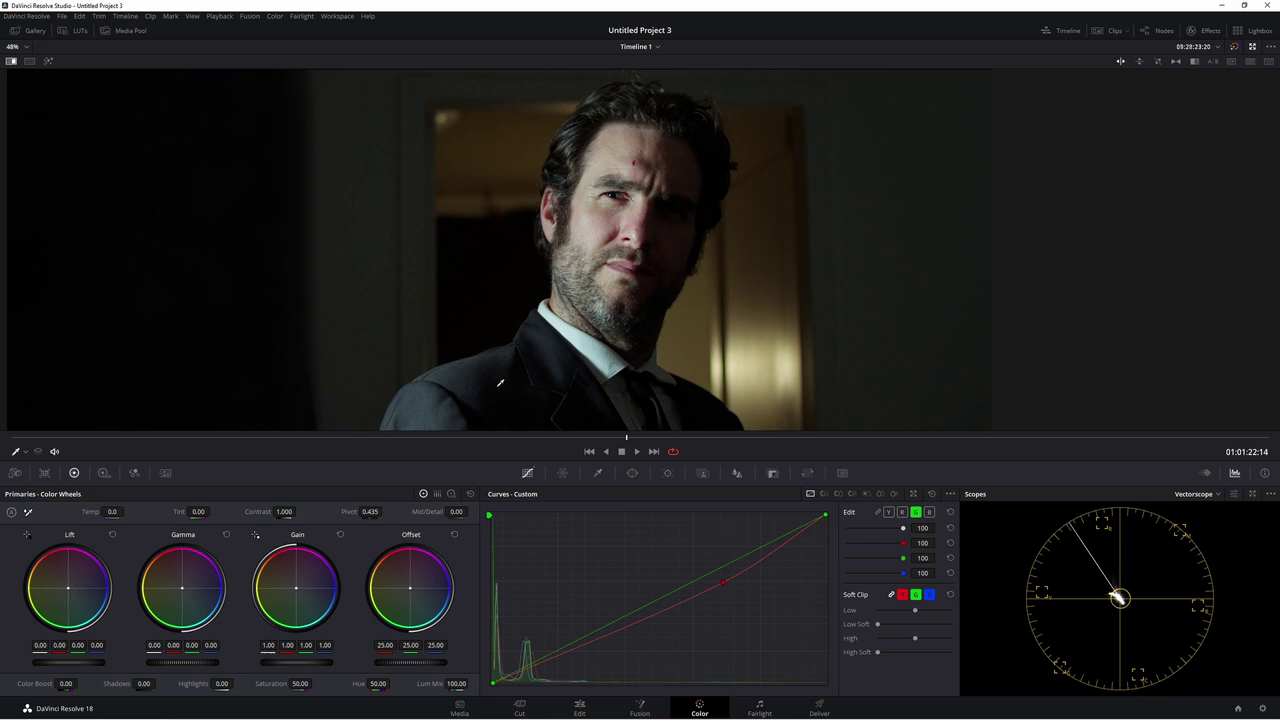
pyautogui.moveTo(497, 383); pyautogui.dragTo(1071, 111)
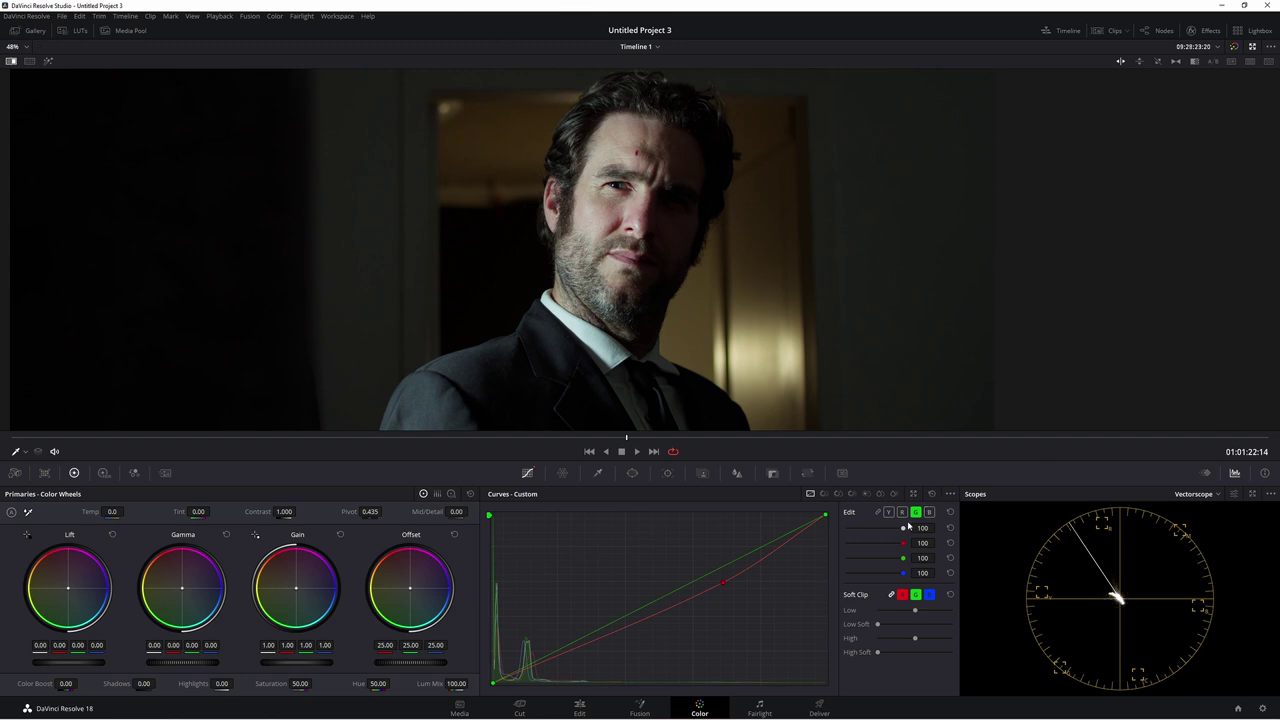
pyautogui.moveTo(566, 649); pyautogui.dragTo(558, 644)
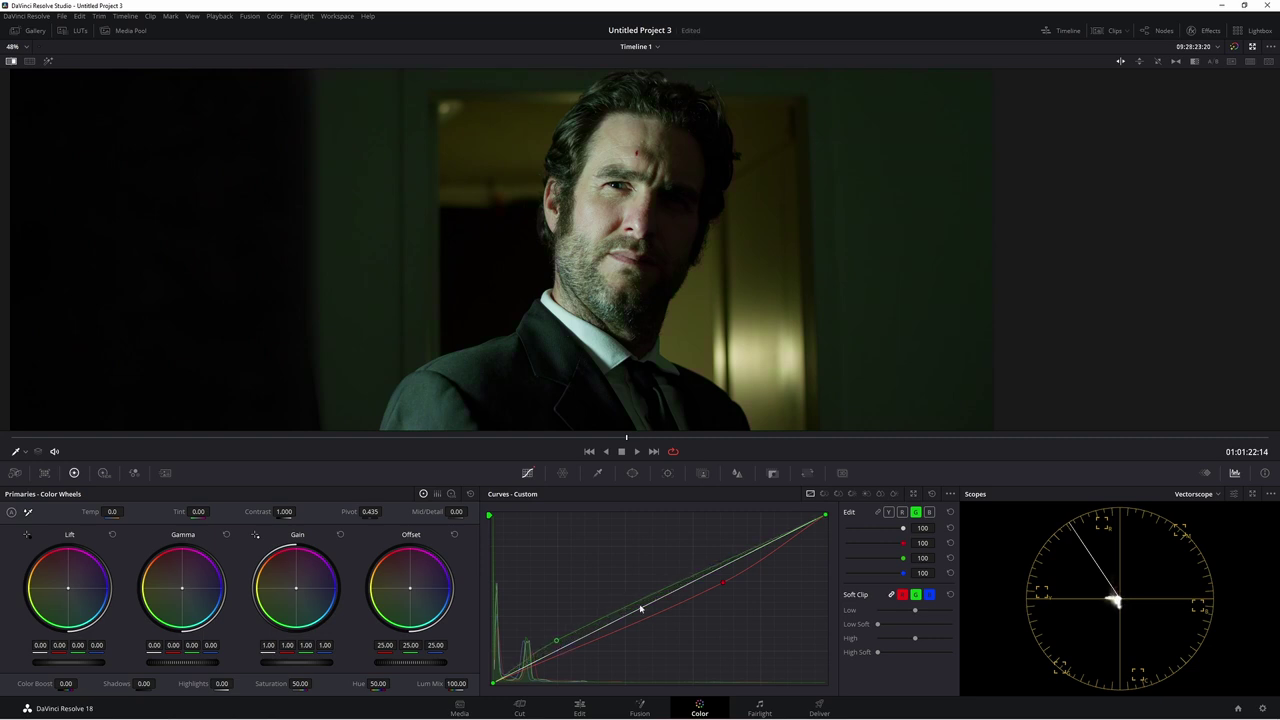
pyautogui.click(667, 593)
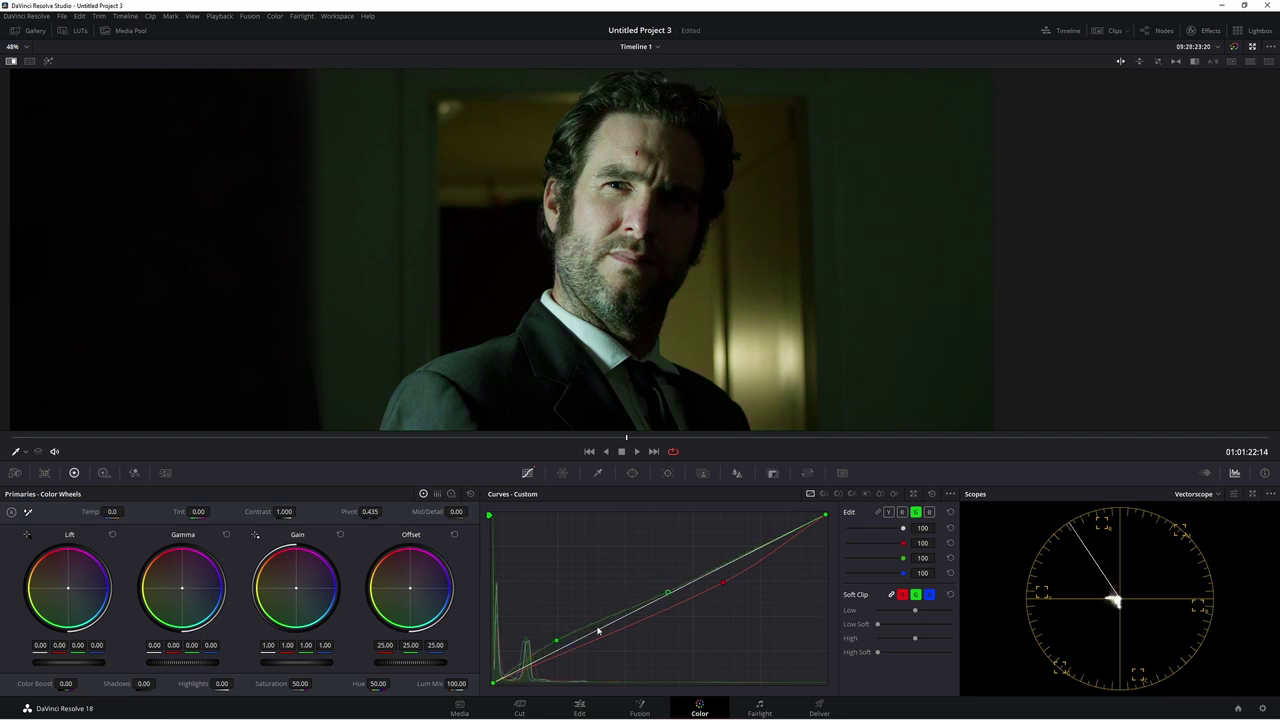
pyautogui.click(516, 668)
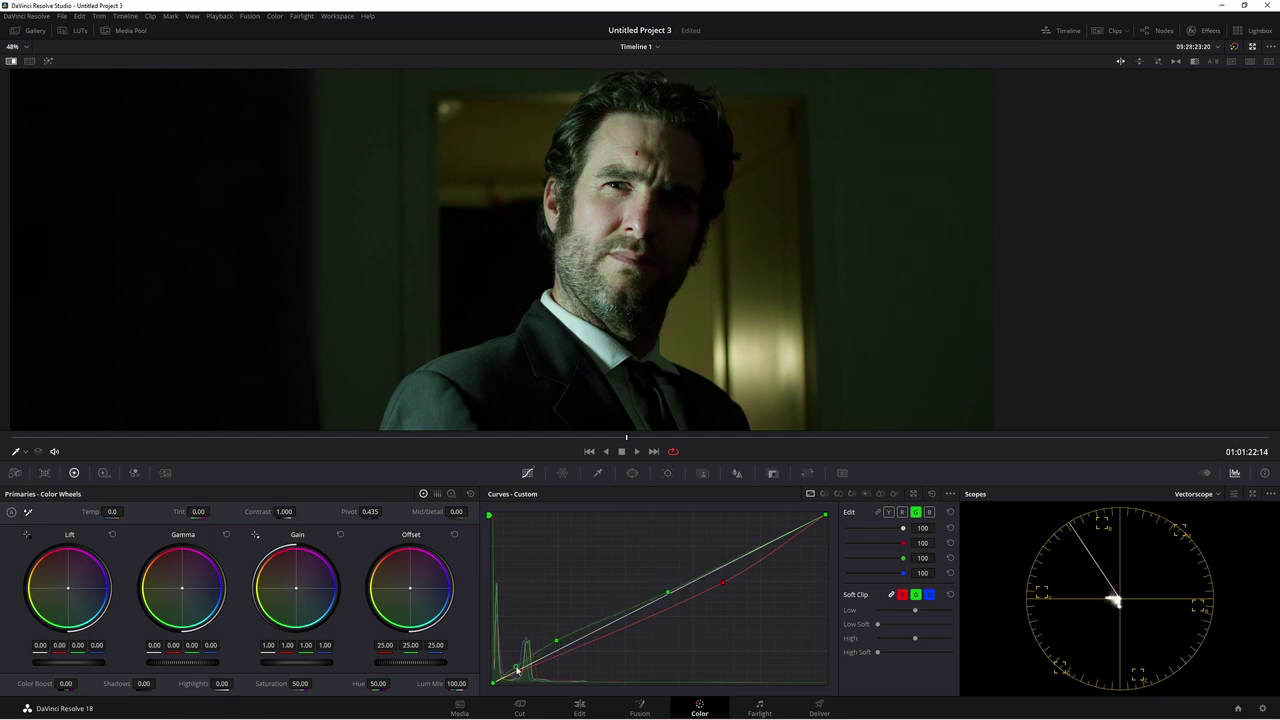
# Step: Raise the blue curve slightly in the shadows and anchor it in the midtones
pyautogui.click(930, 514)
pyautogui.moveTo(554, 652); pyautogui.dragTo(543, 652)
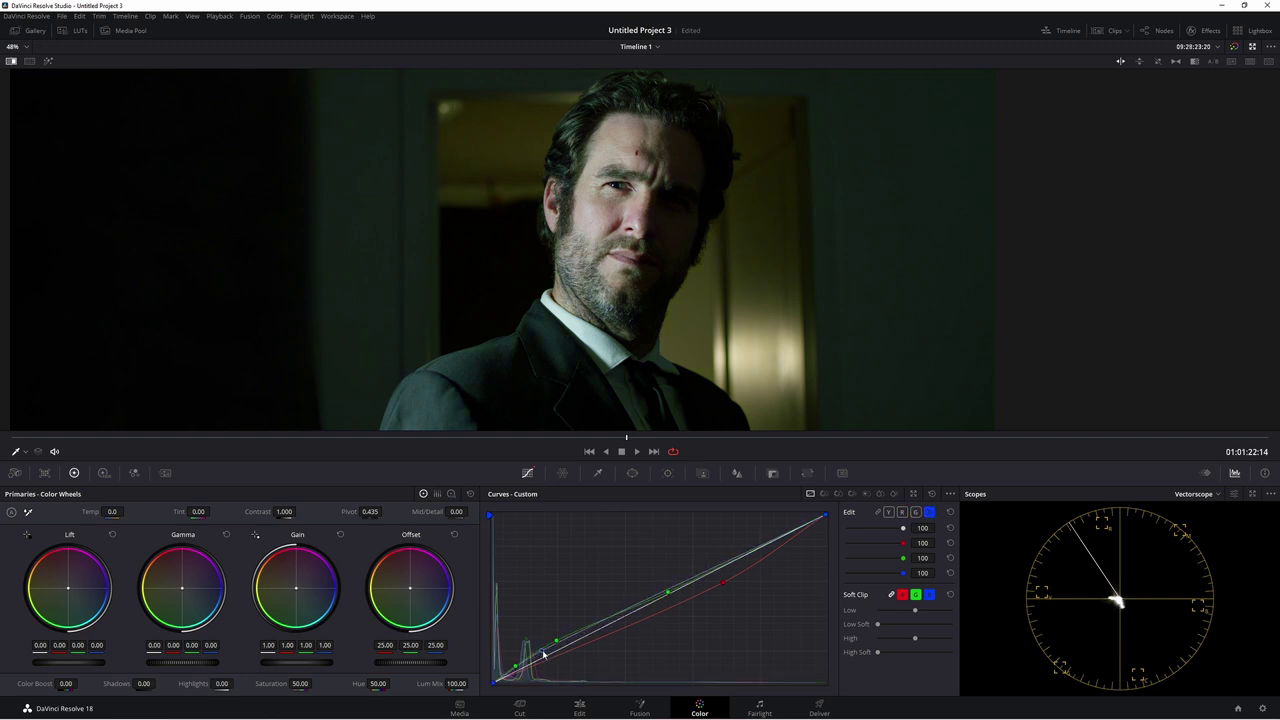
pyautogui.click(670, 595)
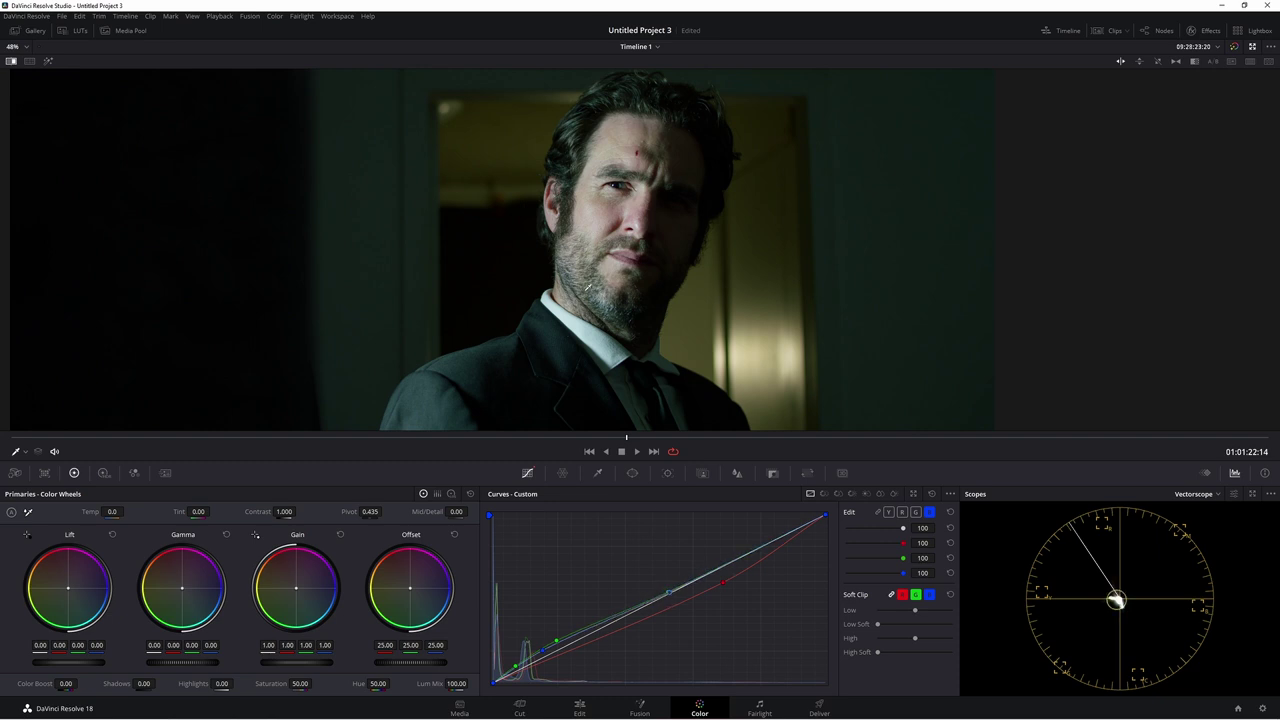
pyautogui.scroll(-1, 590, 290)
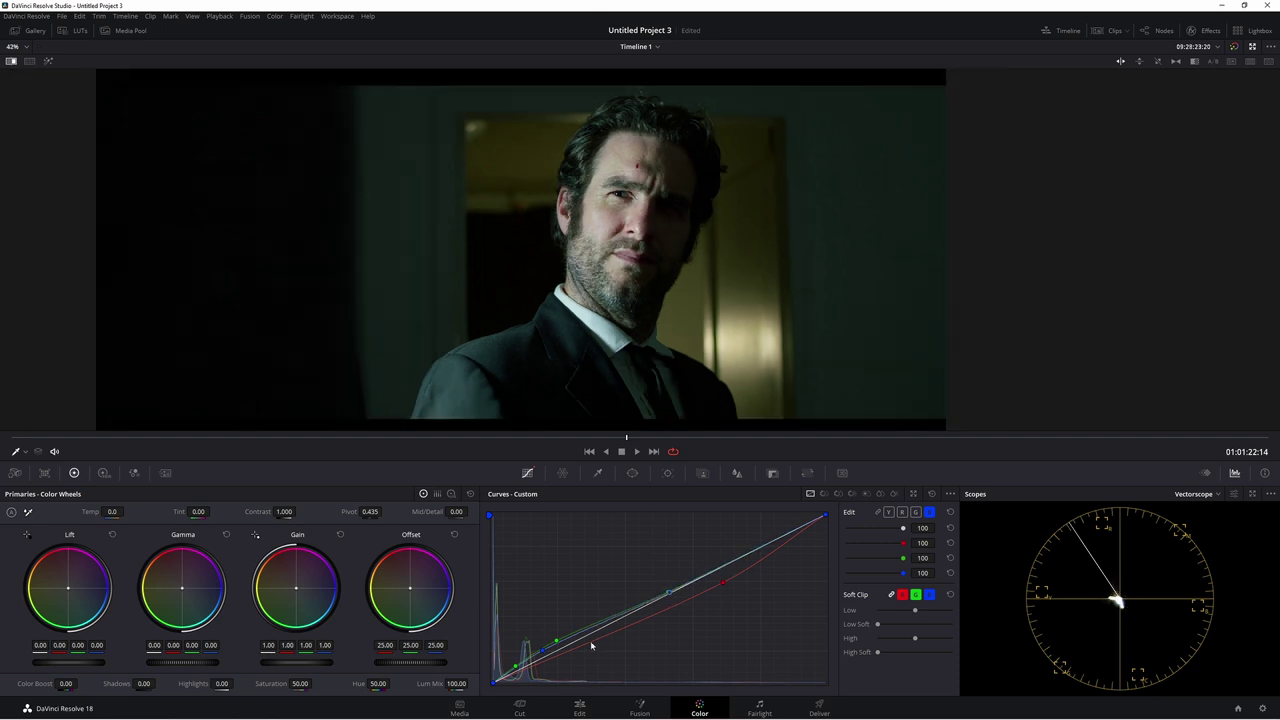
# Step: Fine-tune the blue curve's midtone and shadow points on the Look node, raising blue slightly in both ranges
pyautogui.moveTo(668, 596); pyautogui.dragTo(654, 598)
pyautogui.moveTo(544, 652); pyautogui.dragTo(539, 650)
pyautogui.hotkey('alt', 'f')
# Step: On the uppermost parallel node after Look, use the Hue vs Lum curve and sample the teal background tone from the image
pyautogui.moveTo(1127, 322); pyautogui.dragTo(1133, 308)
pyautogui.click(1189, 204)
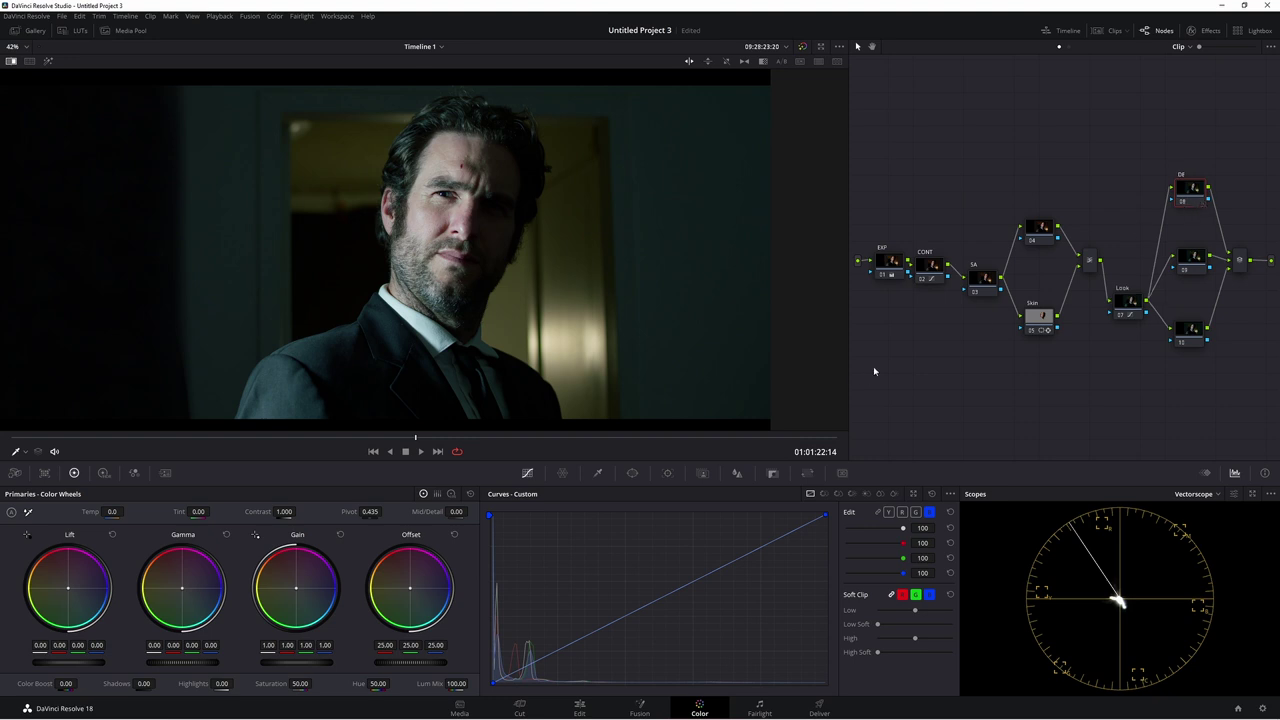
pyautogui.click(852, 493)
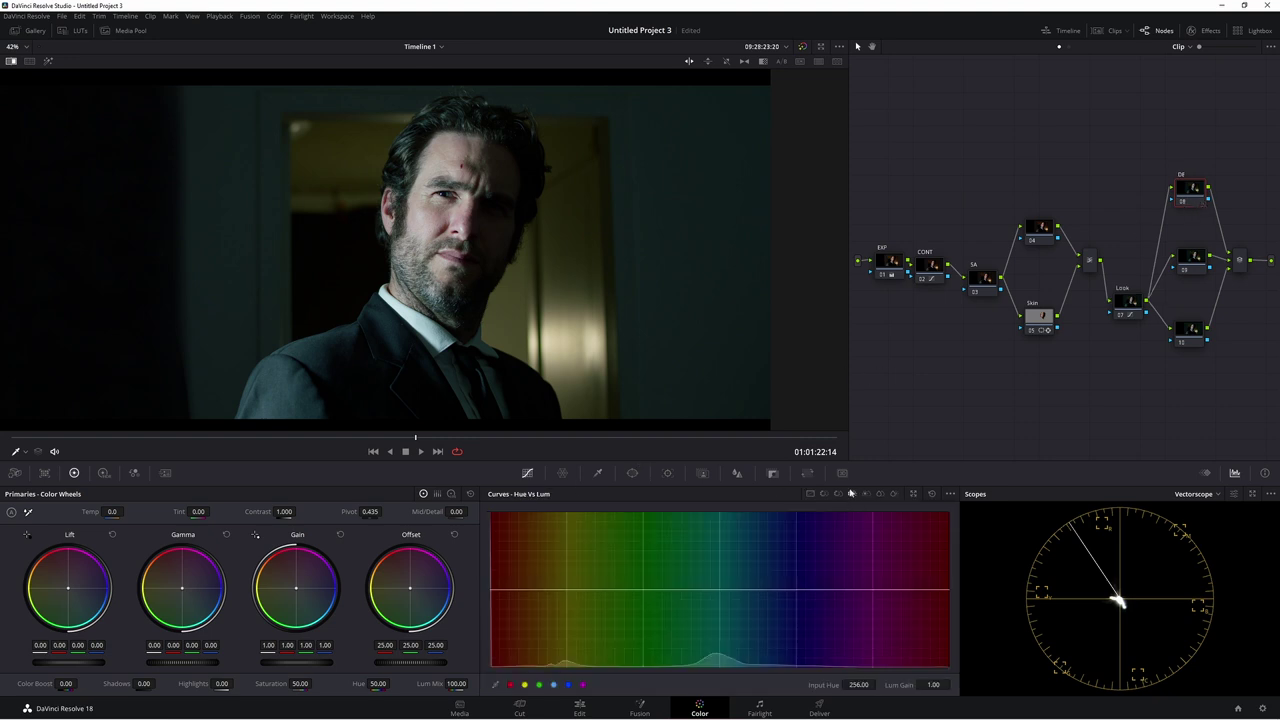
pyautogui.scroll(-1, 671, 271)
pyautogui.scroll(3, 634, 223)
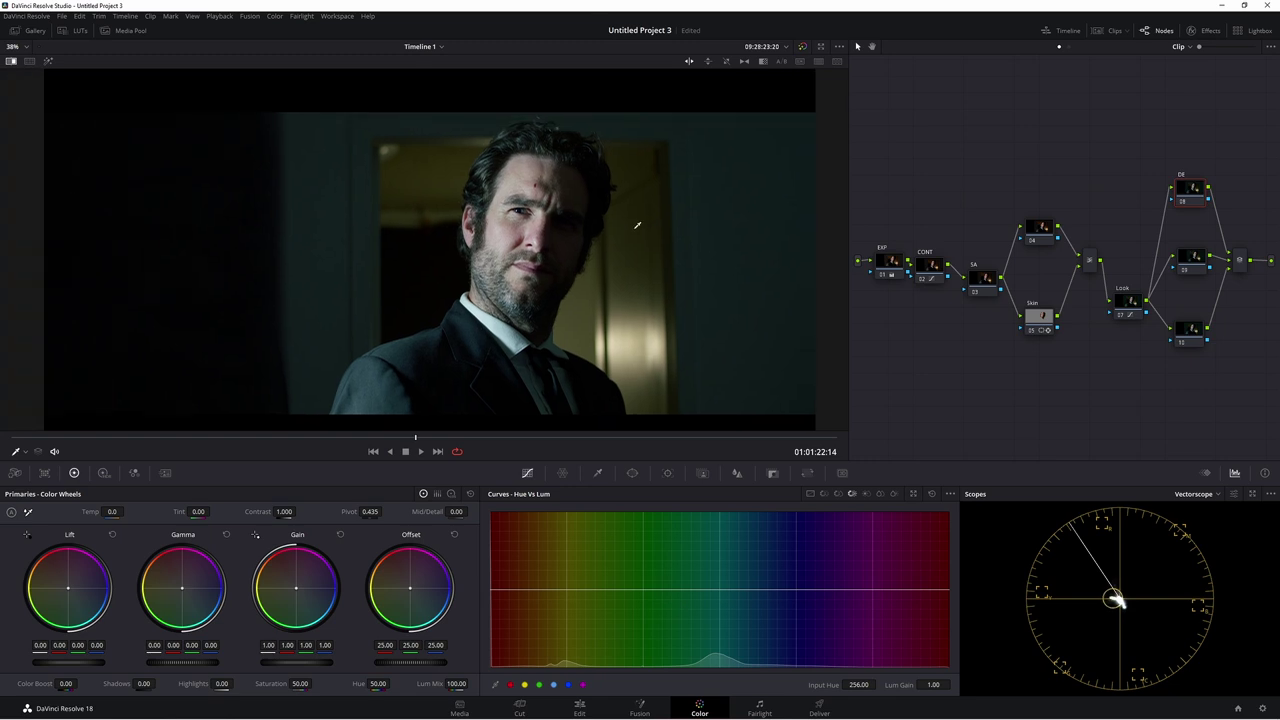
pyautogui.click(466, 322)
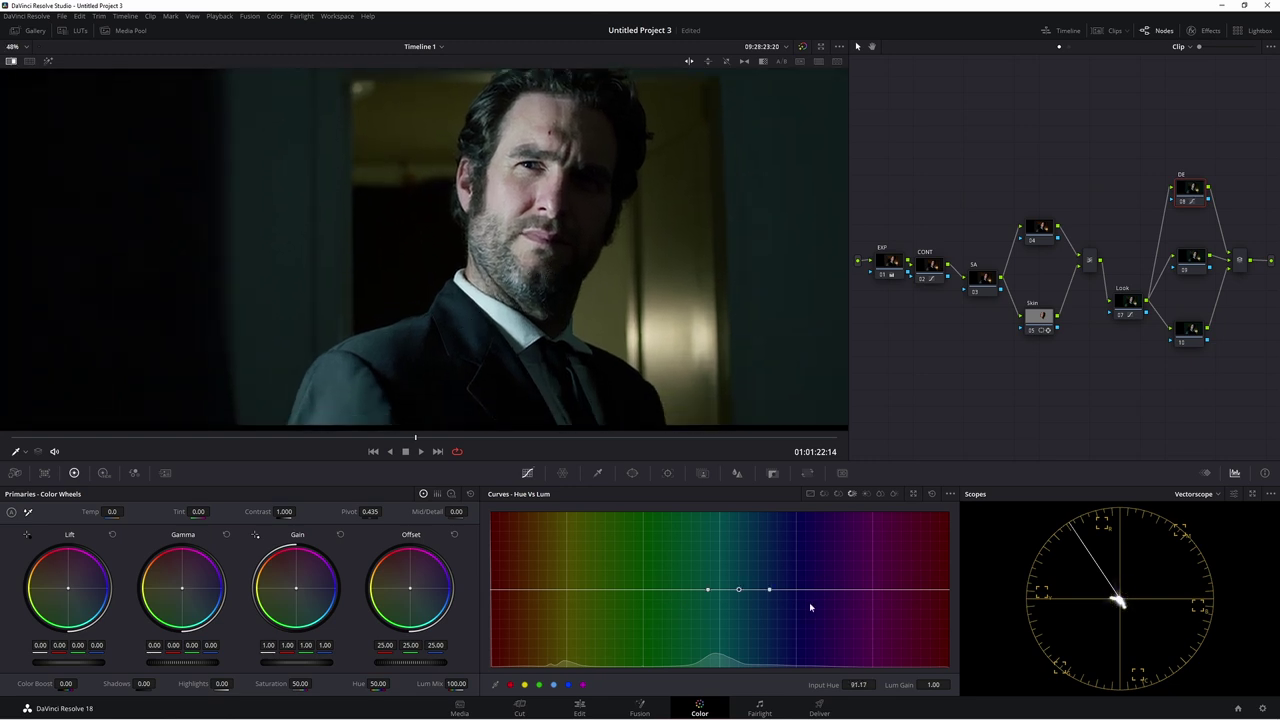
# Step: Widen the sampled range on the Hue vs Lum curve and pull it down to darken the green-cyan to blue hues
pyautogui.click(680, 591)
pyautogui.rightClick(709, 590)
pyautogui.moveTo(770, 590); pyautogui.dragTo(697, 622)
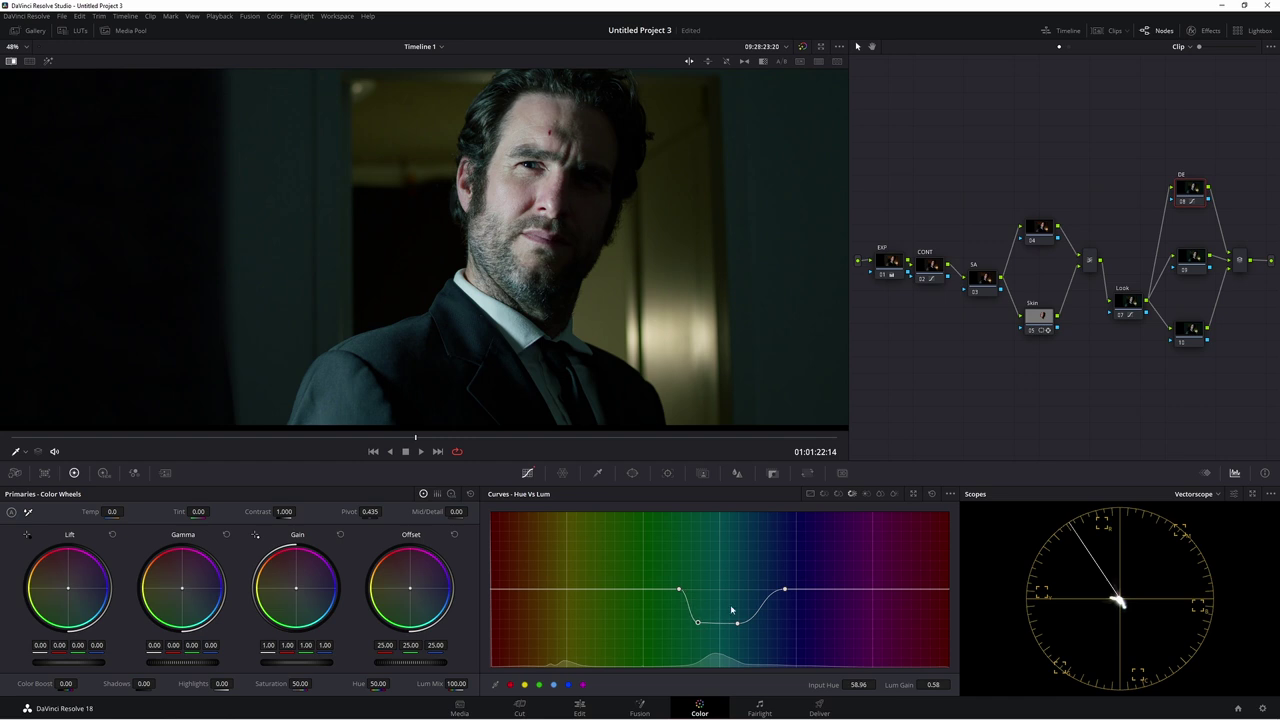
pyautogui.click(807, 590)
pyautogui.moveTo(786, 590); pyautogui.dragTo(690, 638)
pyautogui.moveTo(775, 622); pyautogui.dragTo(737, 651)
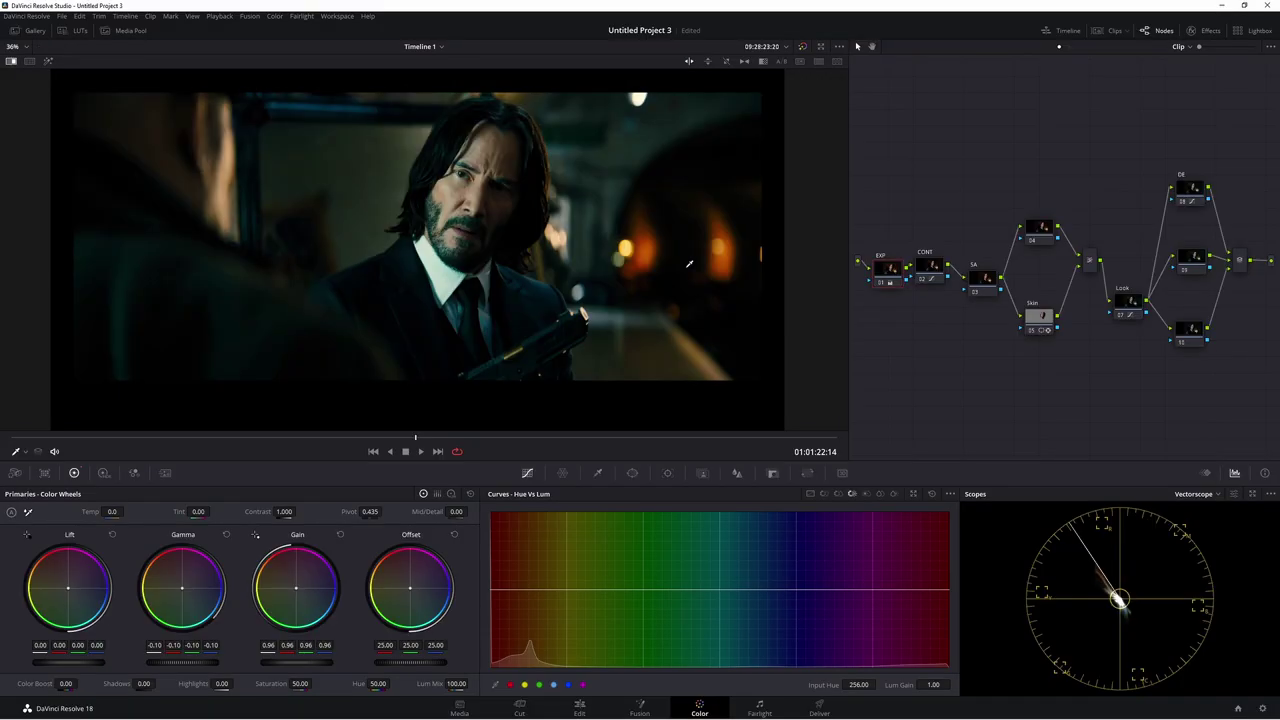
# Step: Examine the face and background tones of the reference frame in clip 01, using linked custom curve channels
pyautogui.hotkey('alt', 'f')
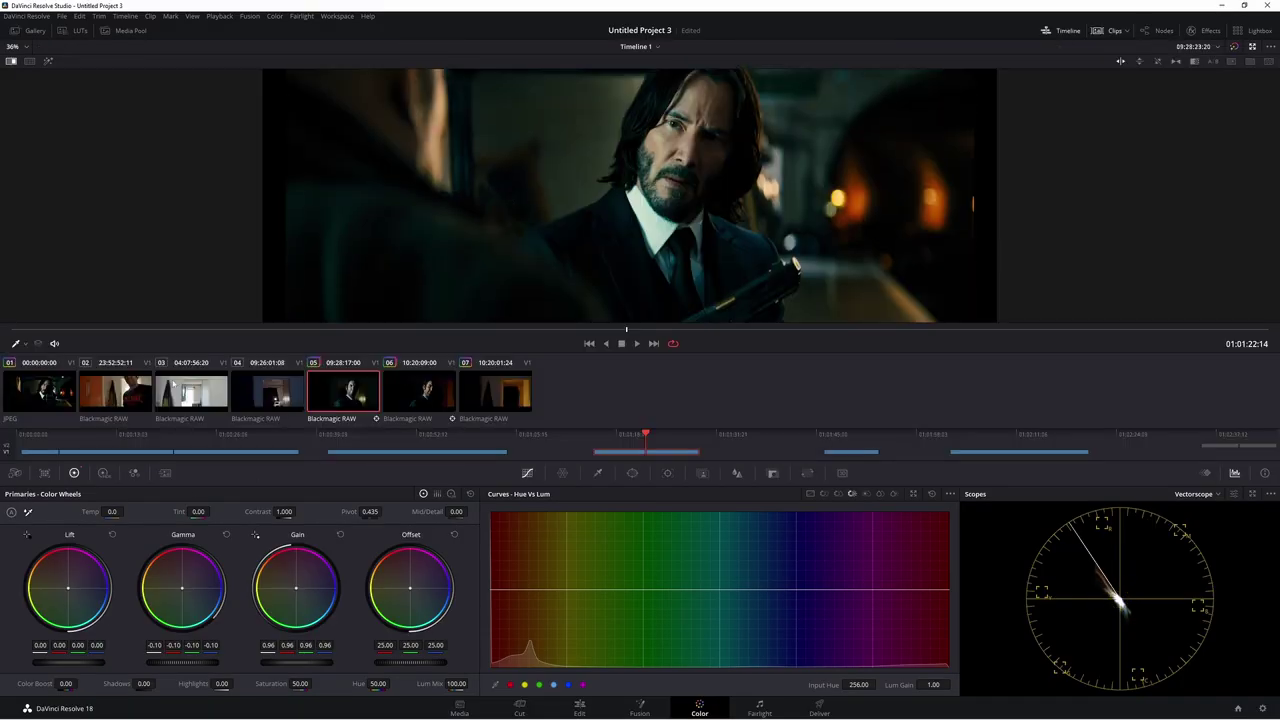
pyautogui.click(44, 396)
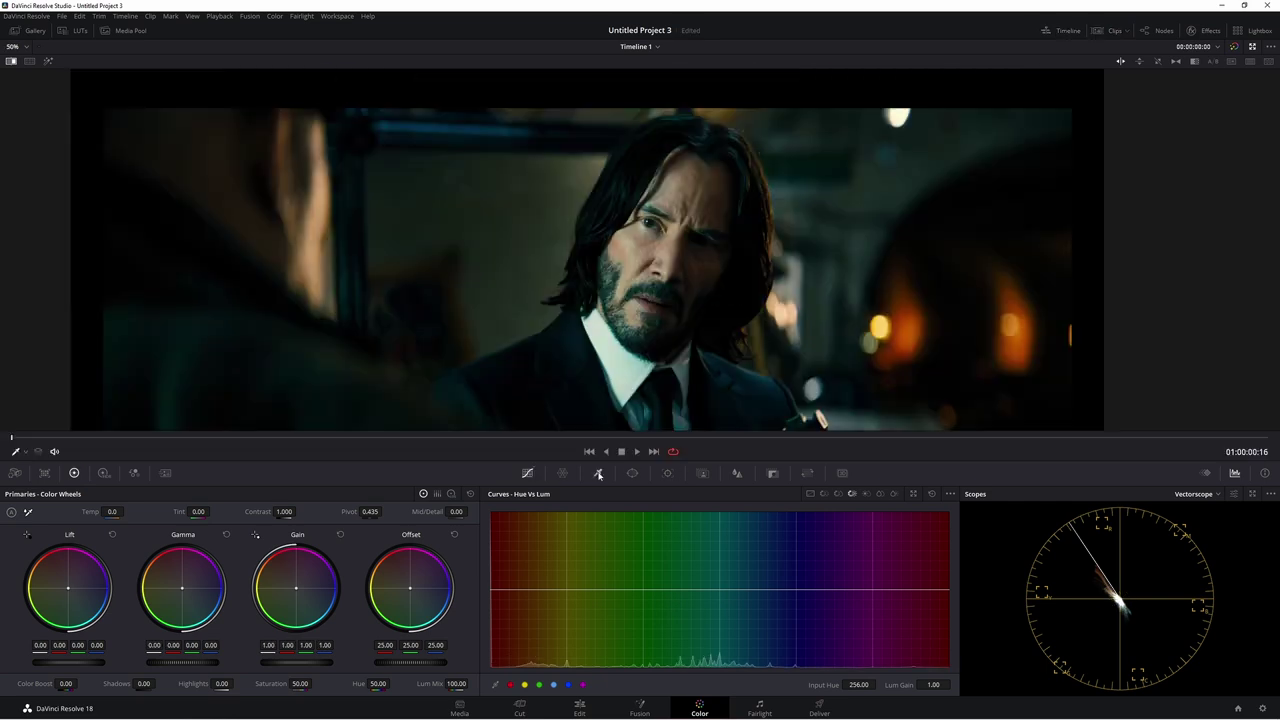
pyautogui.click(810, 494)
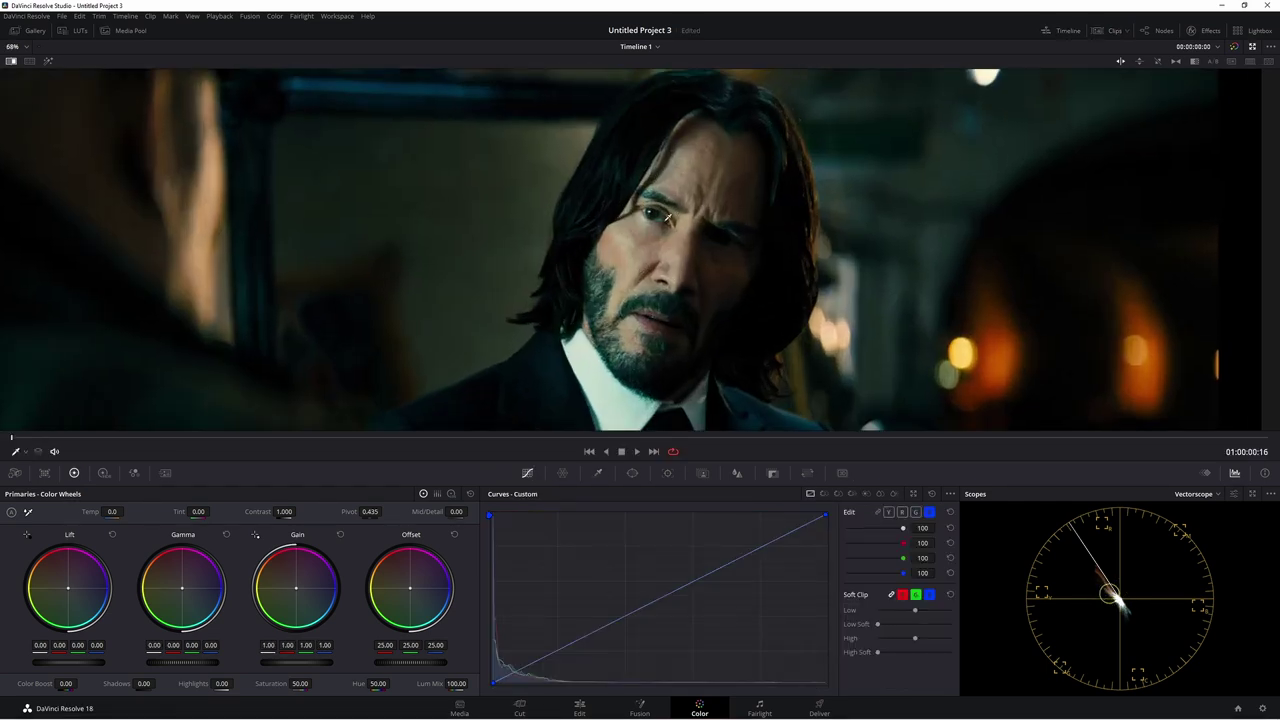
pyautogui.click(877, 513)
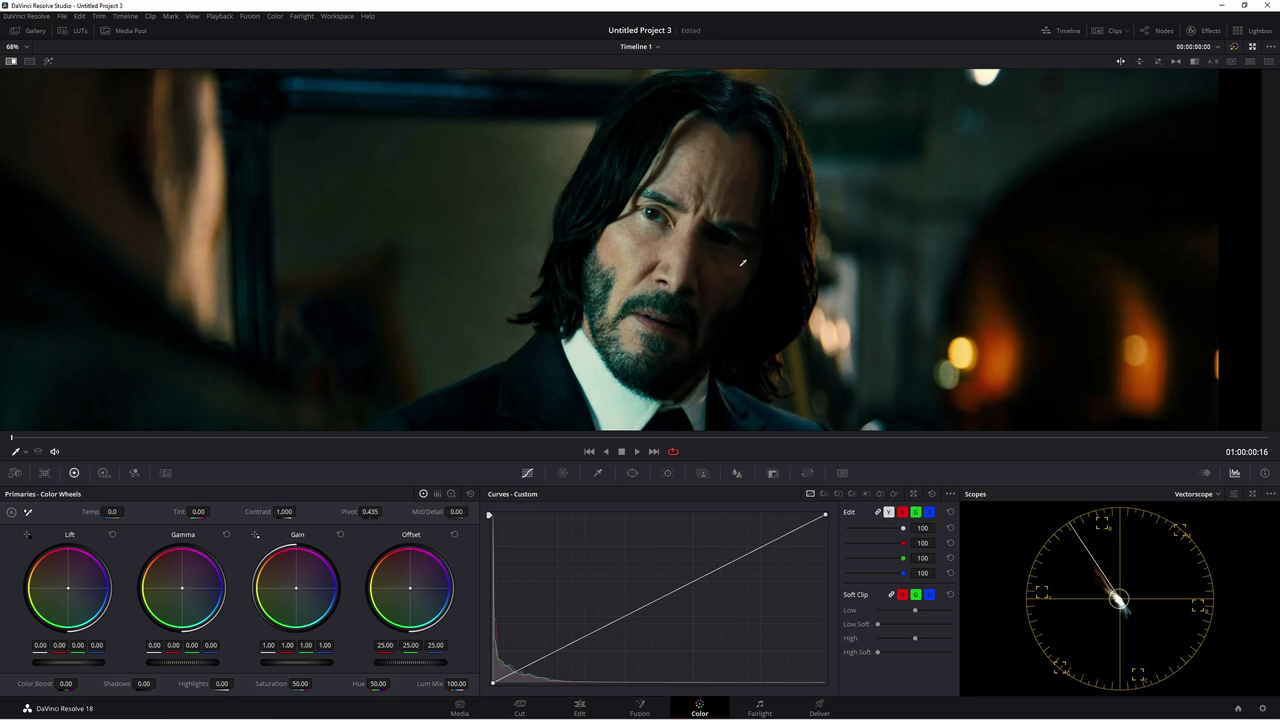
pyautogui.click(666, 216)
pyautogui.click(726, 88)
pyautogui.hotkey('alt', 'f')
# Step: Return to clip 05 and, on the Look node, lower the blue curve slightly and raise the green curve in the shadows
pyautogui.click(362, 400)
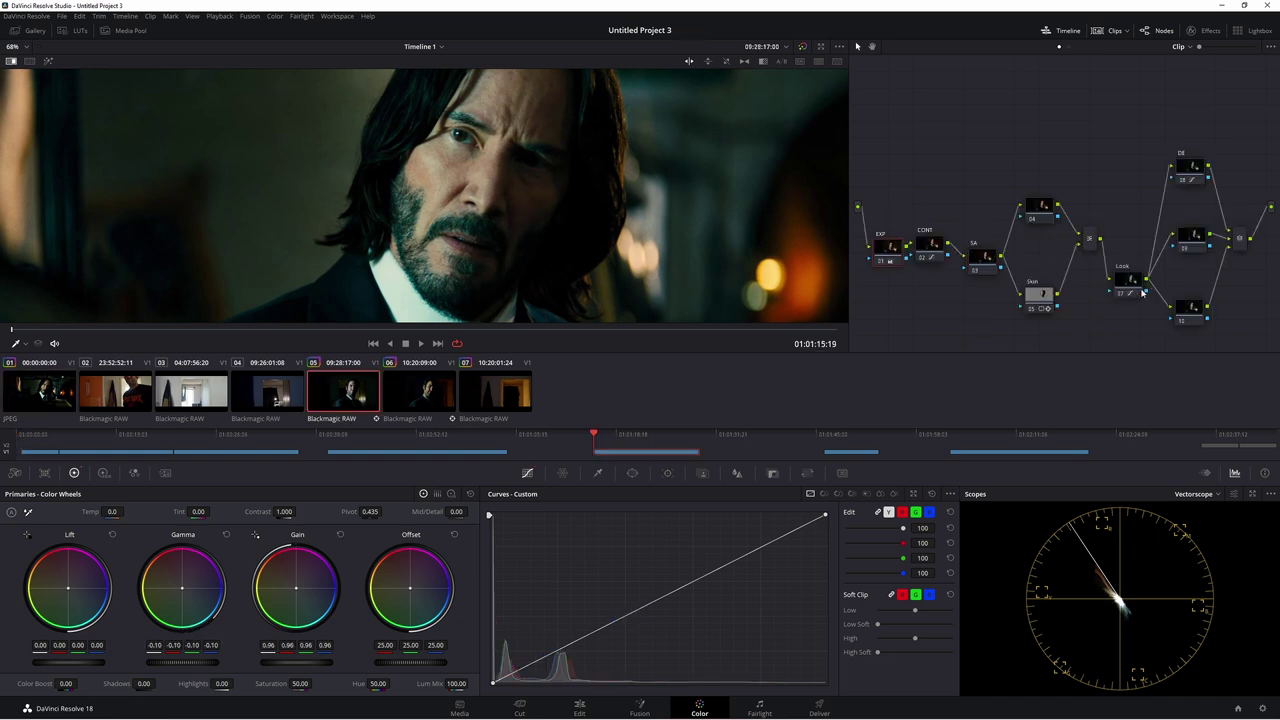
pyautogui.click(1134, 287)
pyautogui.click(1112, 31)
pyautogui.click(1062, 32)
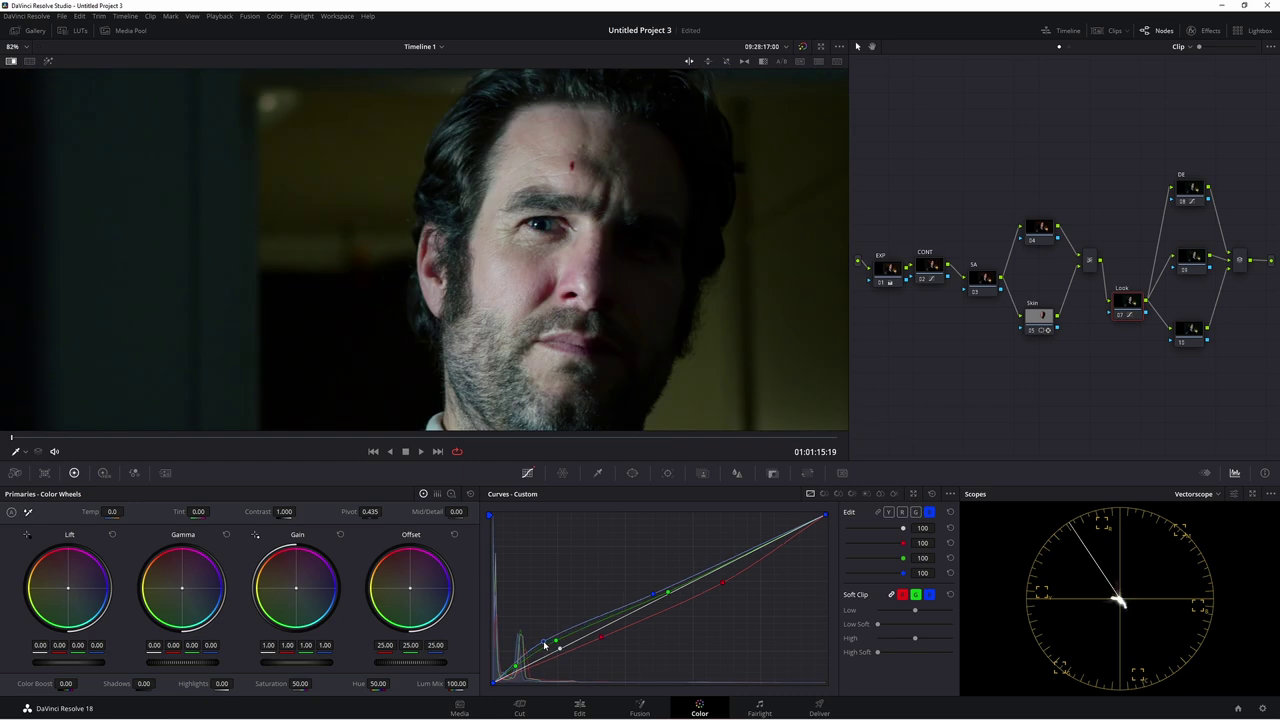
pyautogui.moveTo(552, 640); pyautogui.dragTo(545, 647)
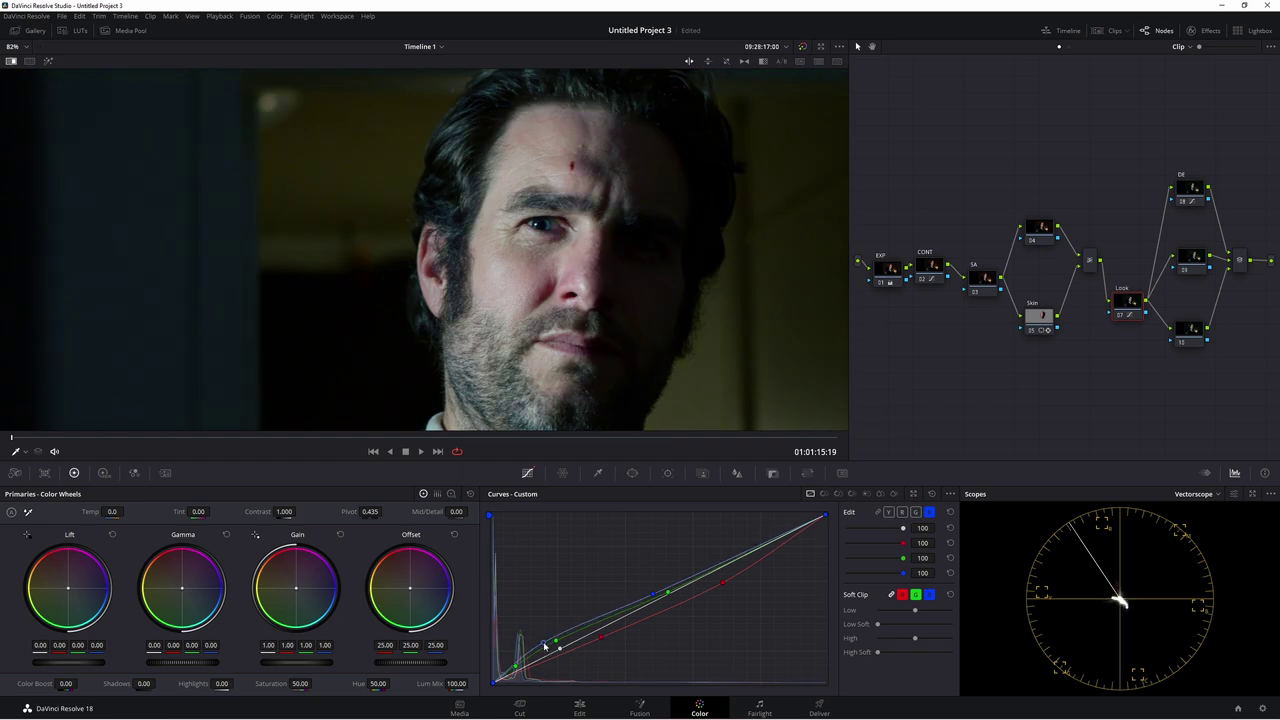
pyautogui.click(914, 512)
pyautogui.moveTo(557, 647); pyautogui.dragTo(553, 639)
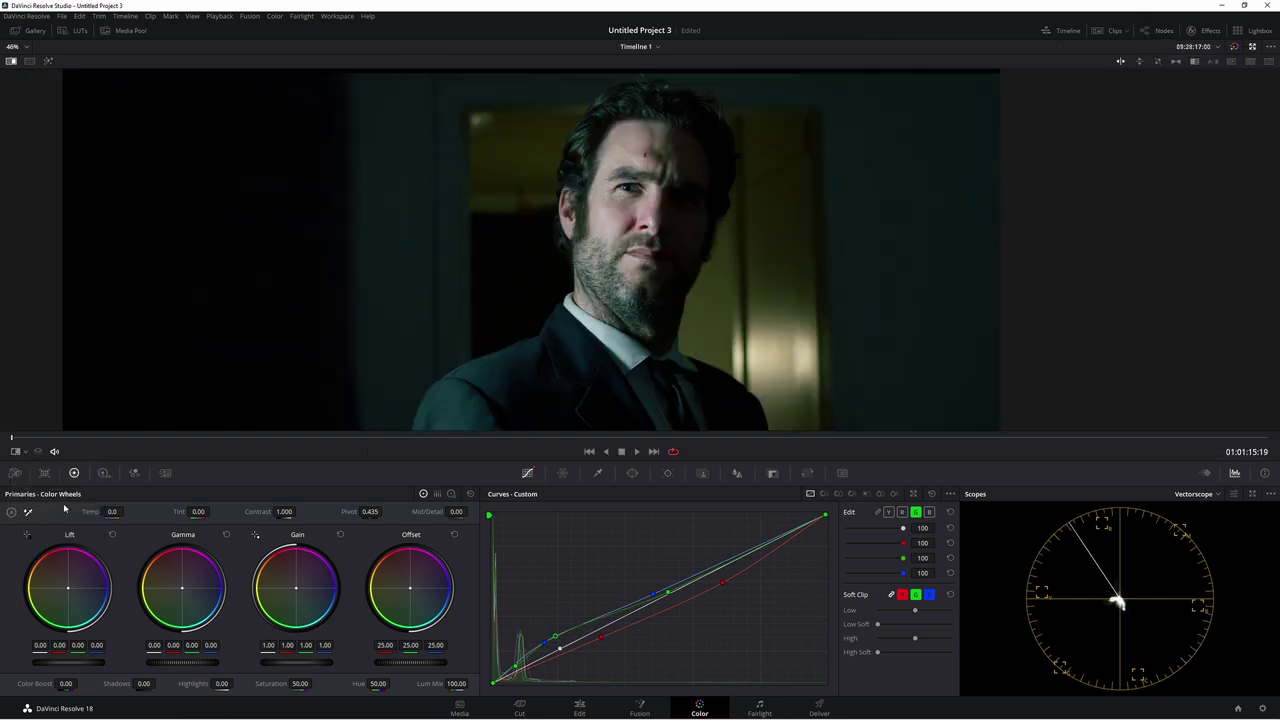
# Step: Compare the graded clip with the reference frame by moving the wipe across both faces and backgrounds
pyautogui.moveTo(366, 247); pyautogui.dragTo(914, 287)
pyautogui.moveTo(610, 285)
pyautogui.mouseDown()
pyautogui.moveTo(642, 283)
pyautogui.moveTo(626, 283)
pyautogui.mouseUp()
pyautogui.scroll(3, 625, 284)
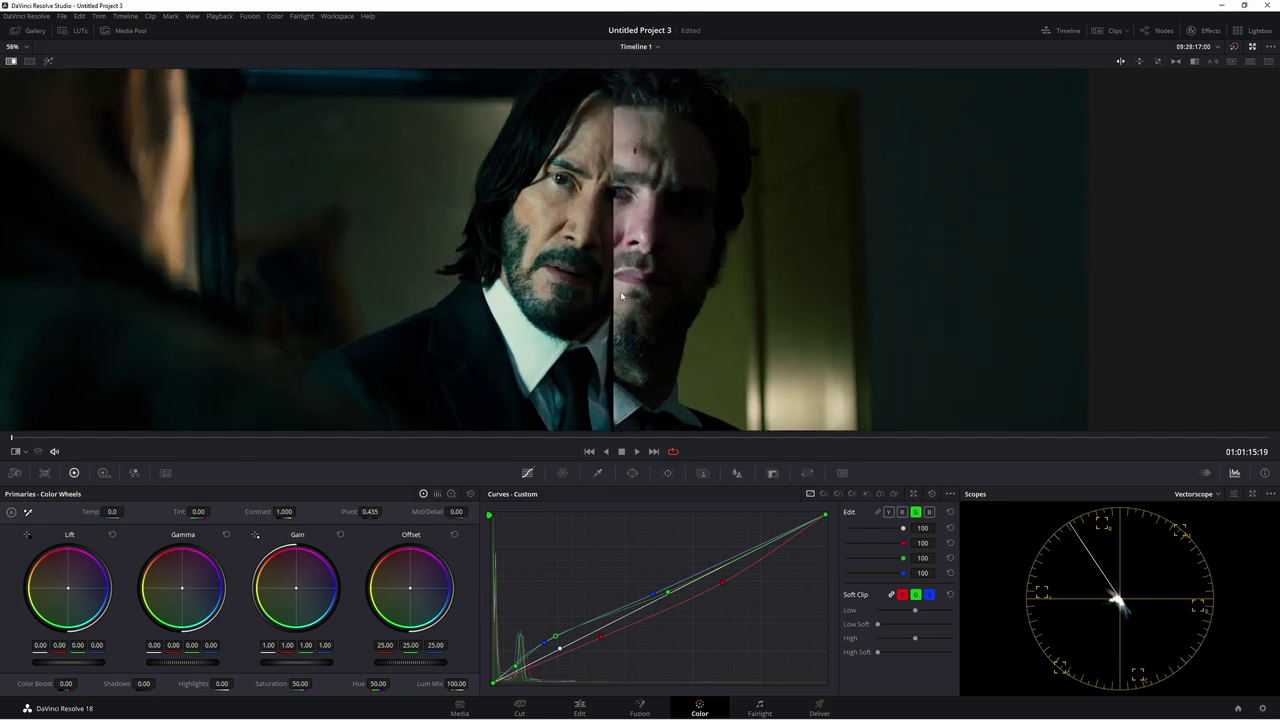
pyautogui.moveTo(614, 224); pyautogui.dragTo(231, 309)
pyautogui.moveTo(756, 278); pyautogui.dragTo(950, 309)
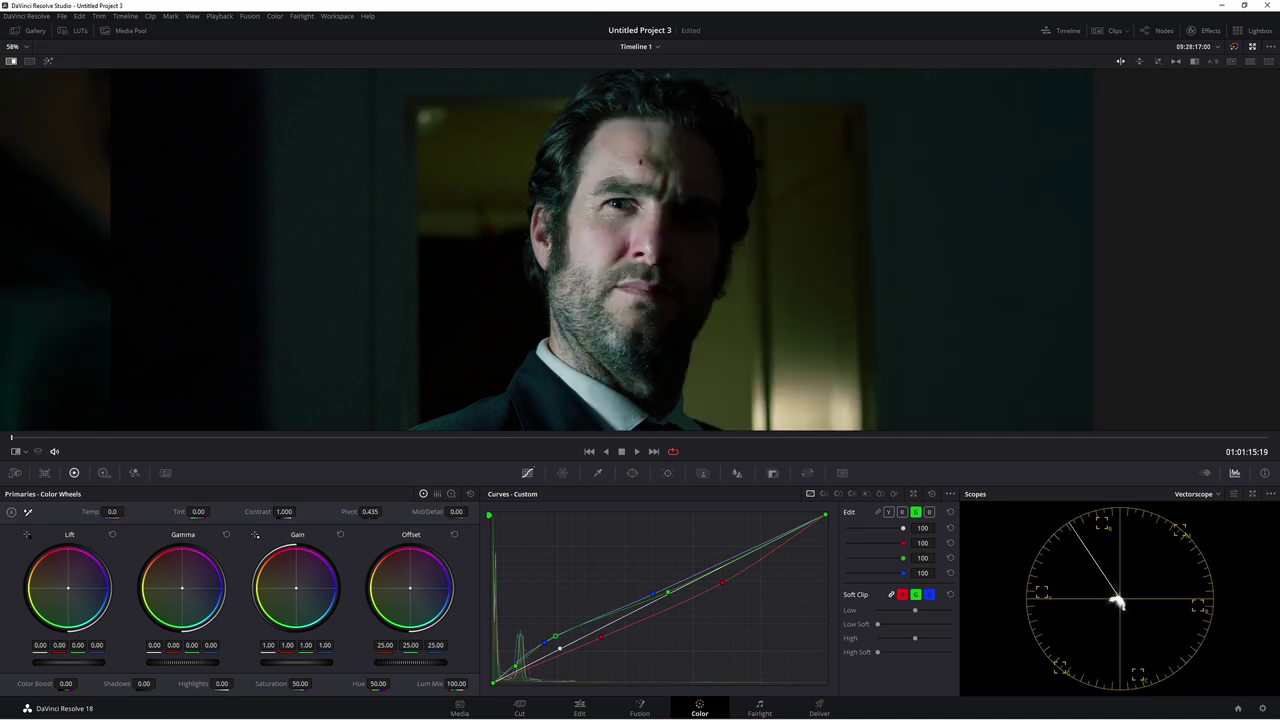
pyautogui.moveTo(708, 300); pyautogui.dragTo(945, 301)
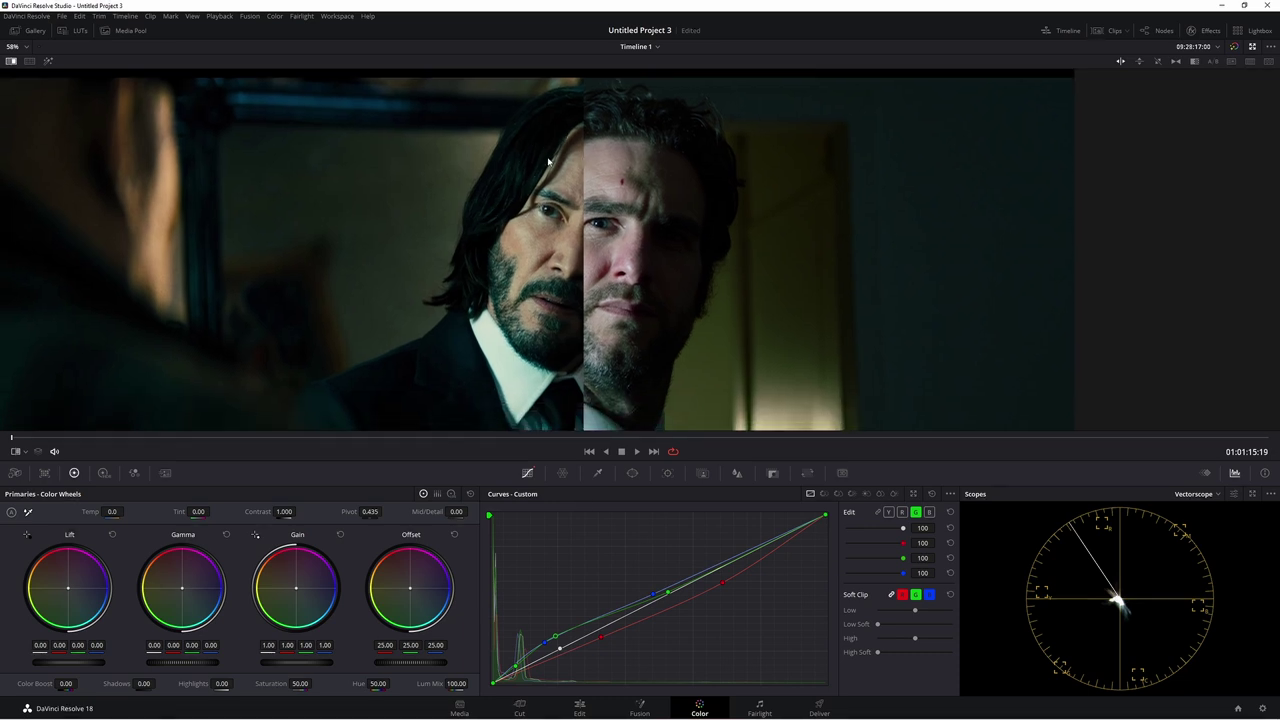
# Step: On the CONT node, link the custom curve channels and pull the curve down slightly in the shadows
pyautogui.hotkey('alt', 'f')
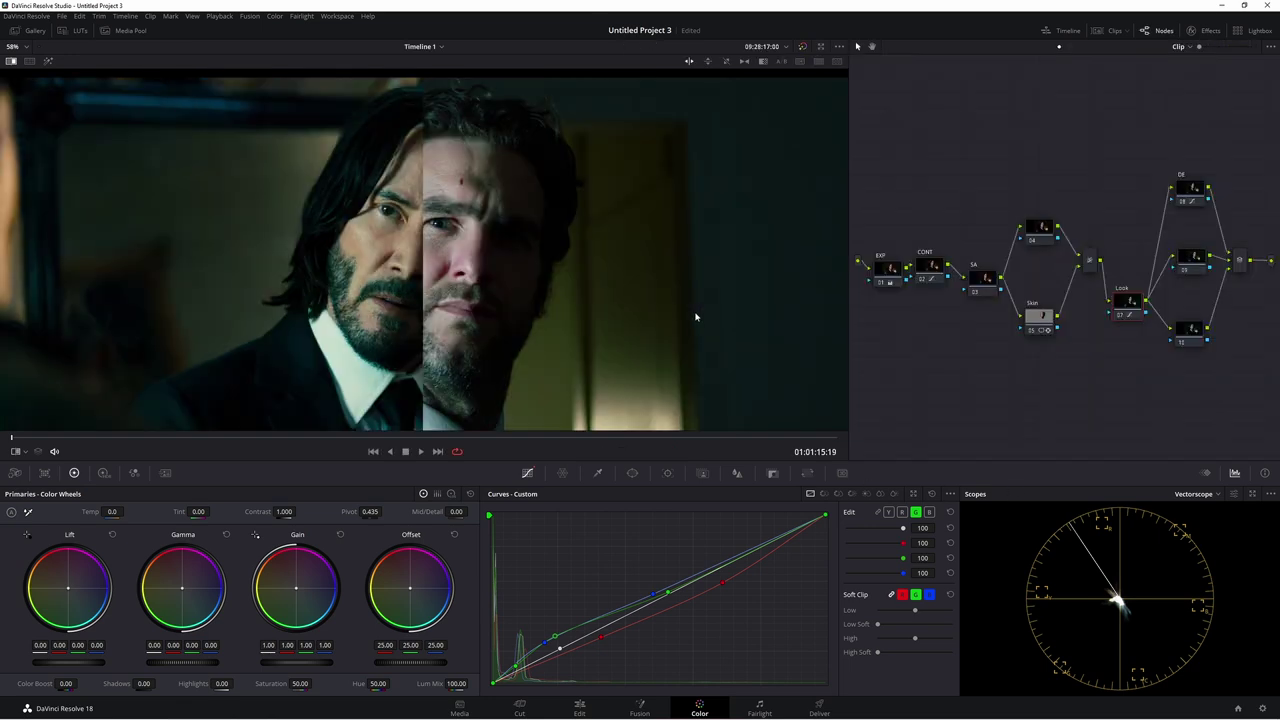
pyautogui.click(919, 279)
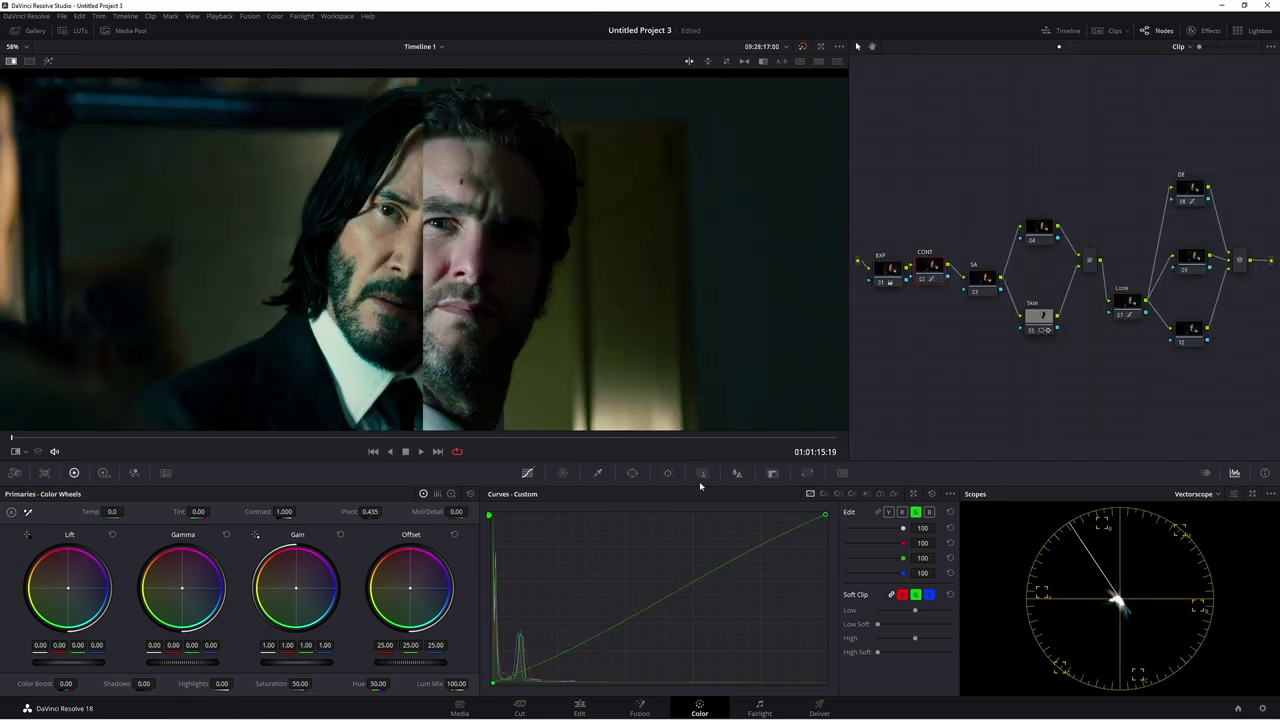
pyautogui.click(878, 512)
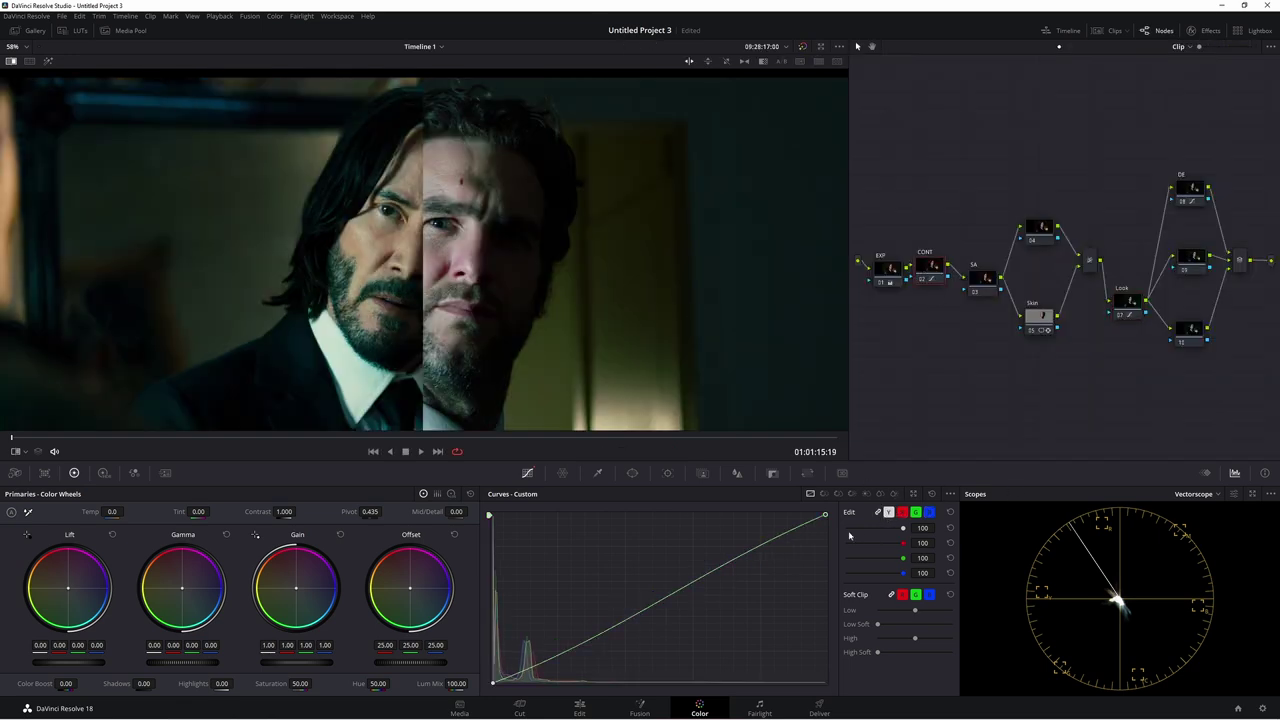
pyautogui.click(546, 666)
pyautogui.moveTo(546, 664)
pyautogui.mouseDown()
pyautogui.moveTo(523, 666)
pyautogui.moveTo(550, 667)
pyautogui.mouseUp()
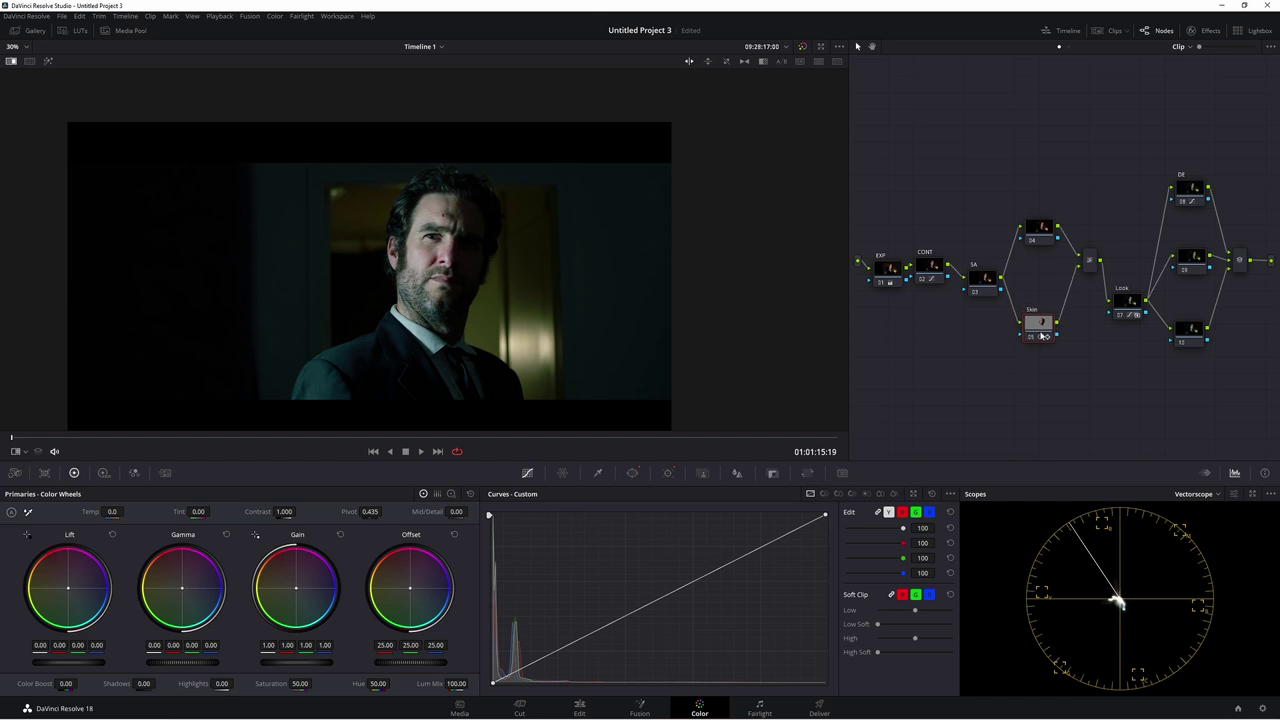
# Step: Feed the Skin node's matte into the Look node's key input and invert it so the look excludes the face
pyautogui.moveTo(1088, 320); pyautogui.dragTo(1118, 316)
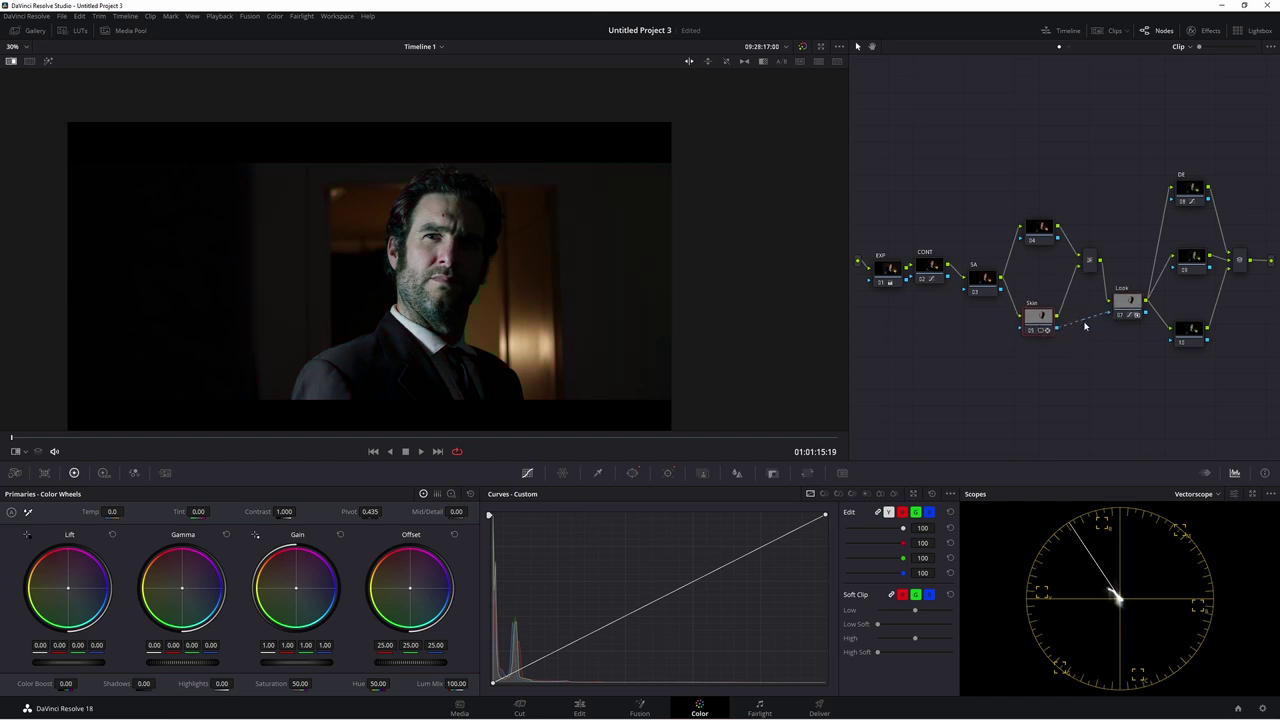
pyautogui.click(1130, 316)
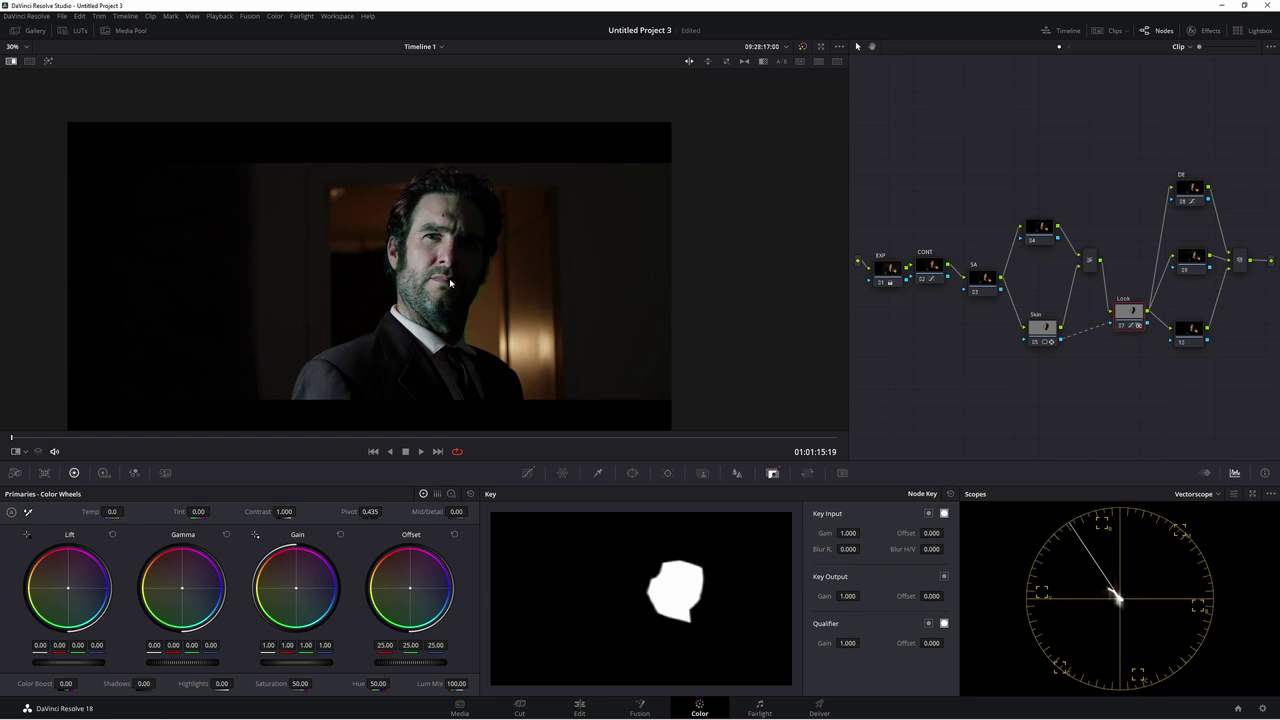
pyautogui.moveTo(1128, 315); pyautogui.dragTo(1129, 316)
pyautogui.click(928, 515)
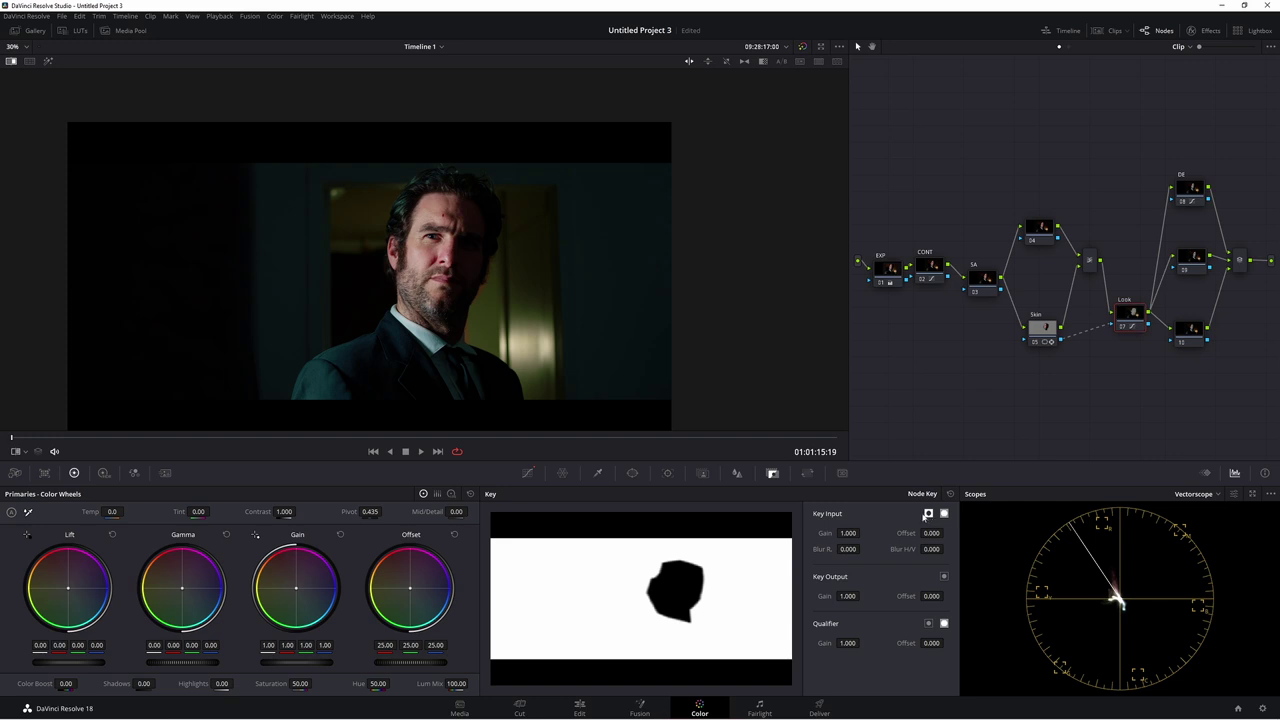
pyautogui.moveTo(1049, 340); pyautogui.dragTo(1049, 347)
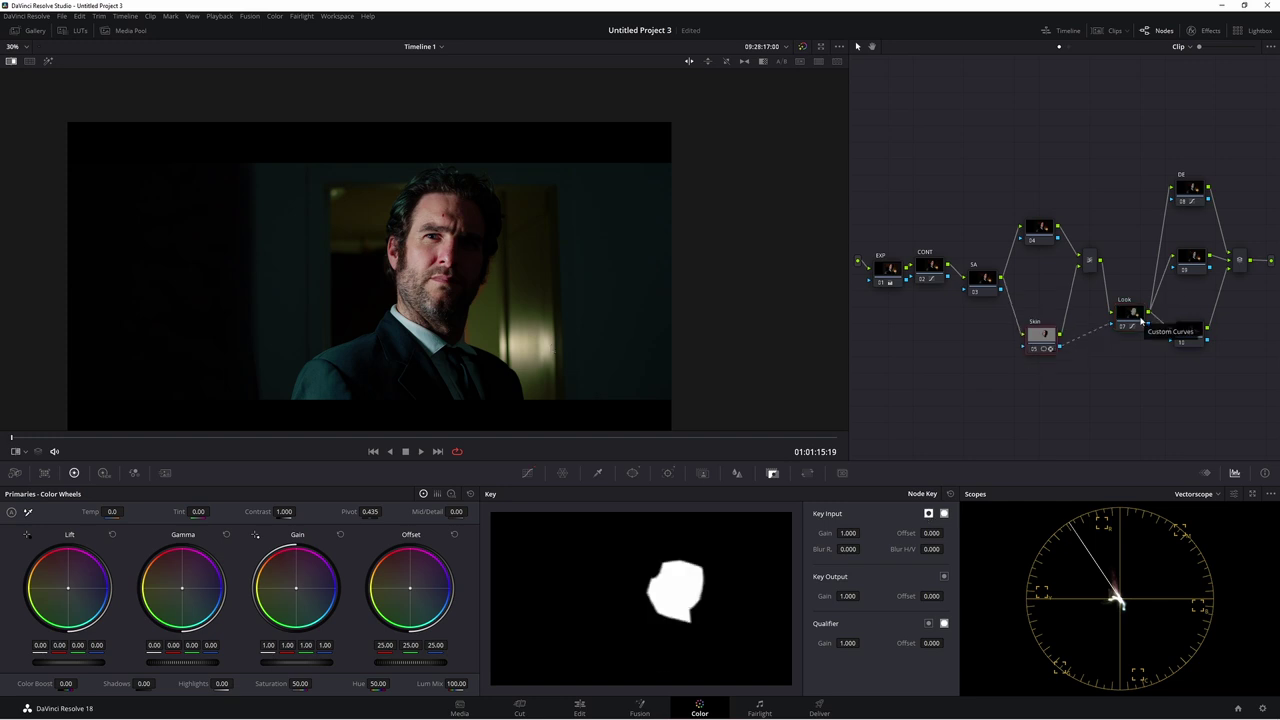
pyautogui.moveTo(1136, 320); pyautogui.dragTo(1136, 323)
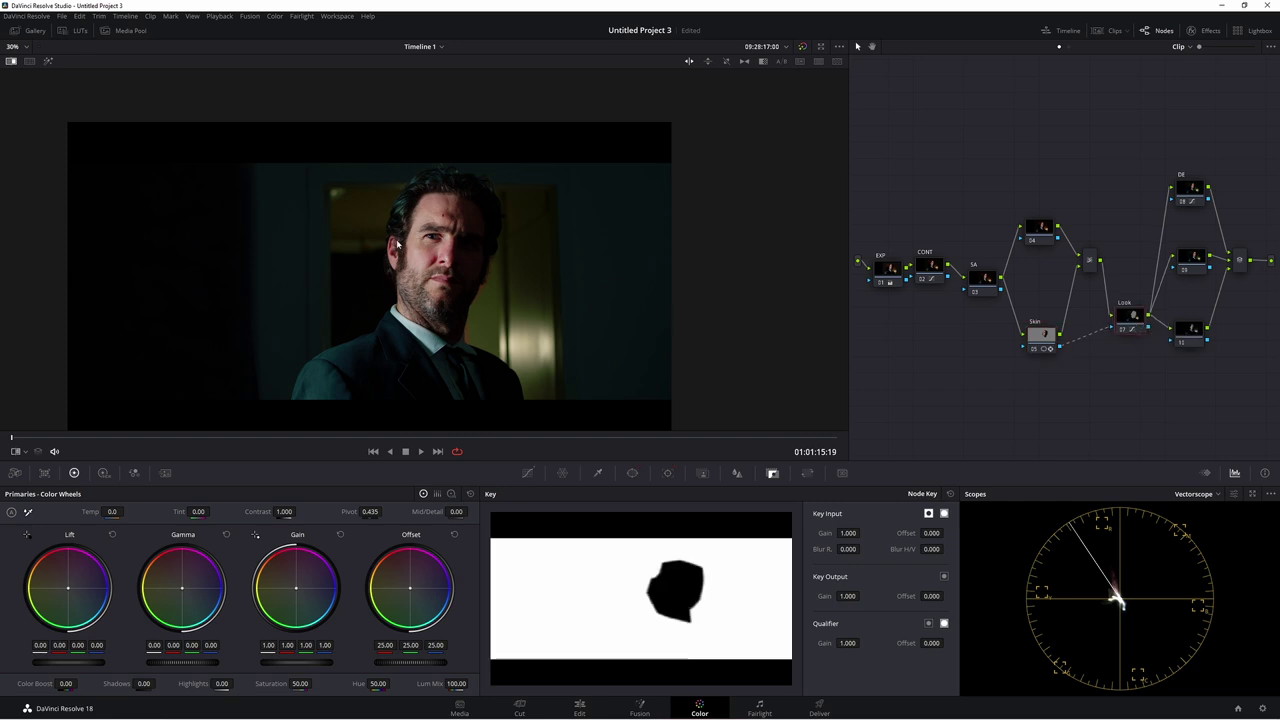
# Step: Tighten the Skin node's face window by moving the points beside the jaw, forehead, ear and cheek inward
pyautogui.click(1052, 347)
pyautogui.scroll(2, 520, 347)
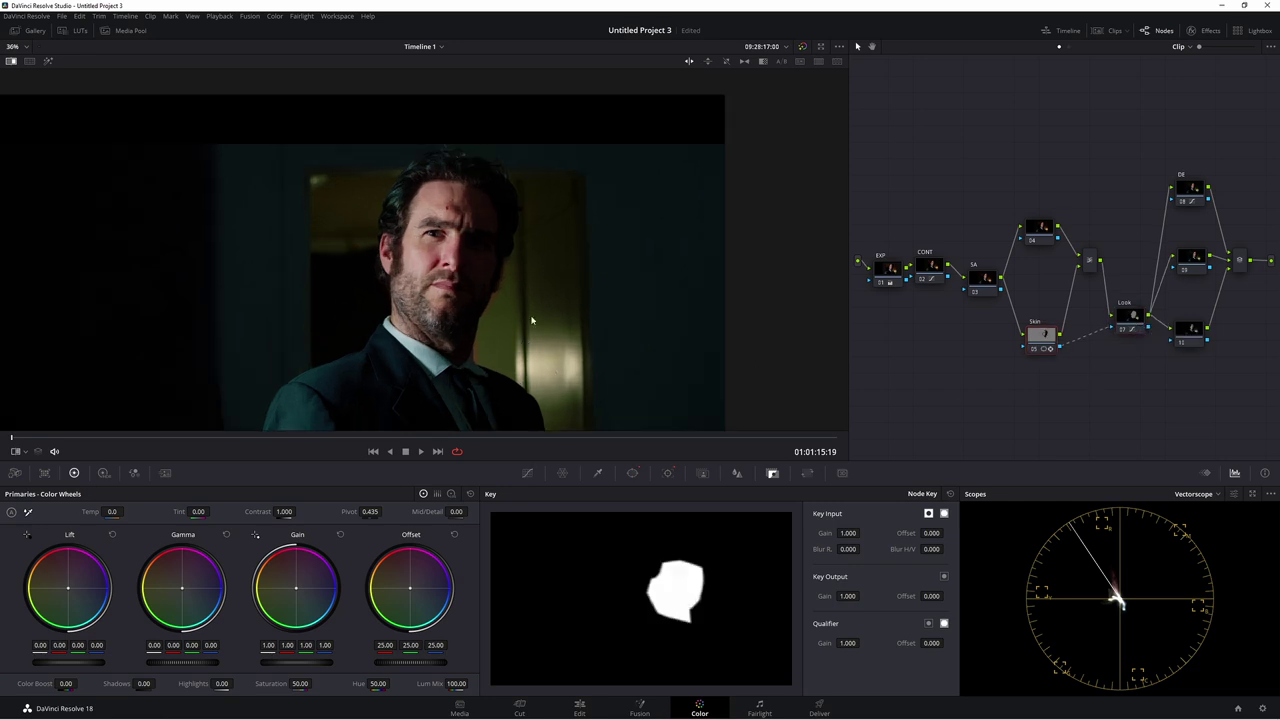
pyautogui.click(634, 474)
pyautogui.moveTo(554, 386); pyautogui.dragTo(680, 387)
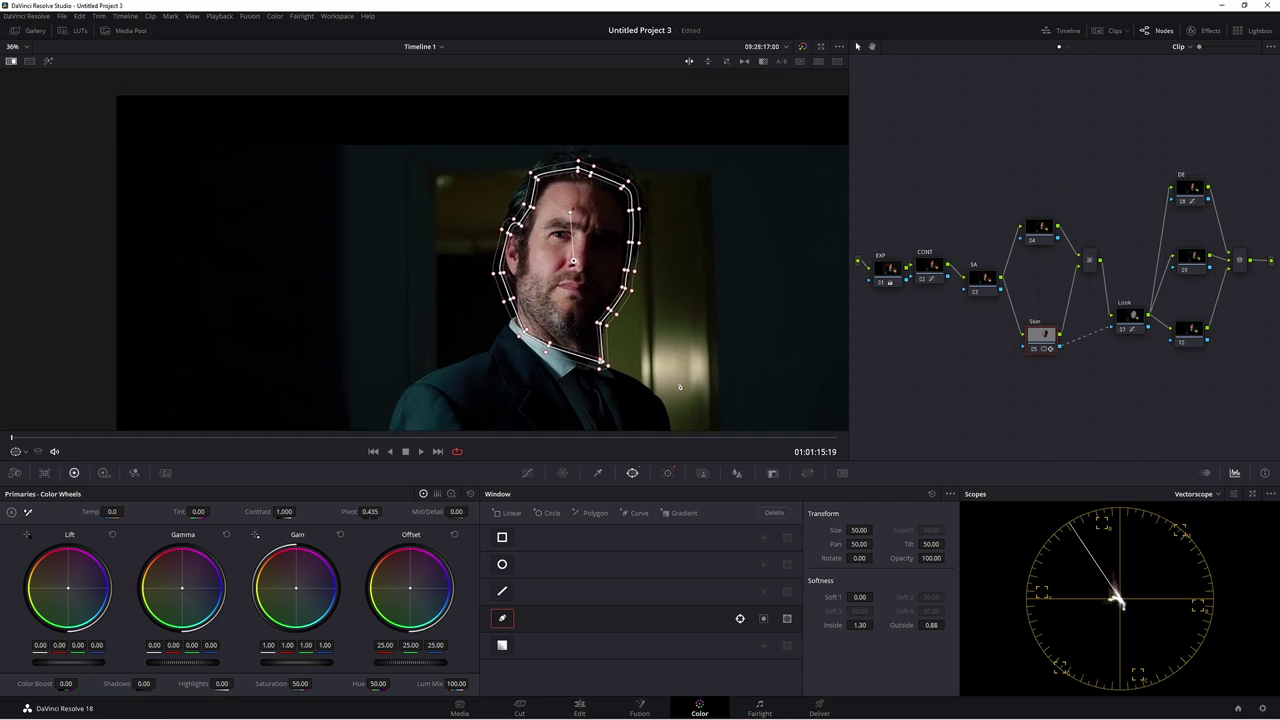
pyautogui.scroll(1, 679, 387)
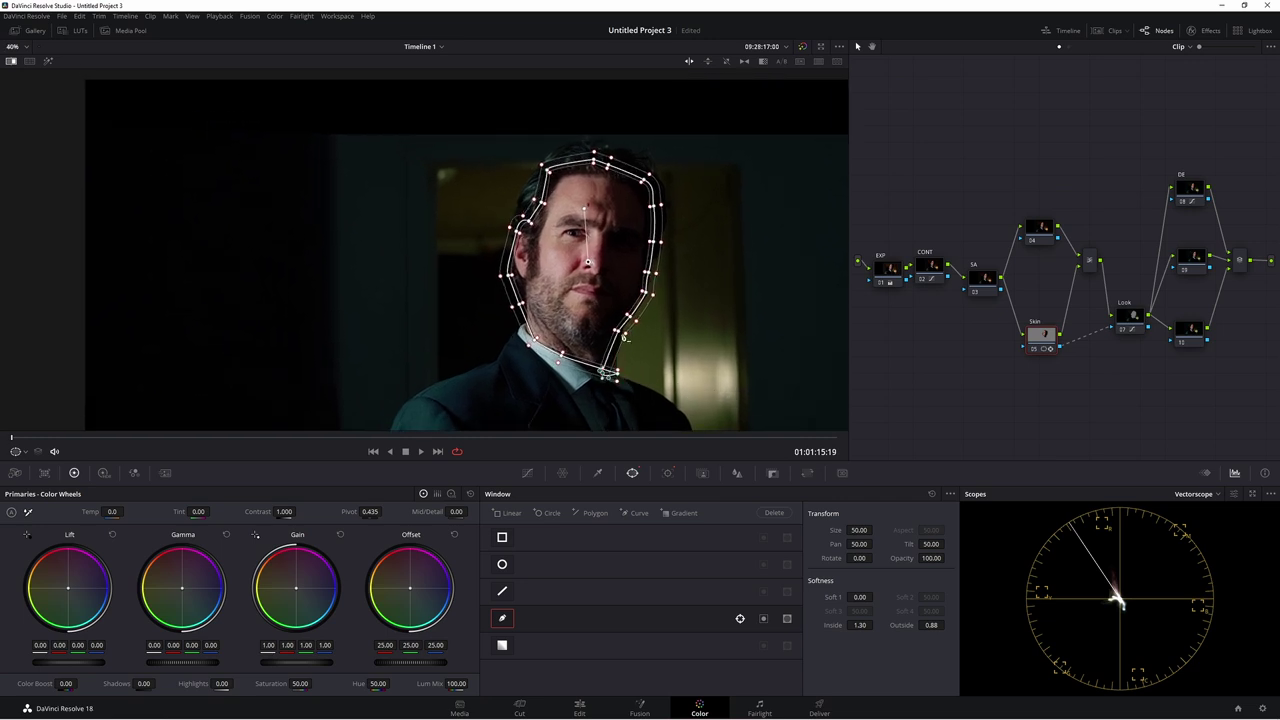
pyautogui.moveTo(624, 337); pyautogui.dragTo(642, 270)
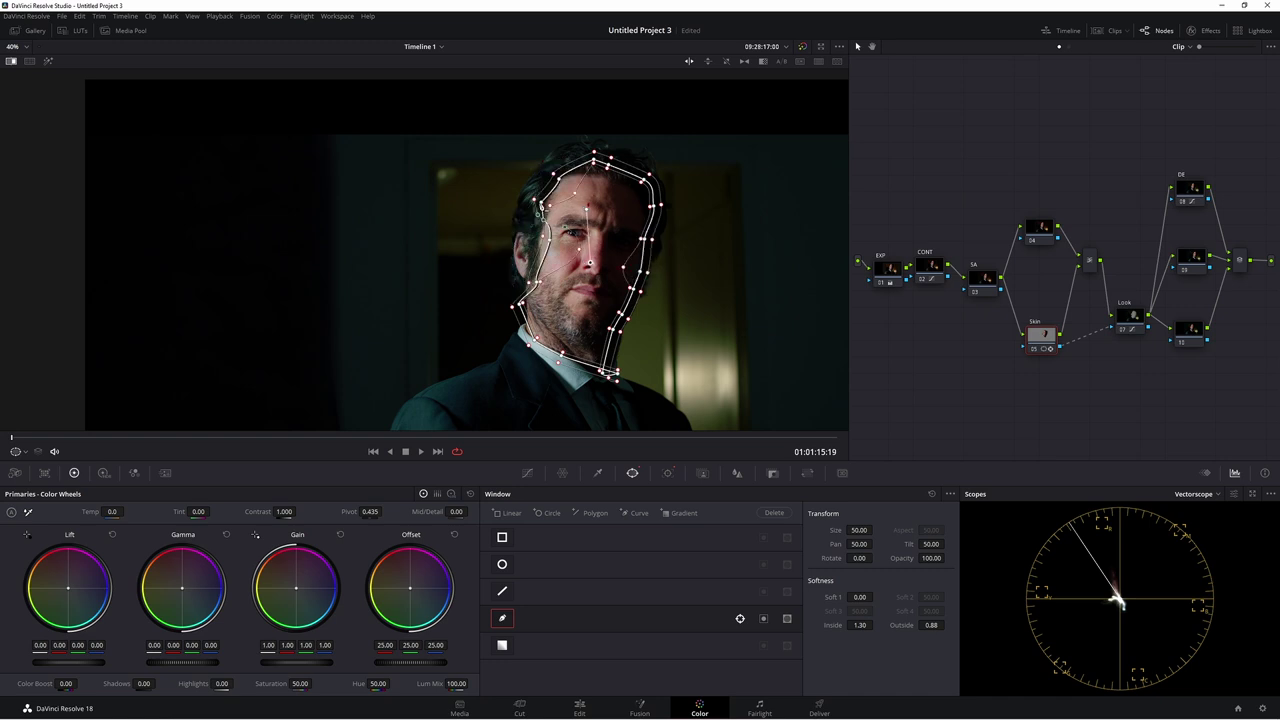
pyautogui.moveTo(543, 203); pyautogui.dragTo(552, 206)
pyautogui.moveTo(519, 306); pyautogui.dragTo(530, 309)
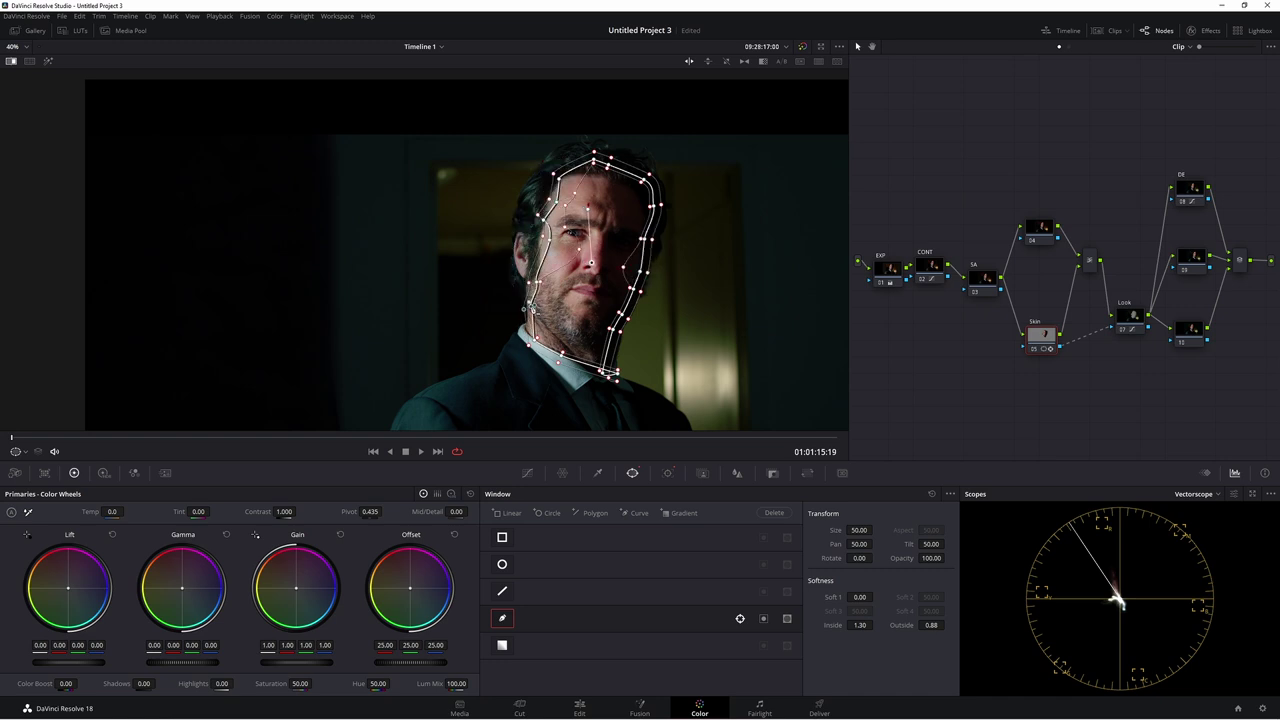
# Step: With the highlight view on, qualify the lit facial skin and refine it with clean white 29.3, blur radius 9.6 and luminance low 56.3
pyautogui.click(598, 473)
pyautogui.scroll(2, 589, 331)
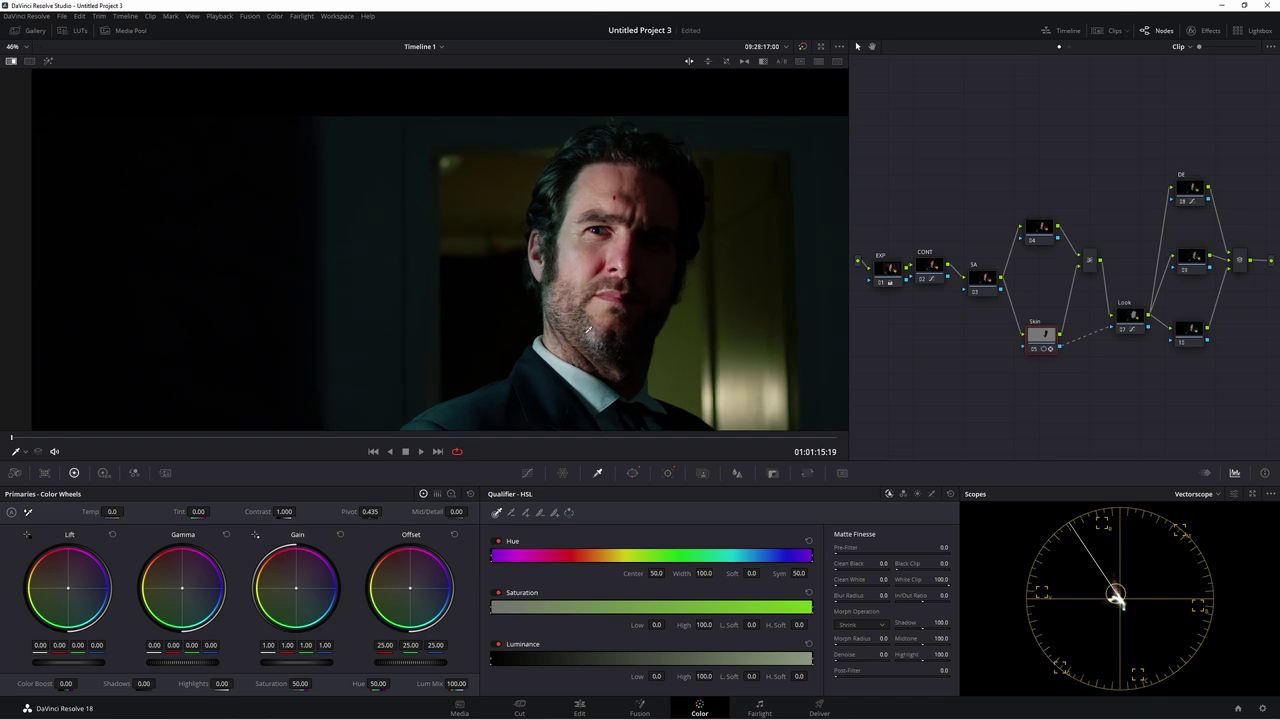
pyautogui.hotkey('shift', 'h')
pyautogui.scroll(2, 589, 331)
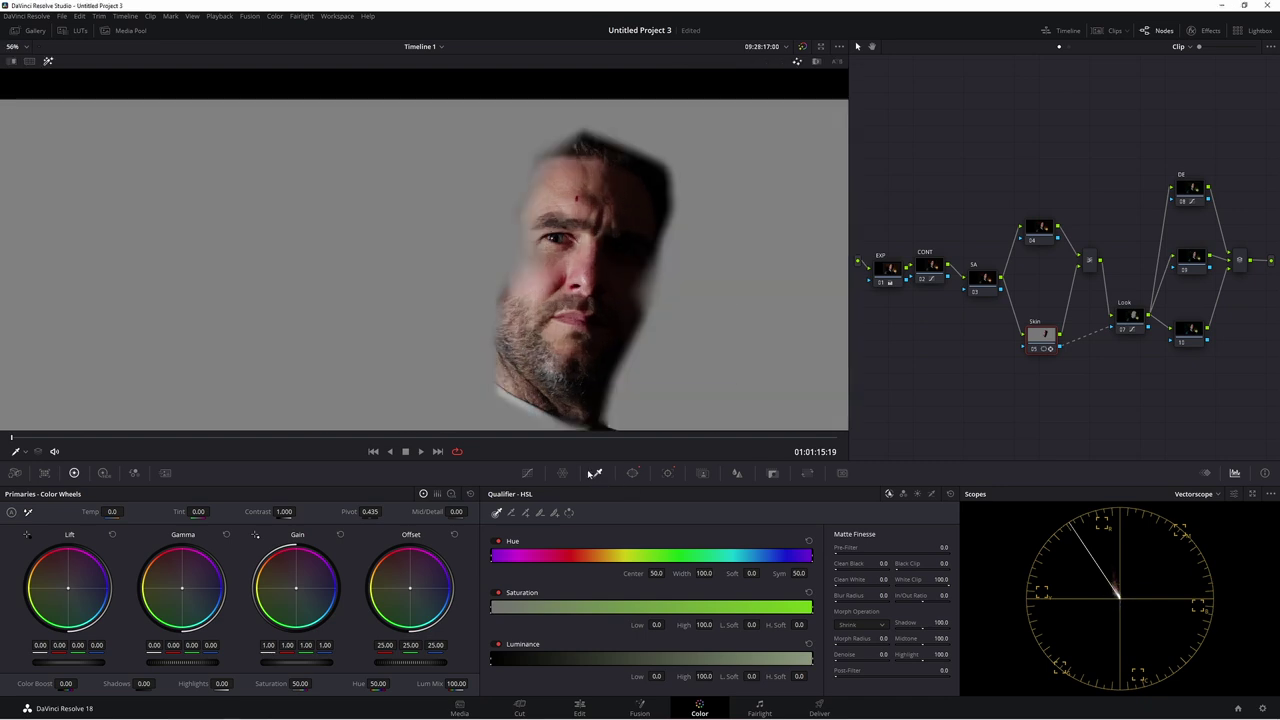
pyautogui.click(549, 264)
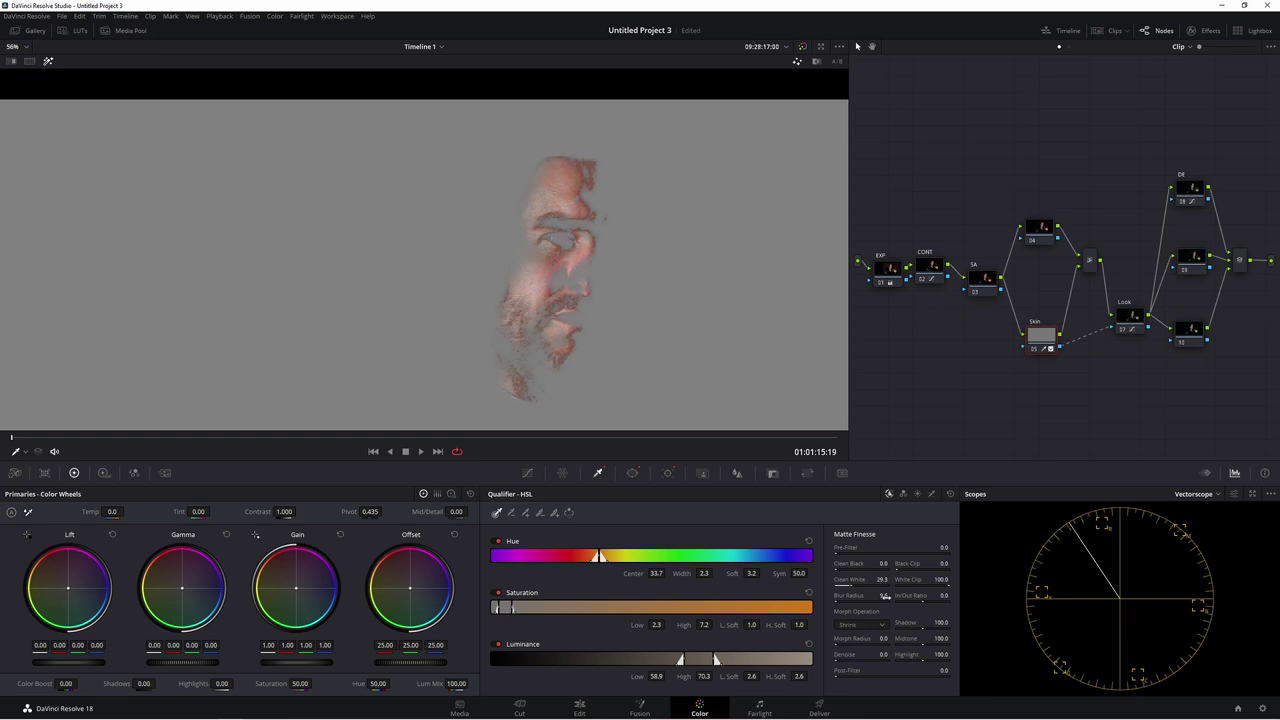
pyautogui.moveTo(882, 563); pyautogui.dragTo(842, 563)
pyautogui.moveTo(656, 676); pyautogui.dragTo(674, 676)
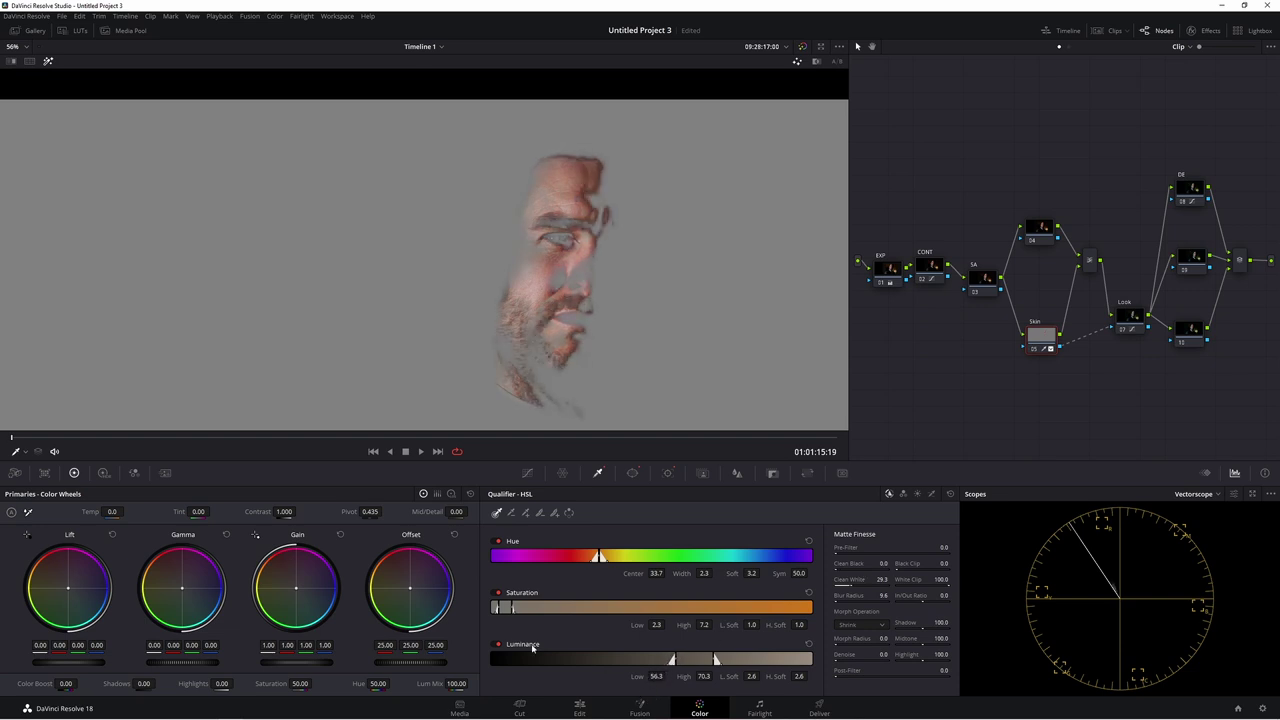
# Step: Set the Skin qualifier's saturation low to 1.5, luminance low to 56.4 and luminance low softness to 17.4
pyautogui.moveTo(656, 624); pyautogui.dragTo(668, 624)
pyautogui.moveTo(655, 677); pyautogui.dragTo(656, 677)
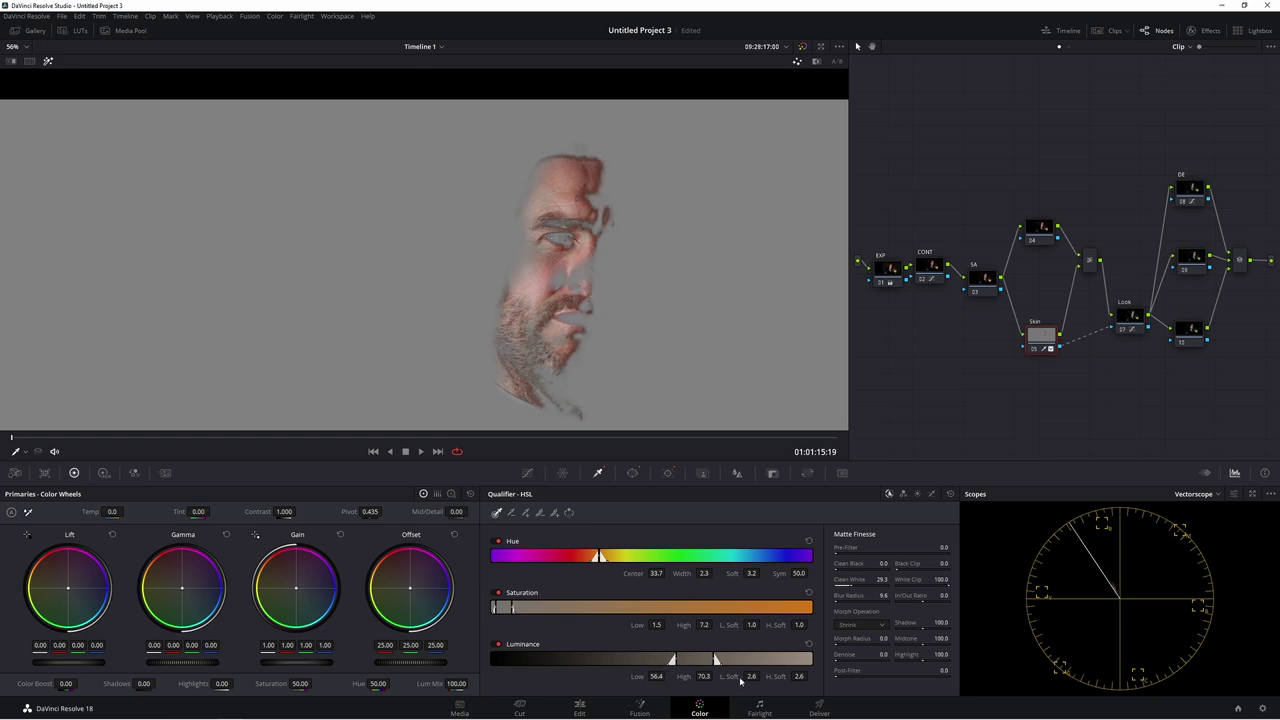
pyautogui.moveTo(751, 676); pyautogui.dragTo(755, 676)
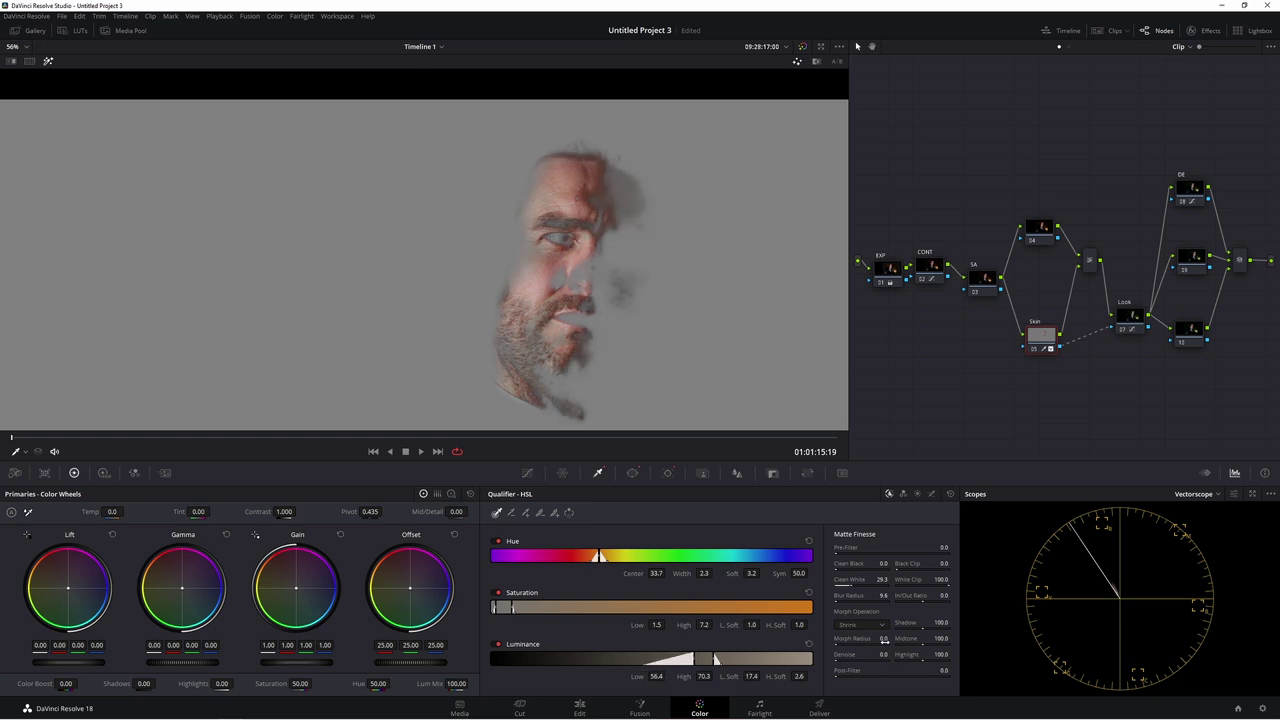
# Step: Refine the skin matte with morph radius 15.8, blur radius 25.2, clean black 4.3 and clean white 76.7, then turn off the highlight view
pyautogui.moveTo(885, 641); pyautogui.dragTo(966, 641)
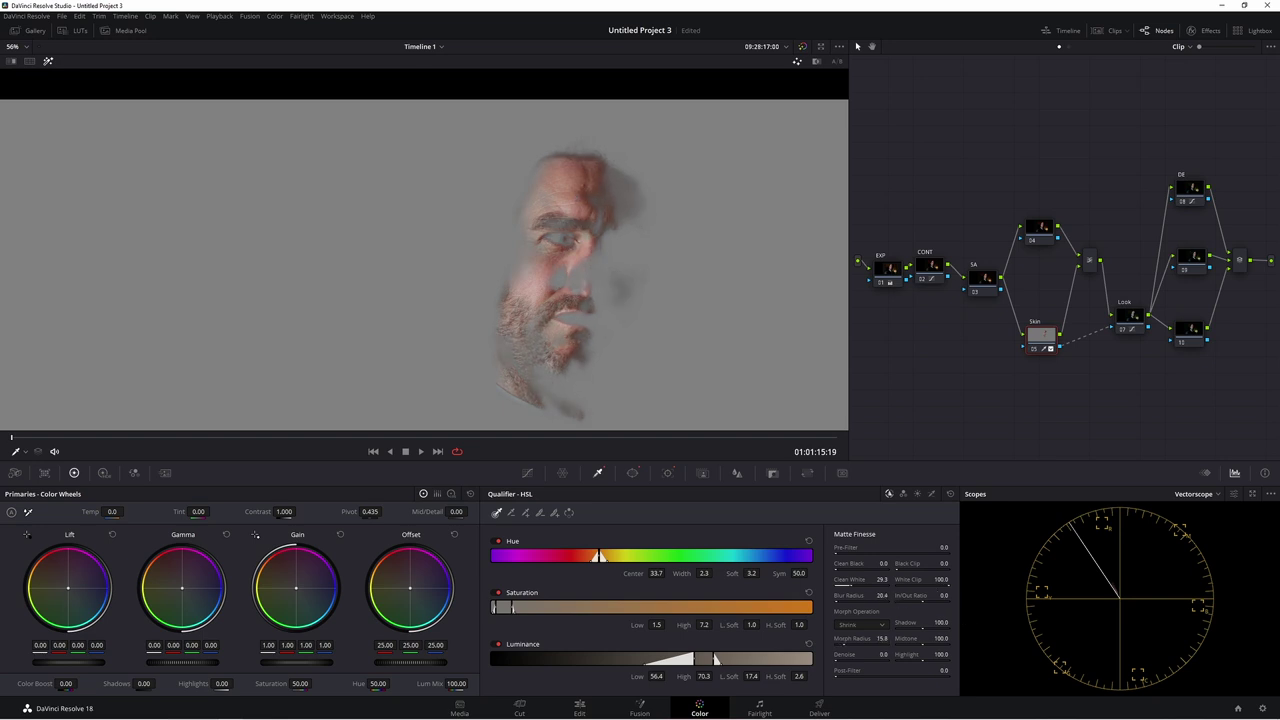
pyautogui.moveTo(882, 563); pyautogui.dragTo(892, 563)
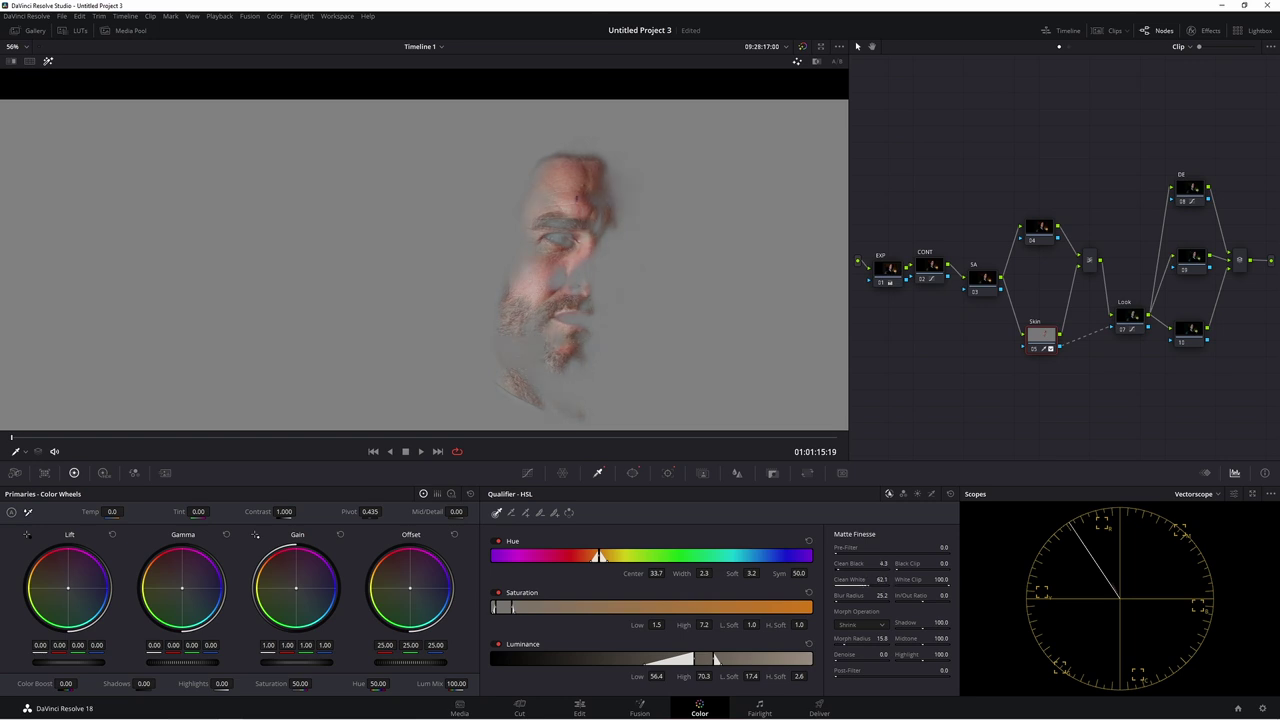
pyautogui.hotkey('shift', 'h')
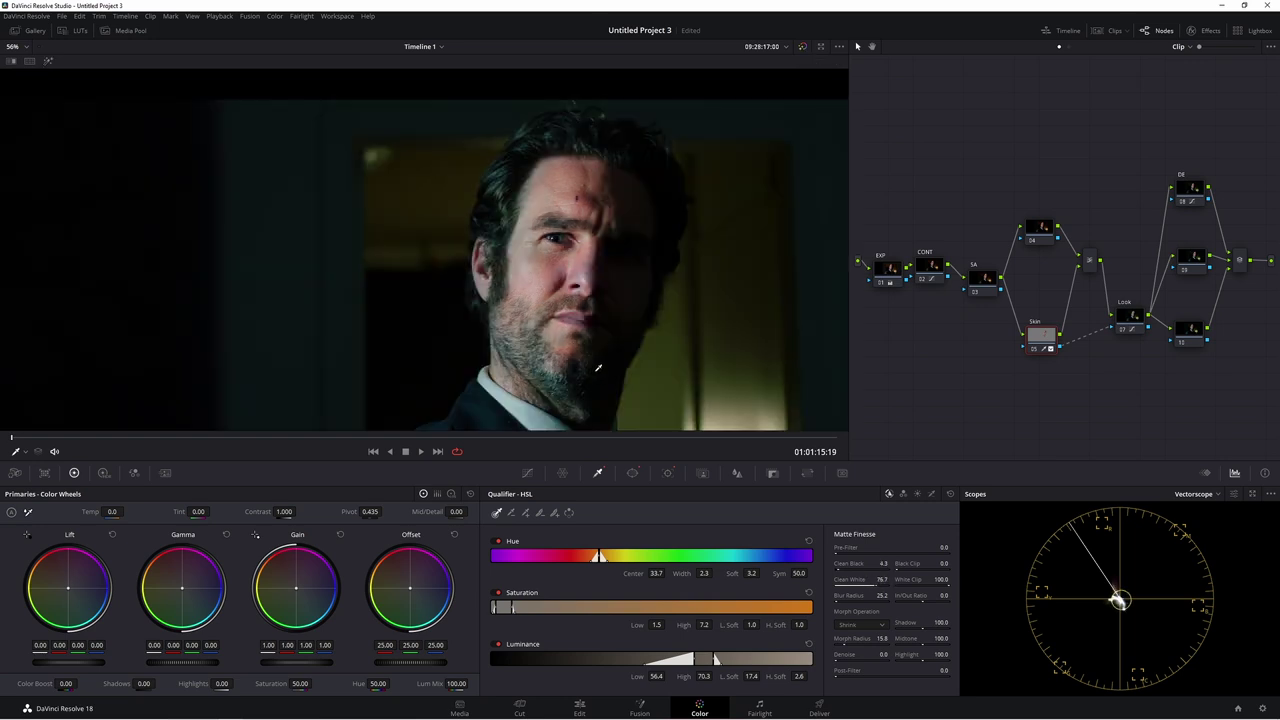
# Step: With the highlight view on, add softness to the qualifier from the skin beside the nose, giving hue softness 8.0, and return to the normal view
pyautogui.scroll(4, 601, 370)
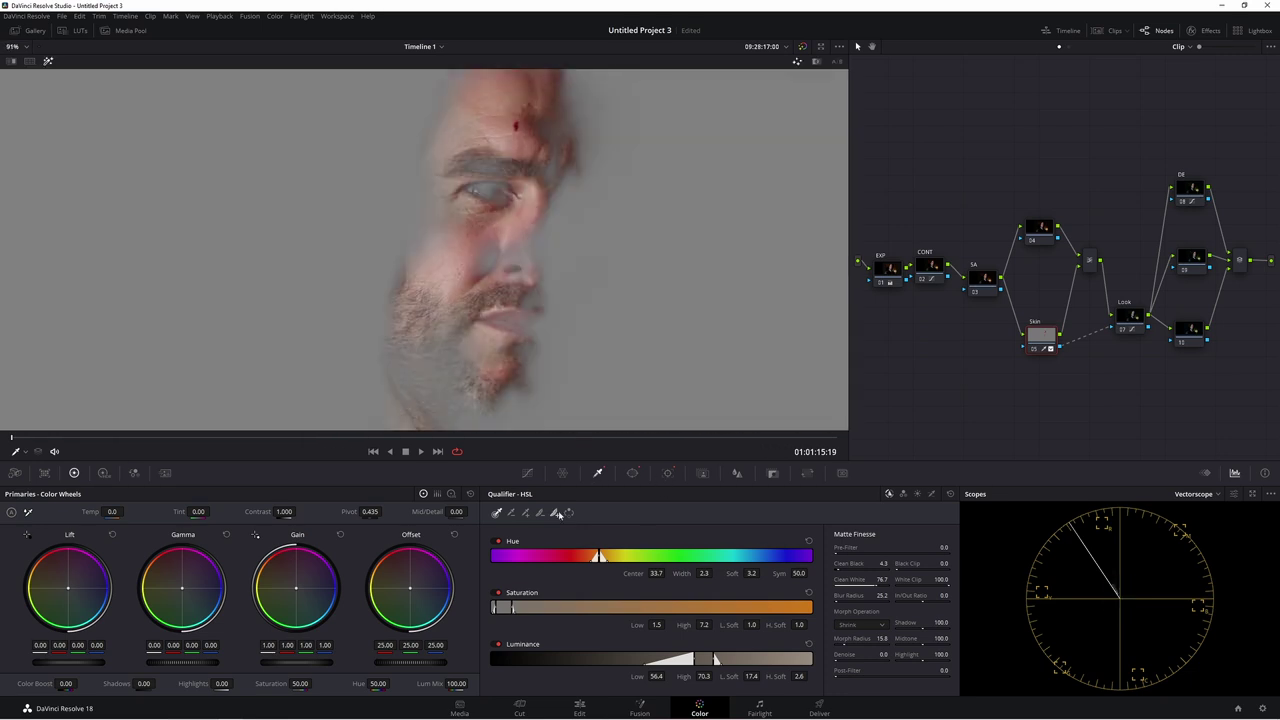
pyautogui.click(555, 512)
pyautogui.click(529, 241)
pyautogui.hotkey('shift', 'h')
pyautogui.scroll(-3, 622, 334)
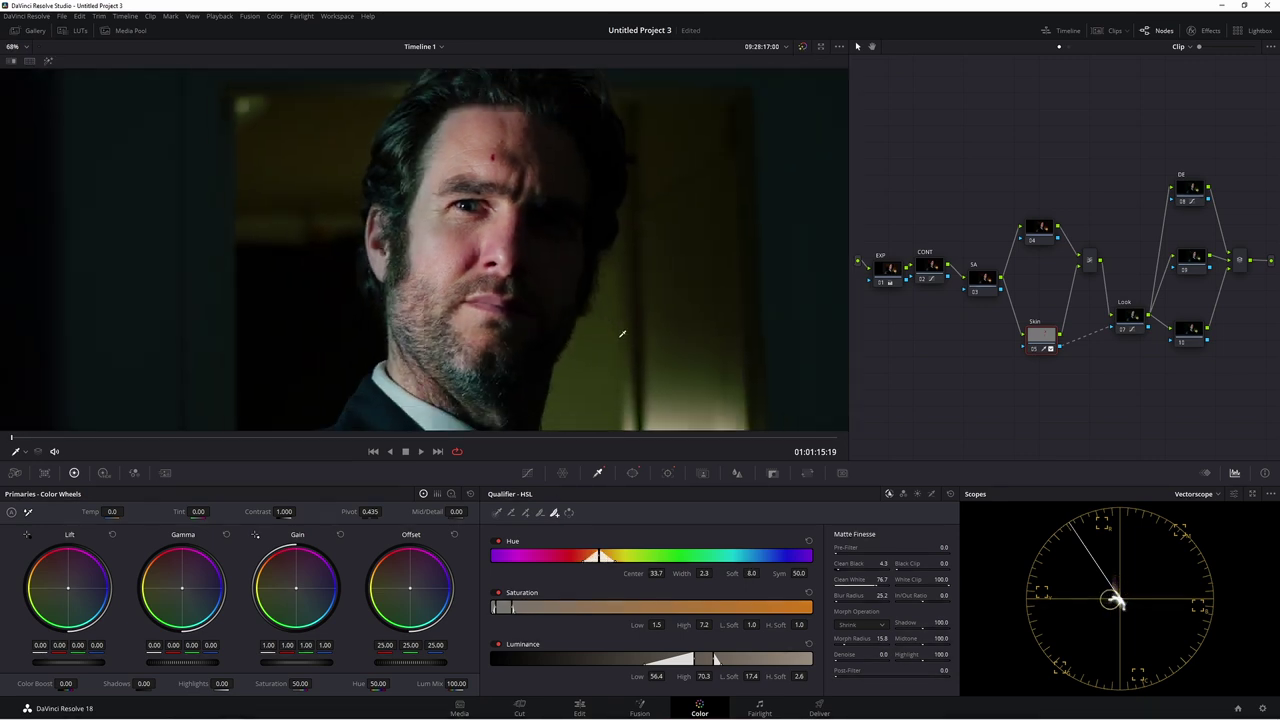
# Step: Wipe the reference still against the clip and place the split between the two faces to compare their skin
pyautogui.scroll(-1, 622, 334)
pyautogui.moveTo(611, 326); pyautogui.dragTo(746, 340)
pyautogui.click(632, 473)
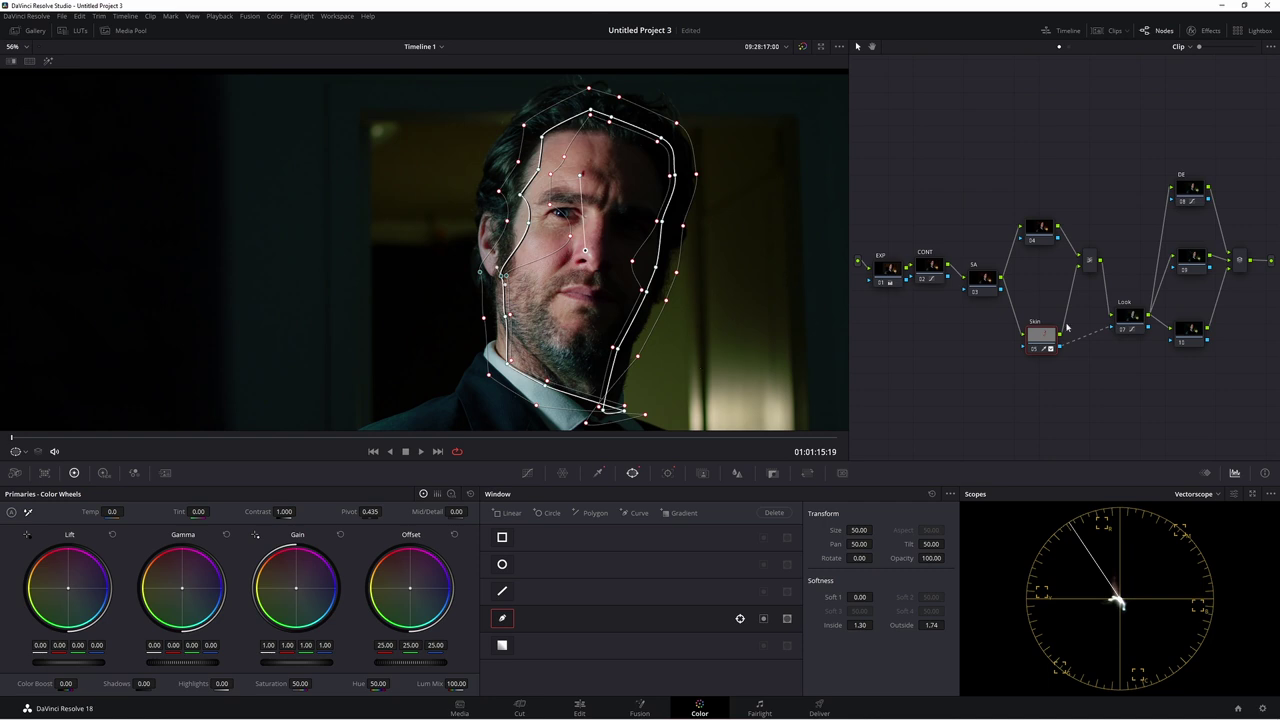
pyautogui.click(15, 451)
pyautogui.click(52, 513)
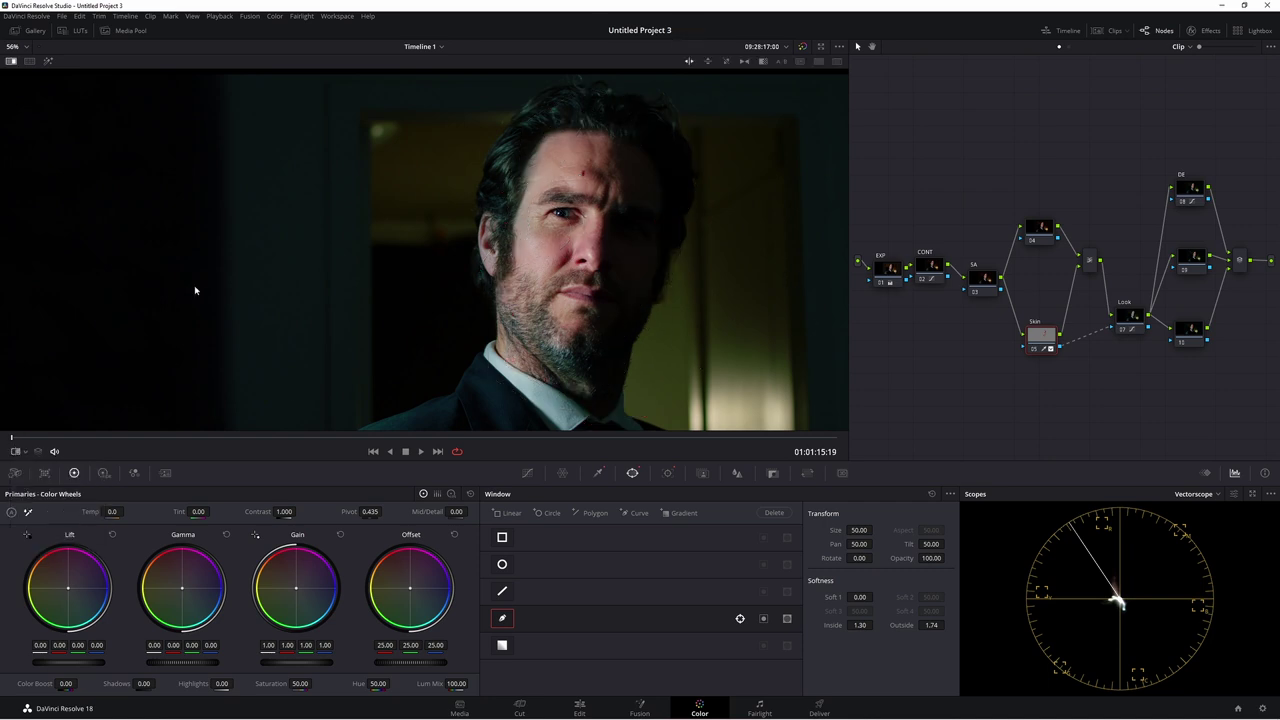
pyautogui.moveTo(462, 297); pyautogui.dragTo(955, 306)
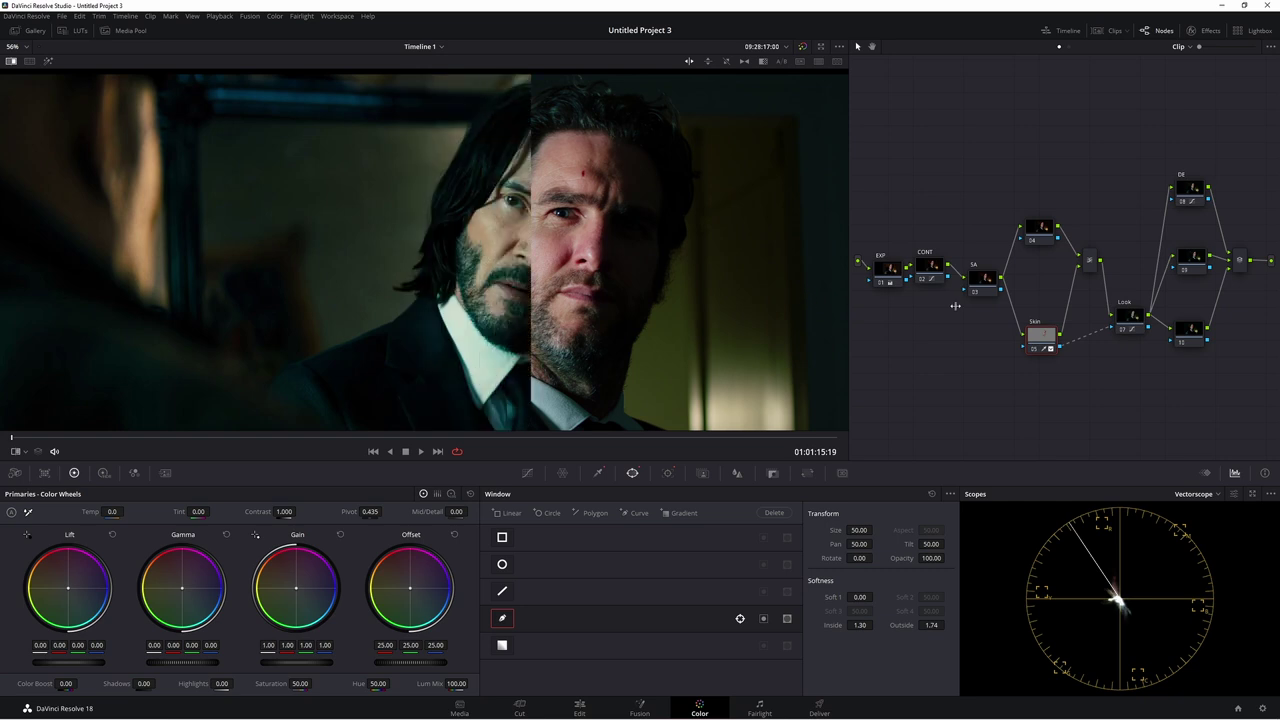
pyautogui.moveTo(466, 320)
pyautogui.mouseDown()
pyautogui.moveTo(540, 320)
pyautogui.moveTo(490, 318)
pyautogui.mouseUp()
pyautogui.scroll(4, 410, 296)
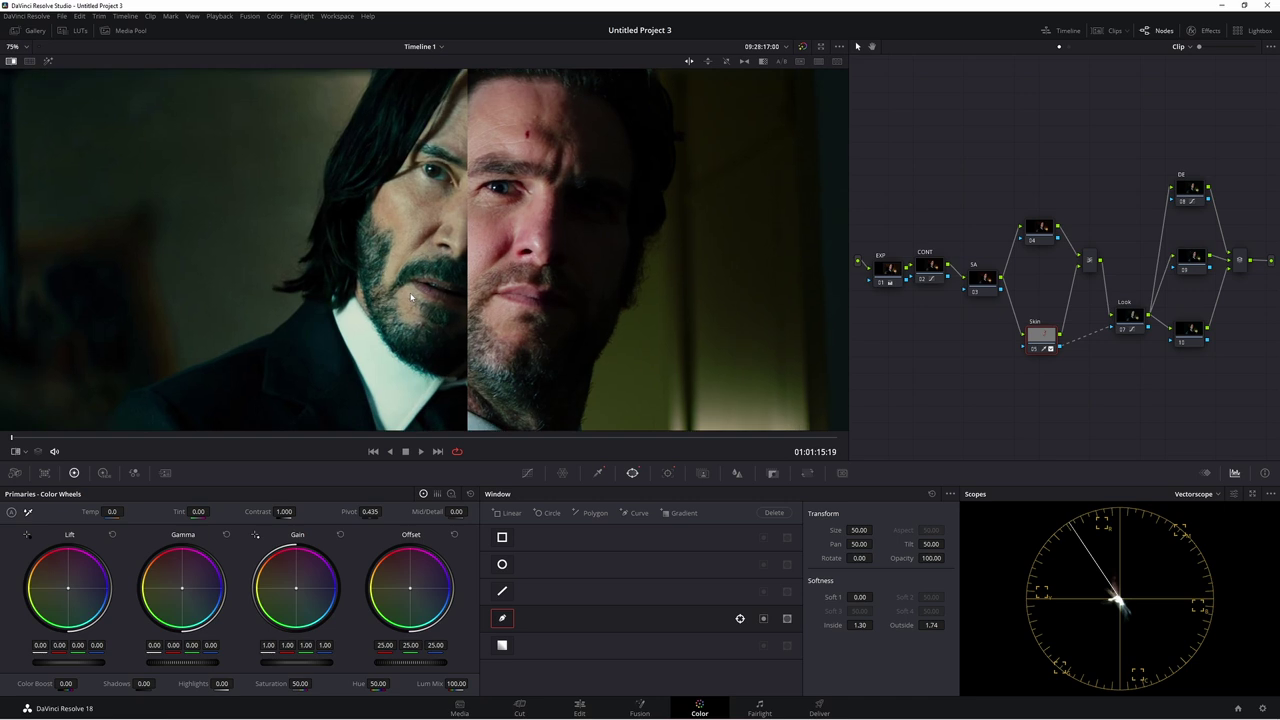
# Step: Shift the Skin node's offset towards green to red 15.49, green 26.91 and blue 18.81, matching the reference face
pyautogui.moveTo(410, 588); pyautogui.dragTo(409, 592)
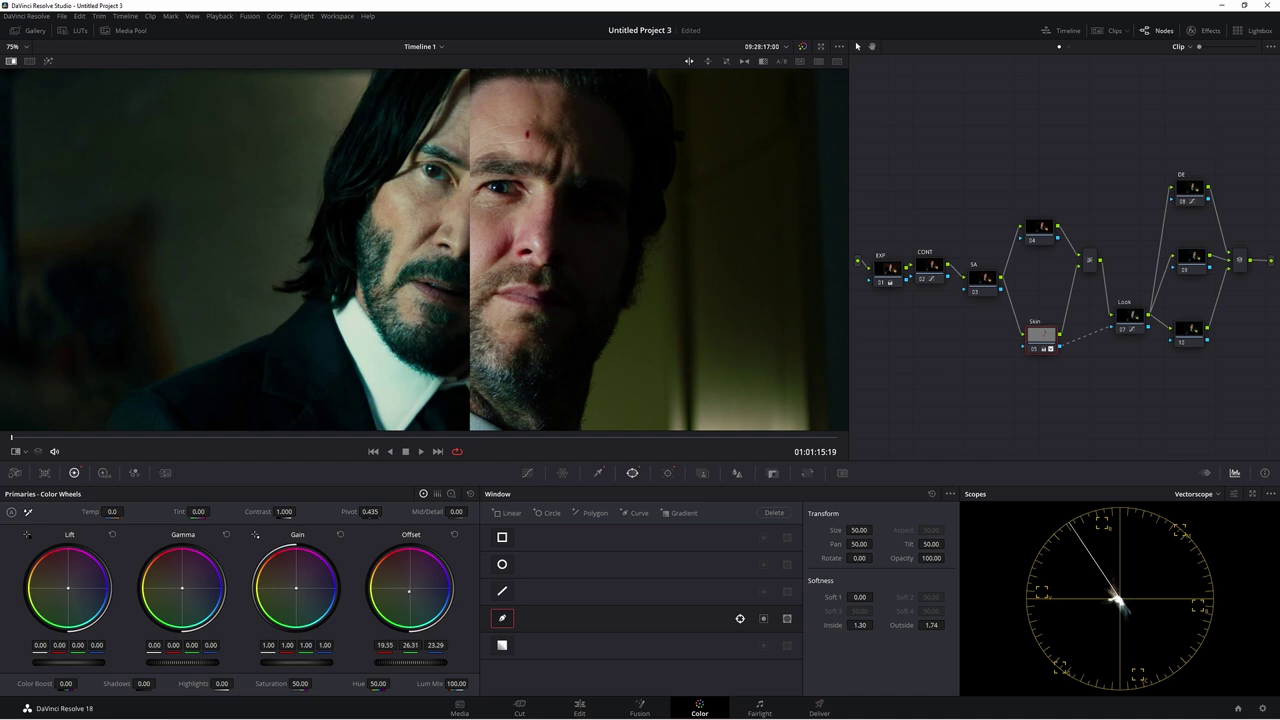
pyautogui.moveTo(409, 592); pyautogui.dragTo(409, 593)
pyautogui.scroll(-3, 455, 387)
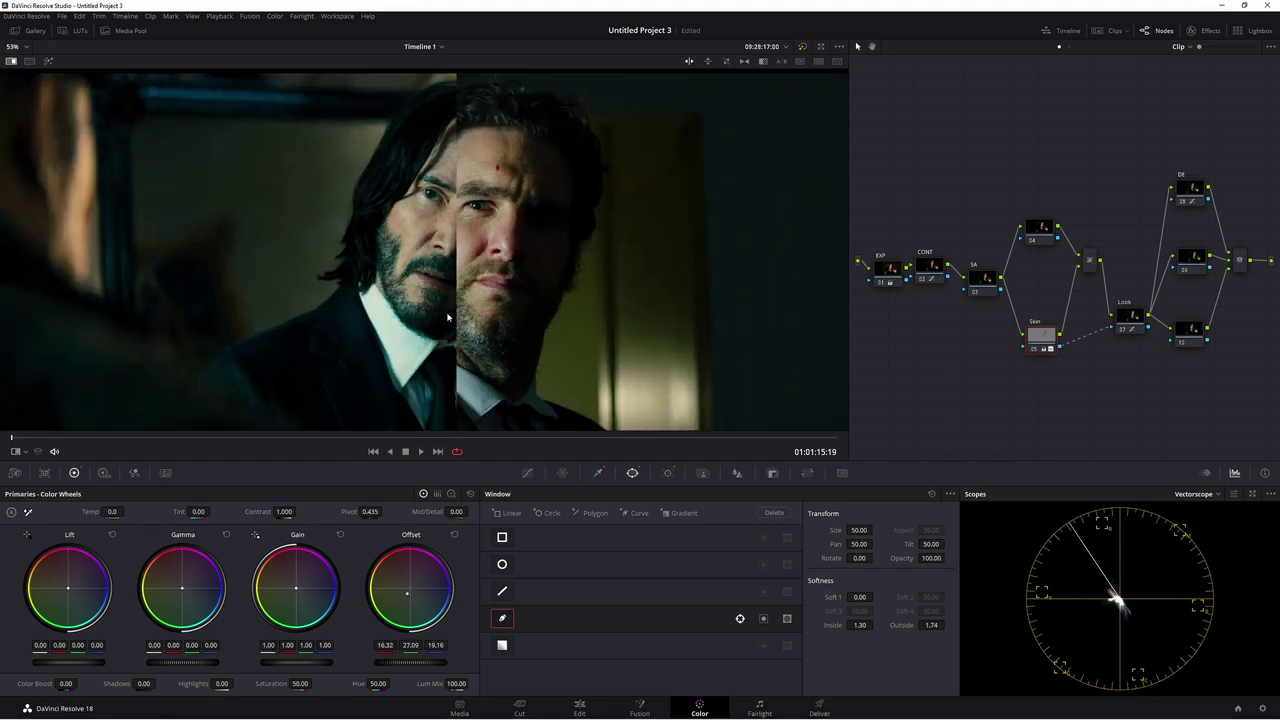
pyautogui.moveTo(382, 350)
pyautogui.mouseDown()
pyautogui.moveTo(494, 346)
pyautogui.moveTo(369, 349)
pyautogui.moveTo(378, 341)
pyautogui.mouseUp()
pyautogui.scroll(2, 396, 318)
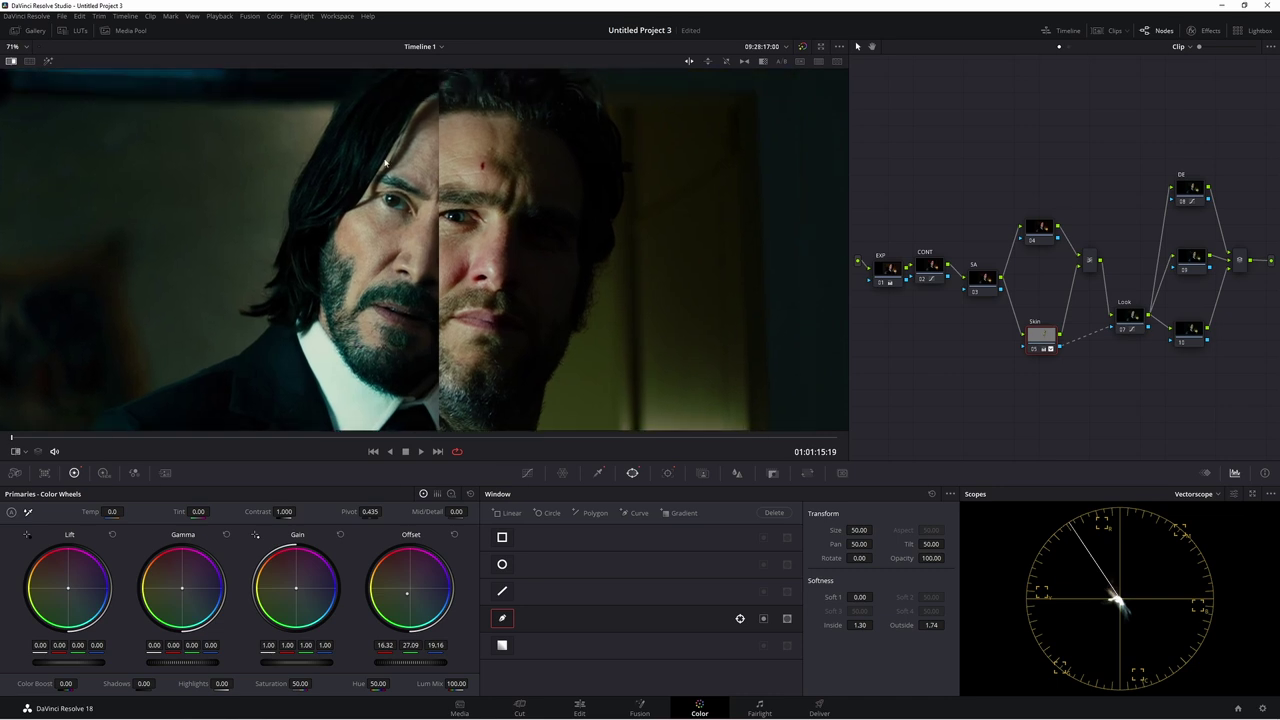
pyautogui.moveTo(434, 297); pyautogui.dragTo(437, 297)
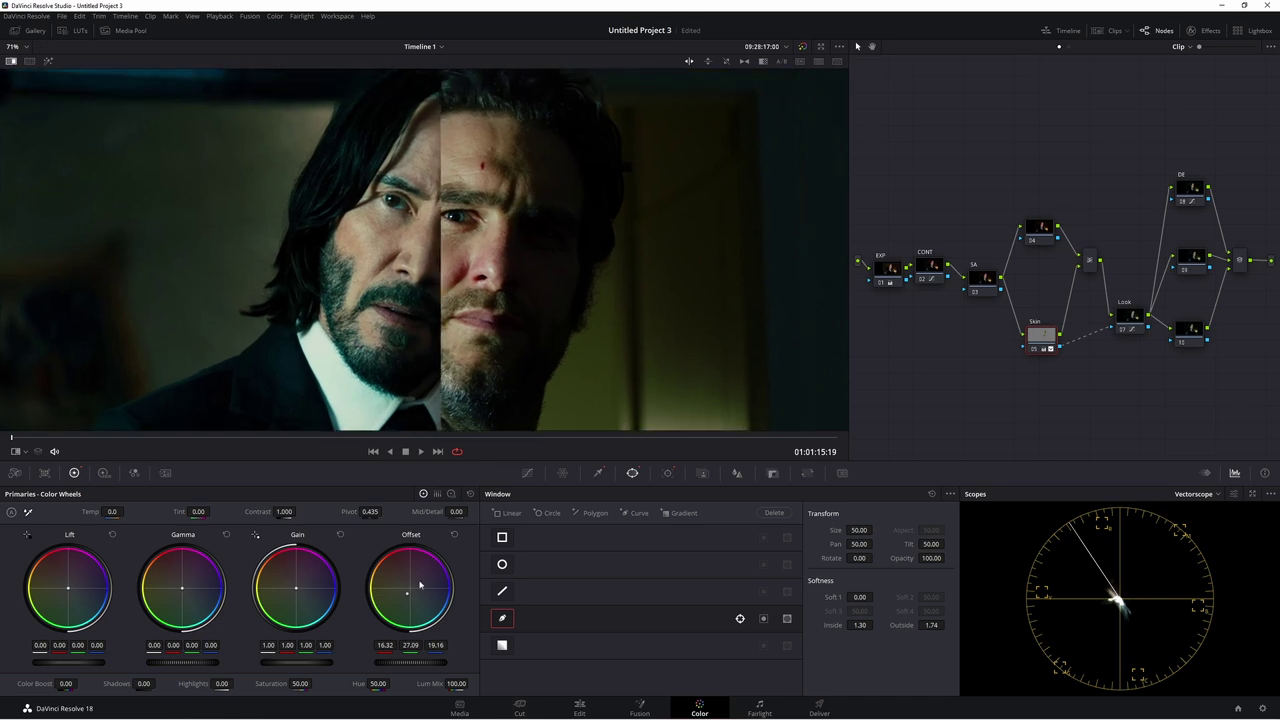
pyautogui.moveTo(407, 598); pyautogui.dragTo(406, 594)
pyautogui.scroll(-2, 410, 303)
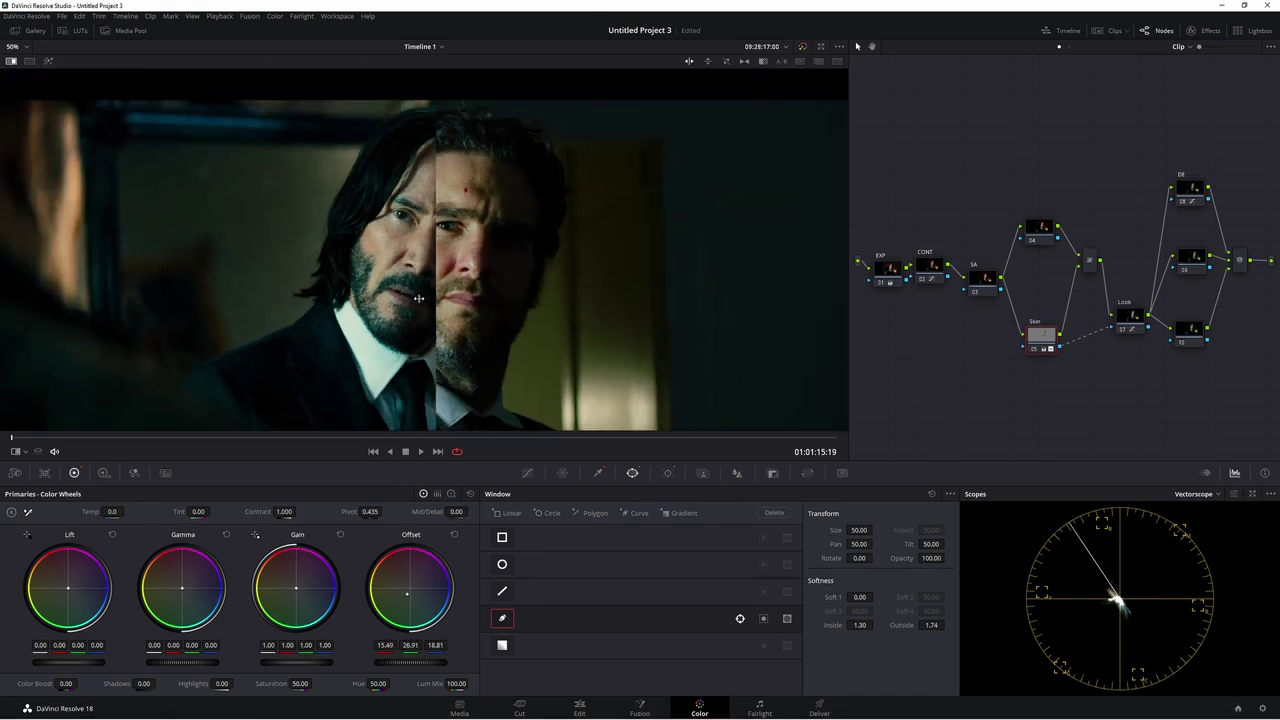
# Step: Raise the Skin node's gamma to 0.03 with blue at 0.05, checking the face against the reference in the wipe
pyautogui.scroll(1, 410, 304)
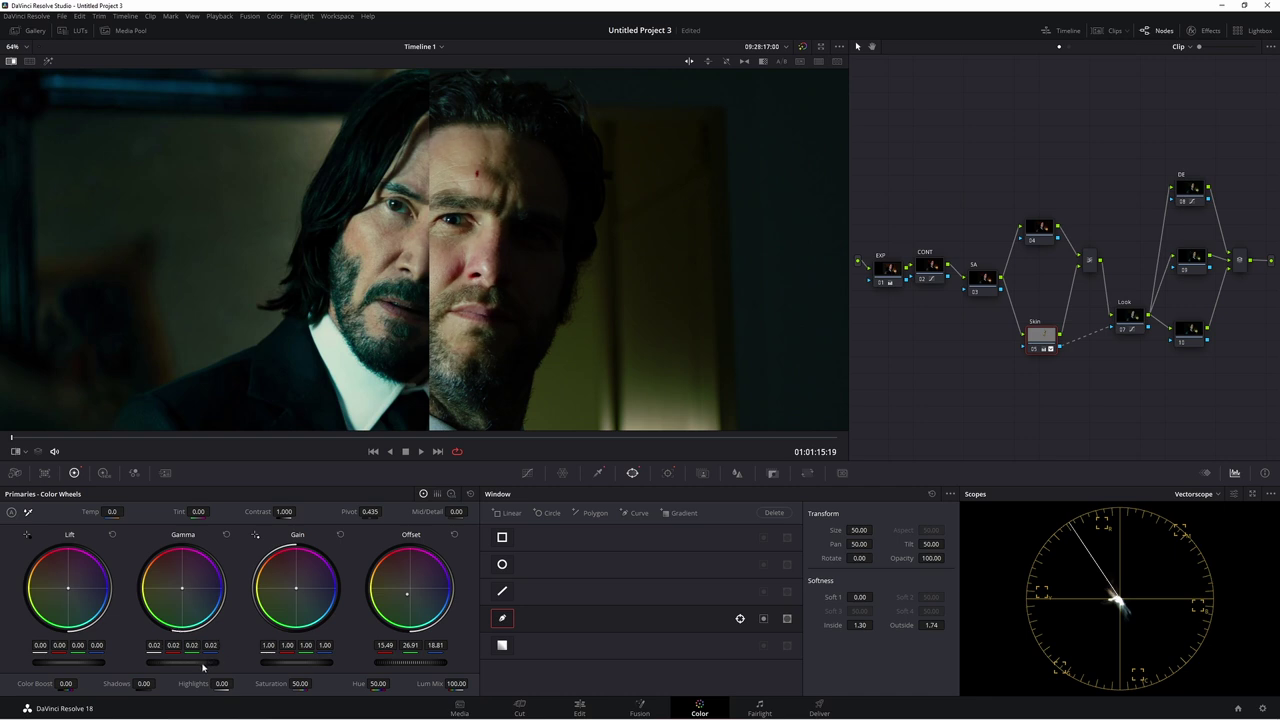
pyautogui.moveTo(370, 312); pyautogui.dragTo(100, 337)
pyautogui.scroll(-3, 452, 330)
pyautogui.scroll(-2, 339, 346)
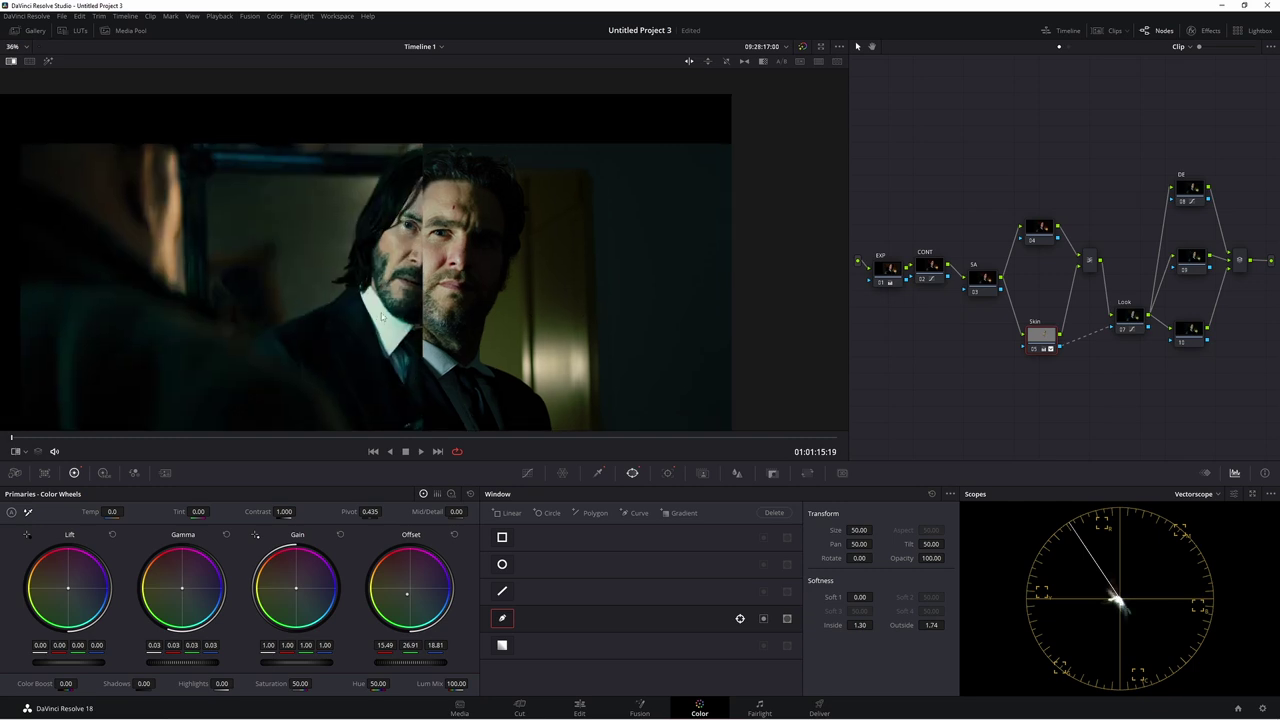
pyautogui.scroll(4, 387, 300)
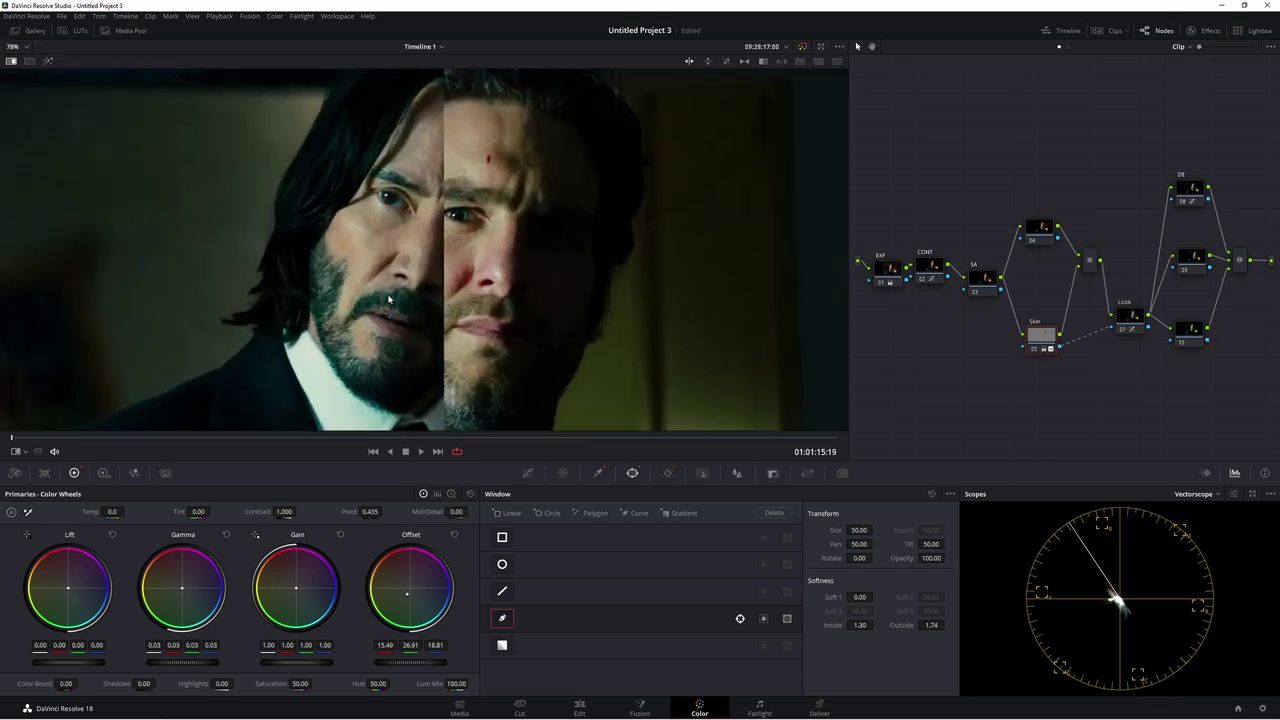
pyautogui.scroll(1, 387, 301)
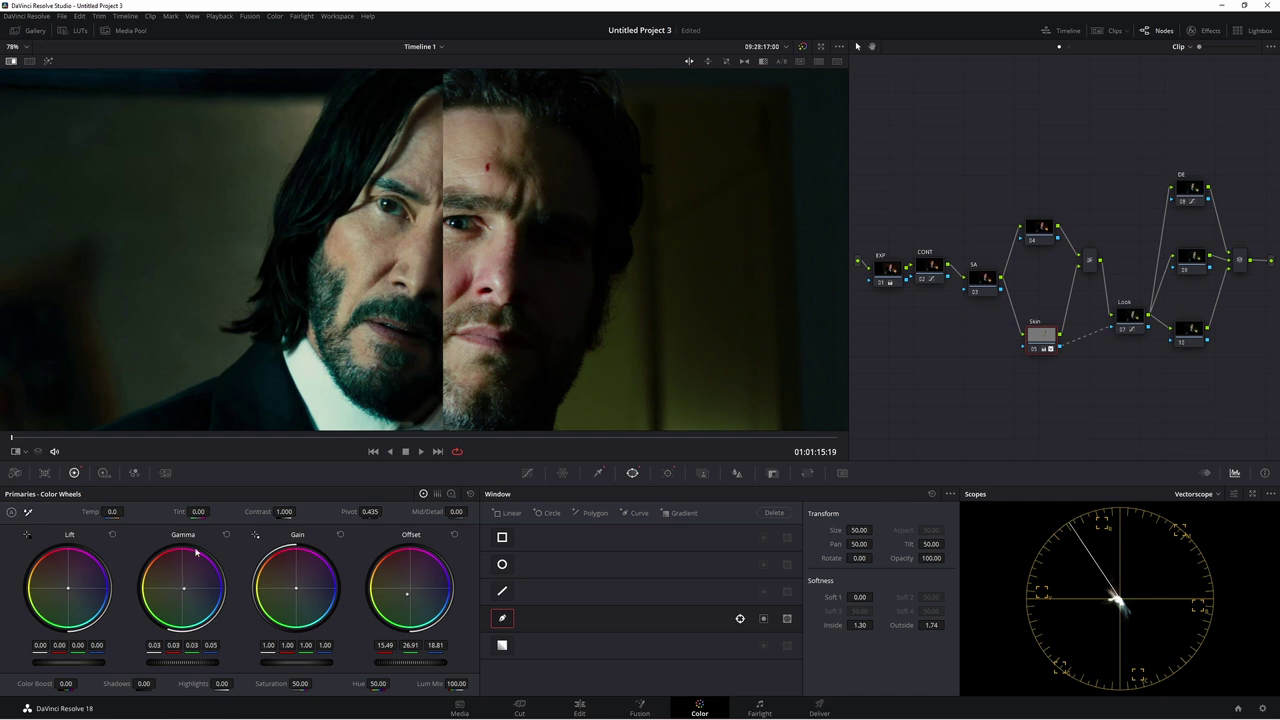
pyautogui.scroll(-2, 540, 286)
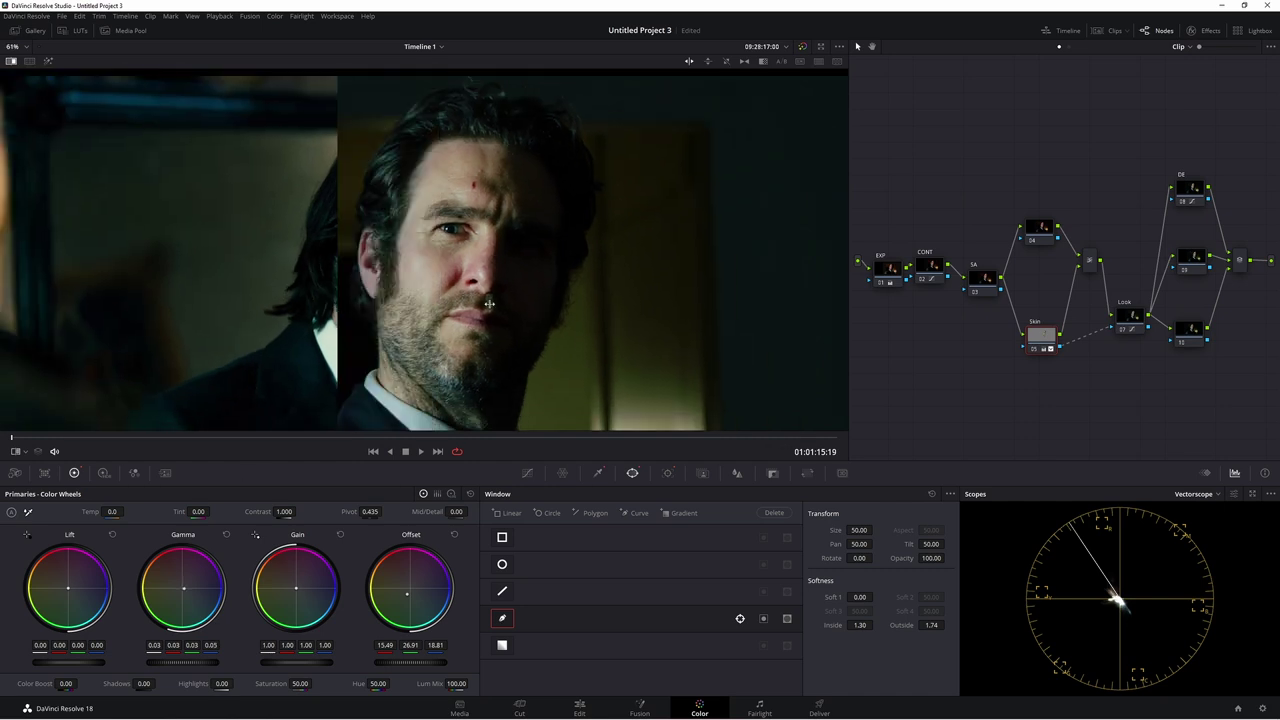
pyautogui.scroll(2, 426, 317)
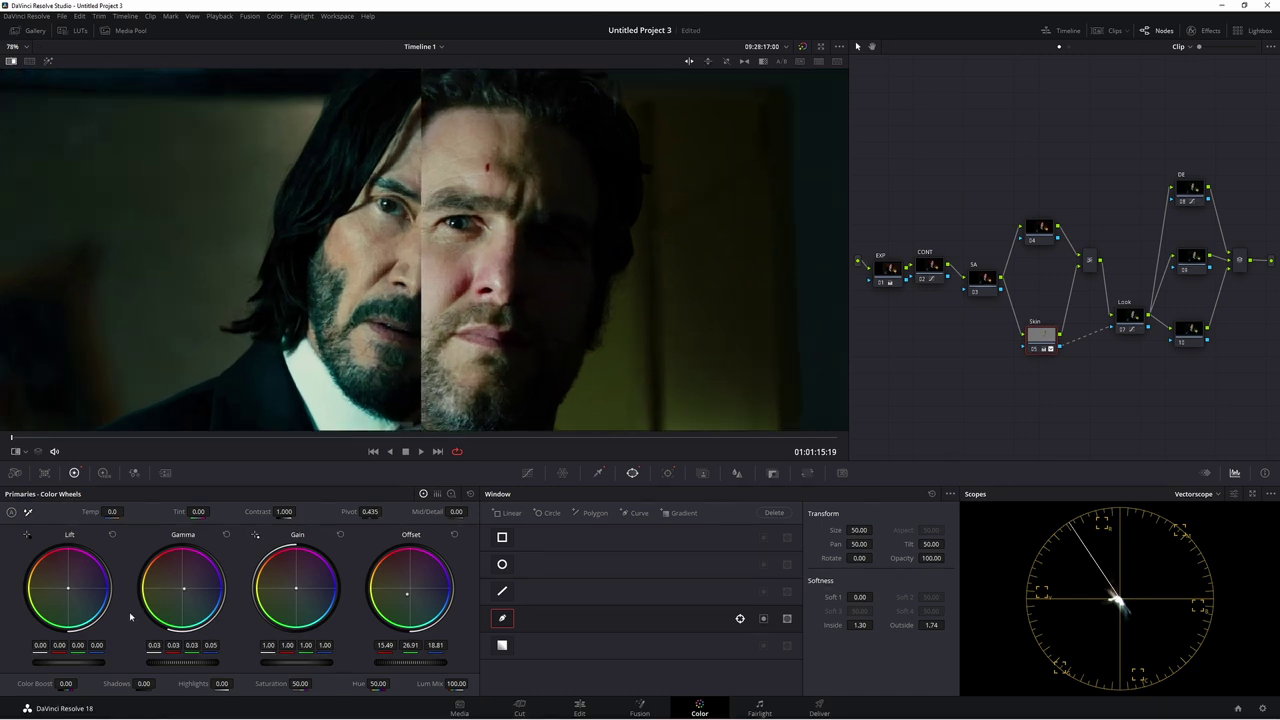
# Step: Using the log wheels on the Skin node, set the highlights to red -0.06, green 0.00 and blue 0.12
pyautogui.moveTo(68, 588); pyautogui.dragTo(67, 587)
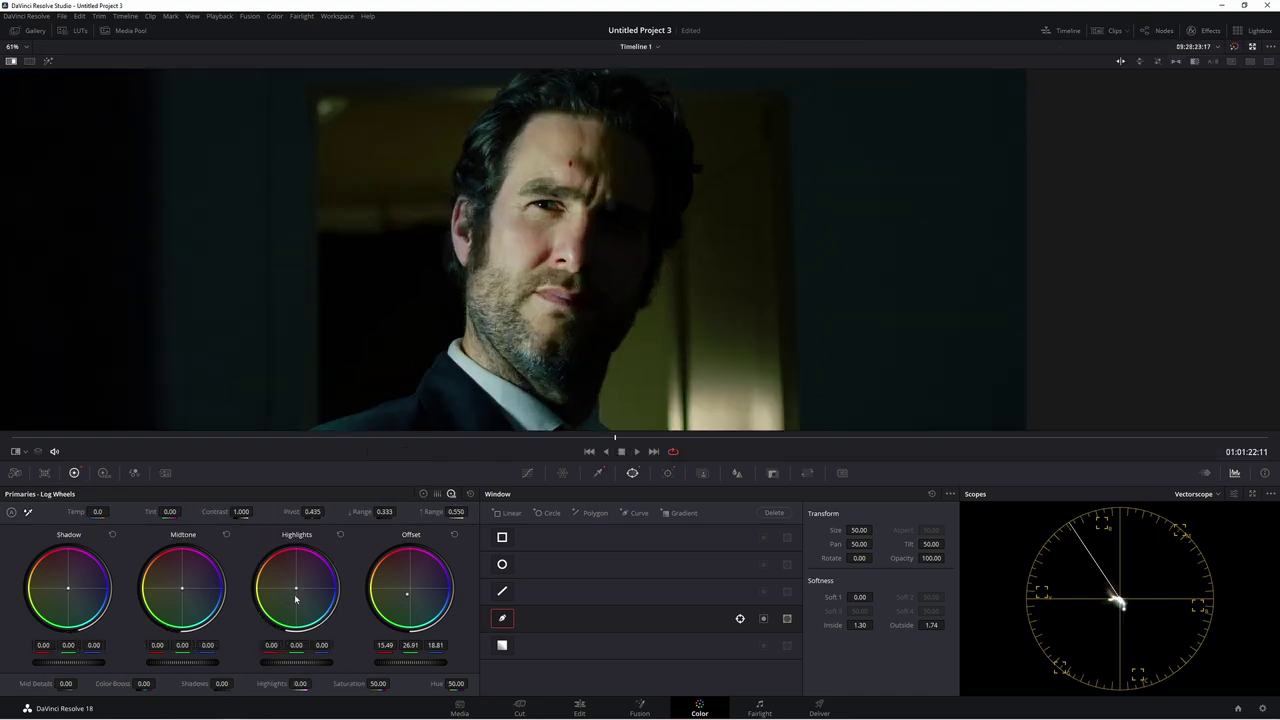
pyautogui.moveTo(295, 599); pyautogui.dragTo(294, 600)
pyautogui.scroll(-3, 398, 334)
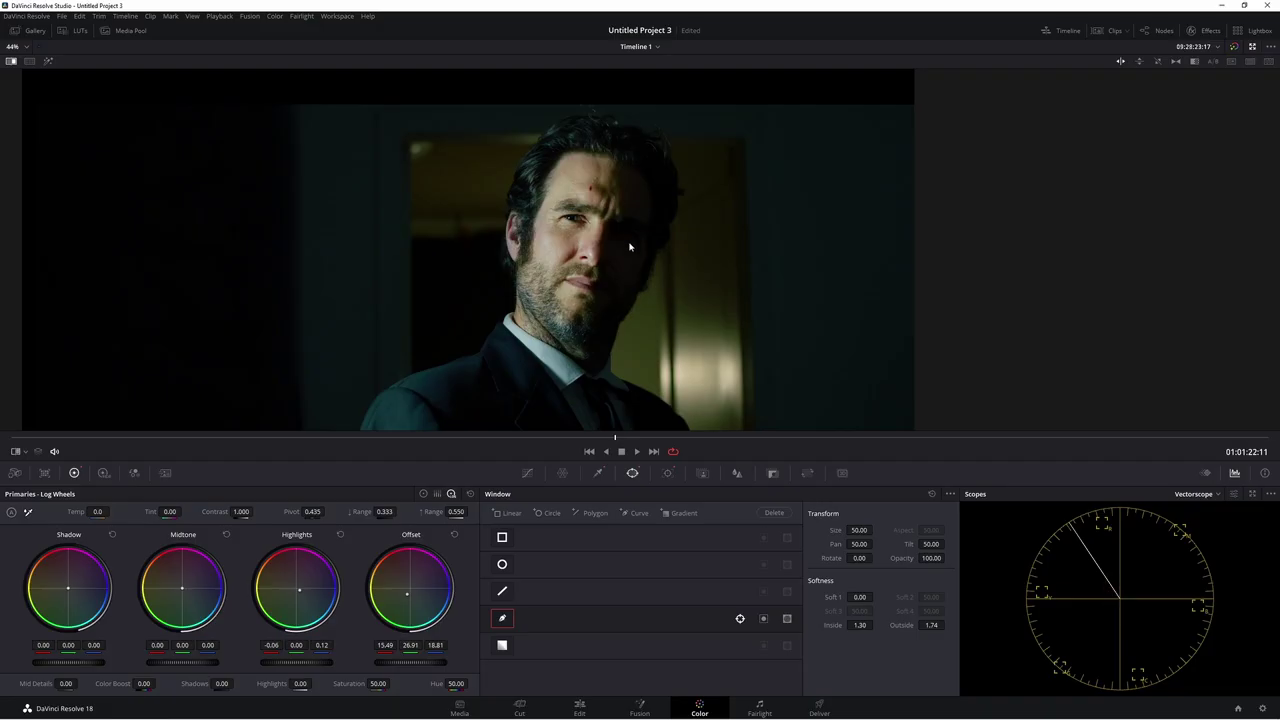
# Step: Float the vectorscope in its own window with 2x zoom enabled and compare the clip's trace with the reference's
pyautogui.click(1252, 494)
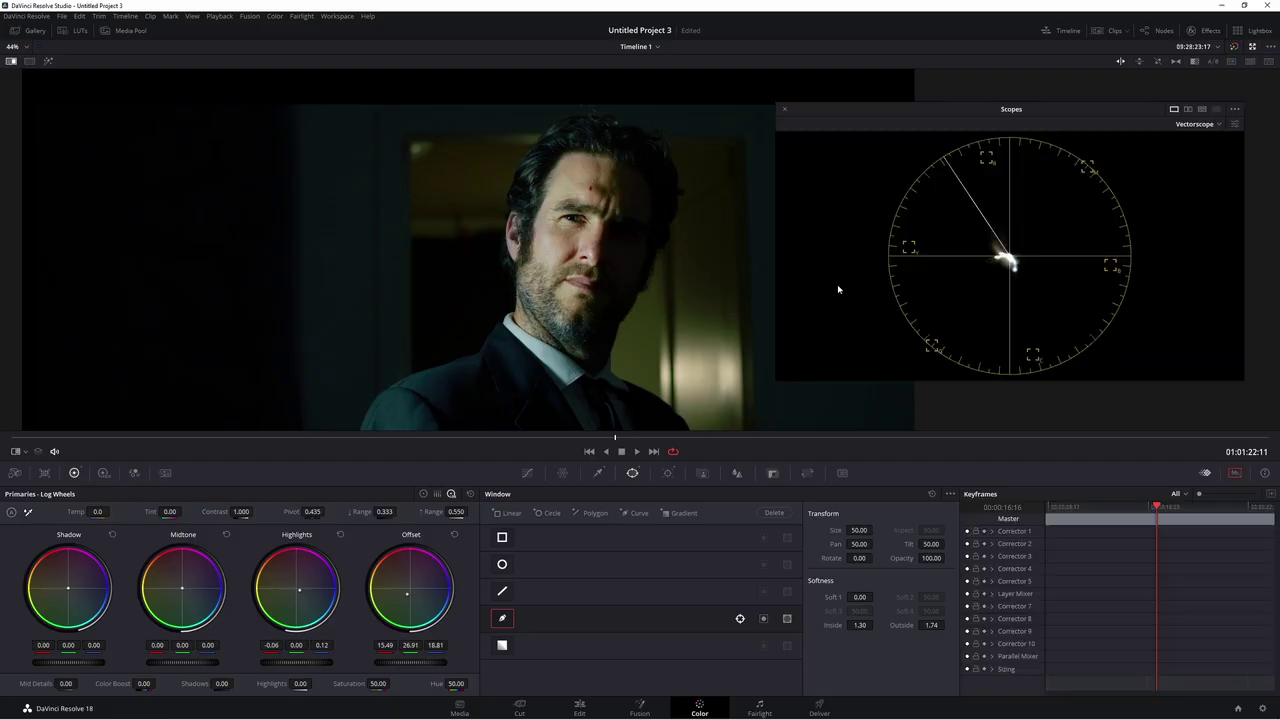
pyautogui.click(1047, 129)
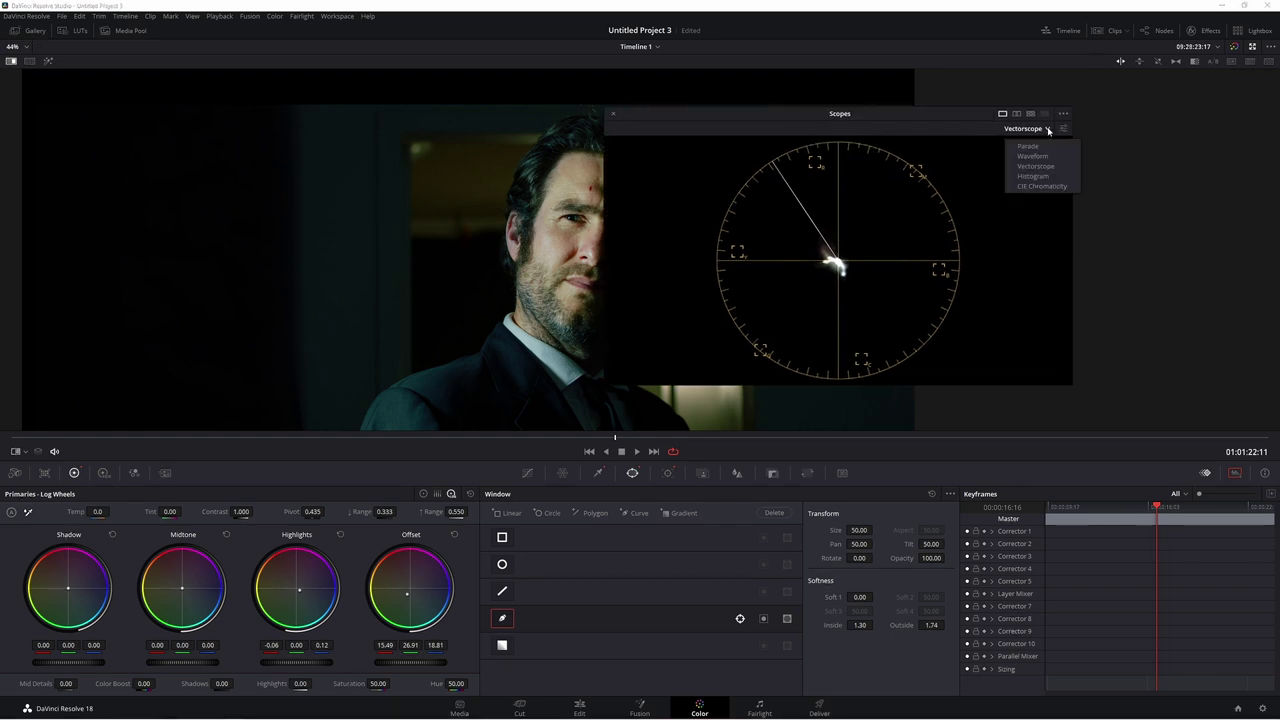
pyautogui.click(1052, 131)
pyautogui.click(1063, 129)
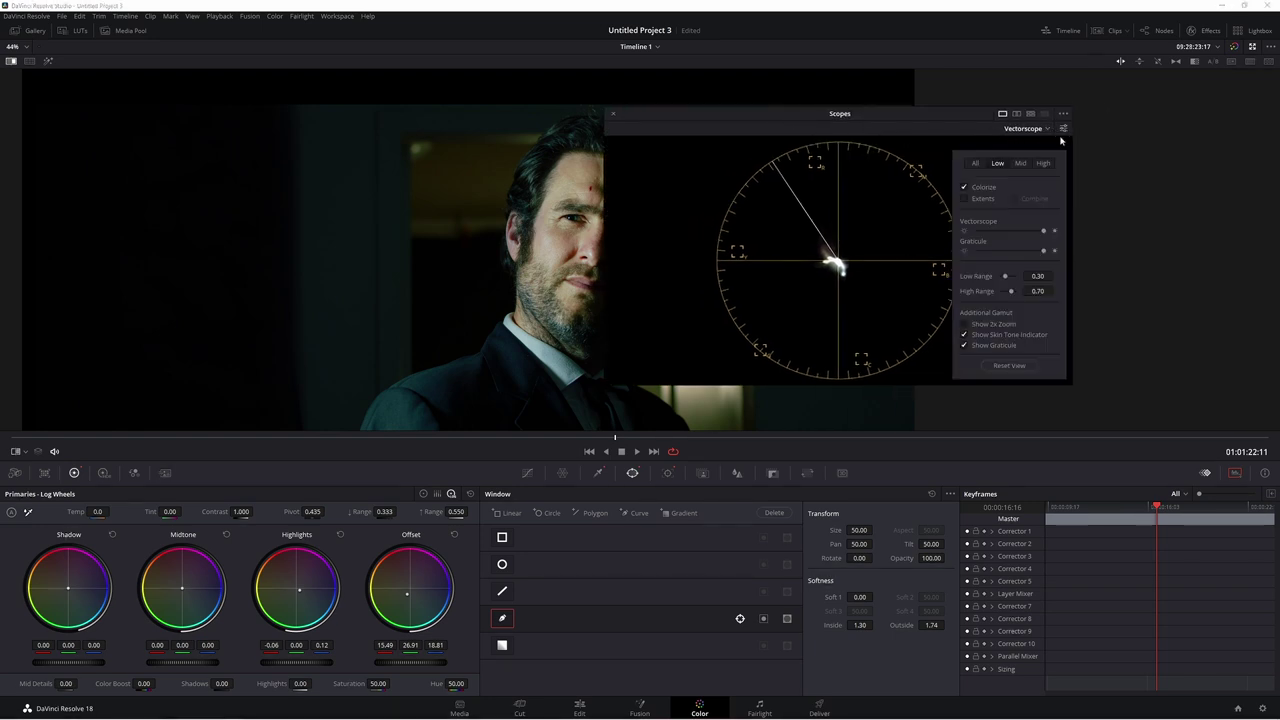
pyautogui.click(964, 325)
pyautogui.moveTo(821, 118); pyautogui.dragTo(1010, 187)
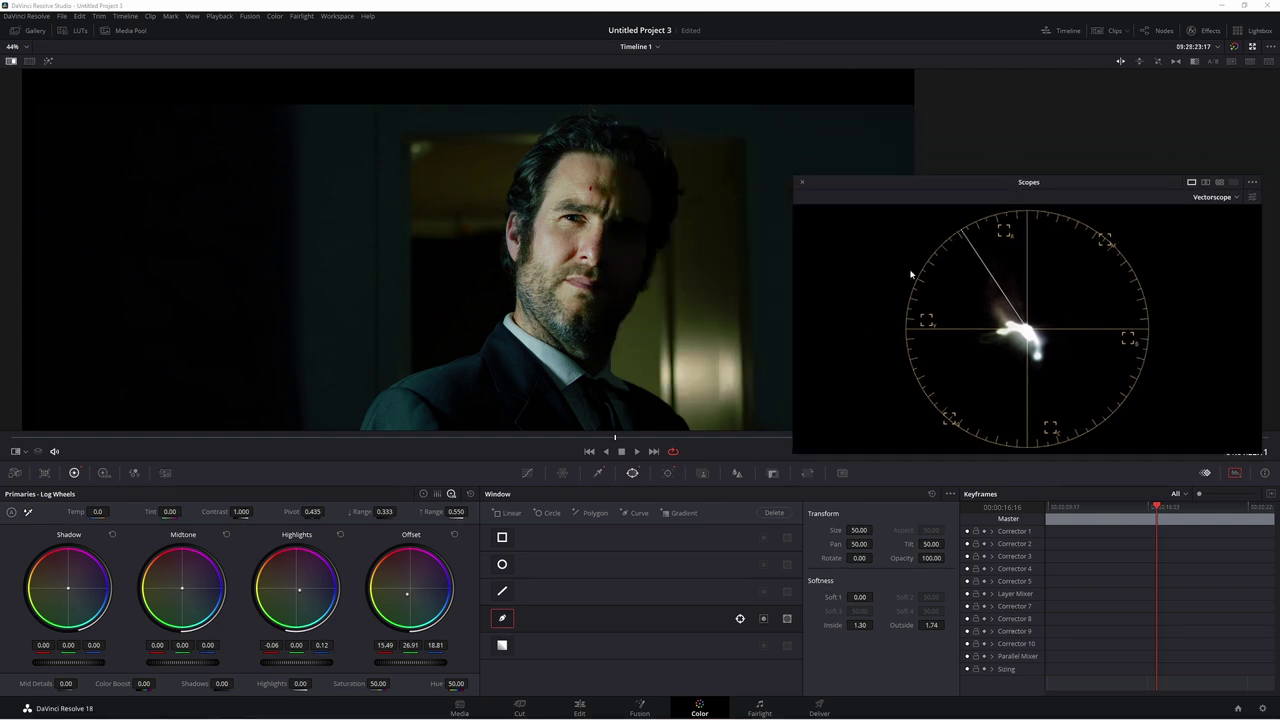
pyautogui.hotkey('alt', 'w')
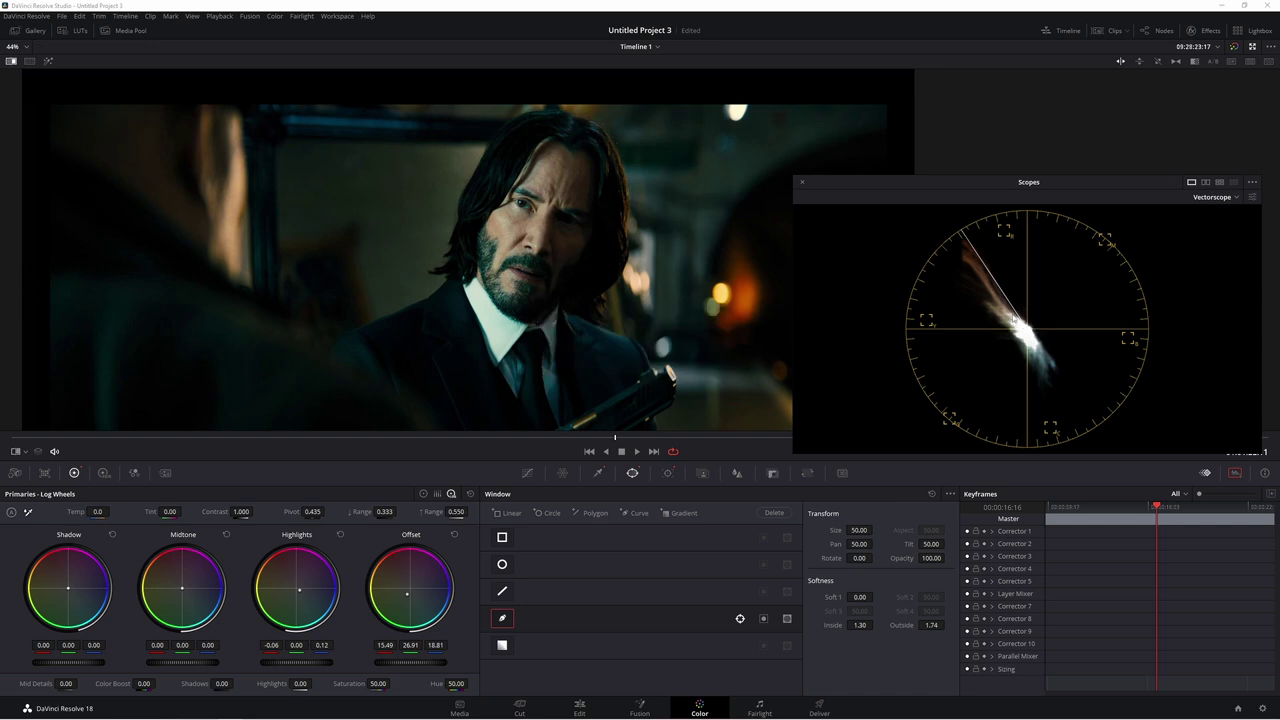
pyautogui.hotkey('alt', 'w')
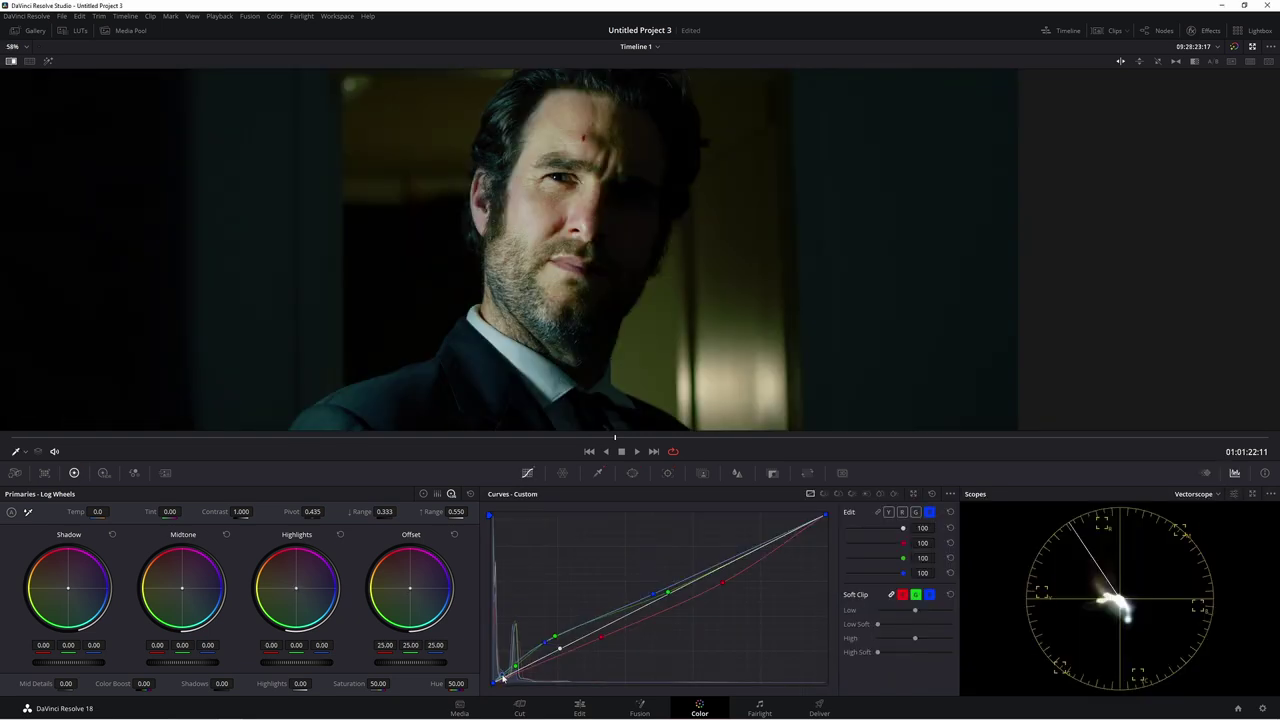
# Step: On the separate custom curve channels, add a green point close to black and nudge the blue curve's shadow point slightly
pyautogui.click(915, 511)
pyautogui.click(502, 679)
pyautogui.click(916, 512)
pyautogui.scroll(-2, 631, 393)
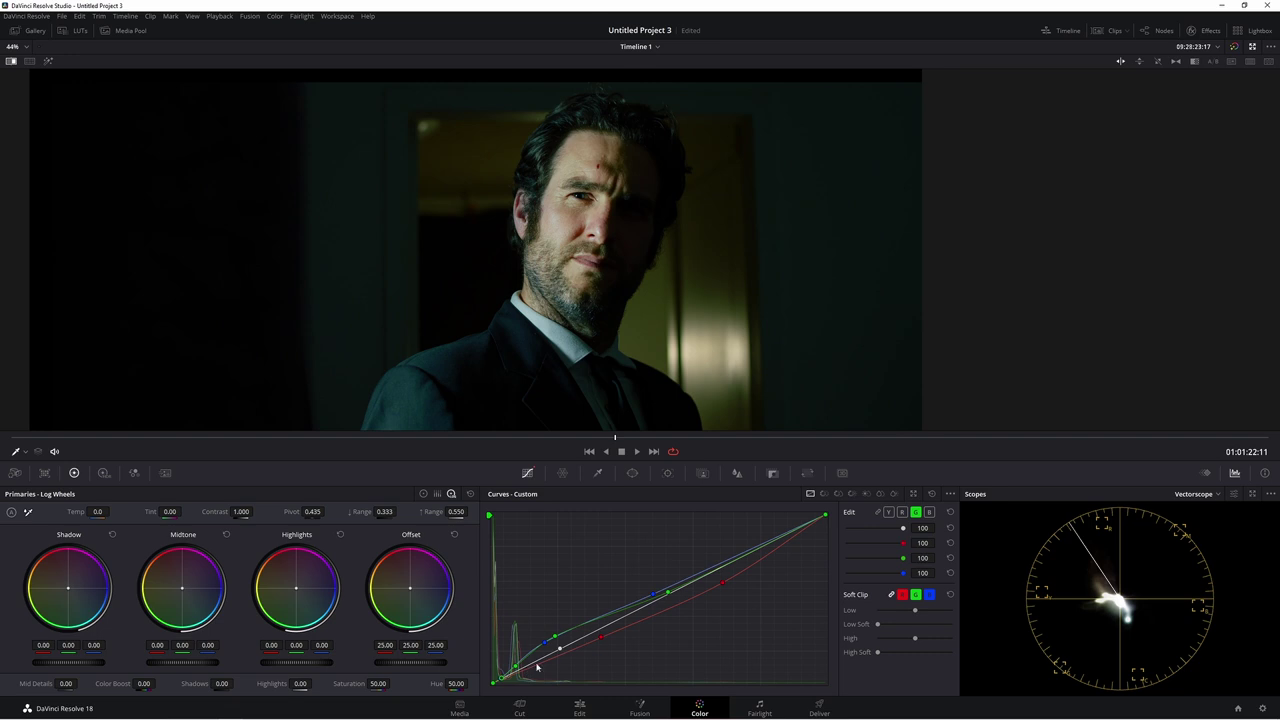
pyautogui.moveTo(545, 642); pyautogui.dragTo(543, 641)
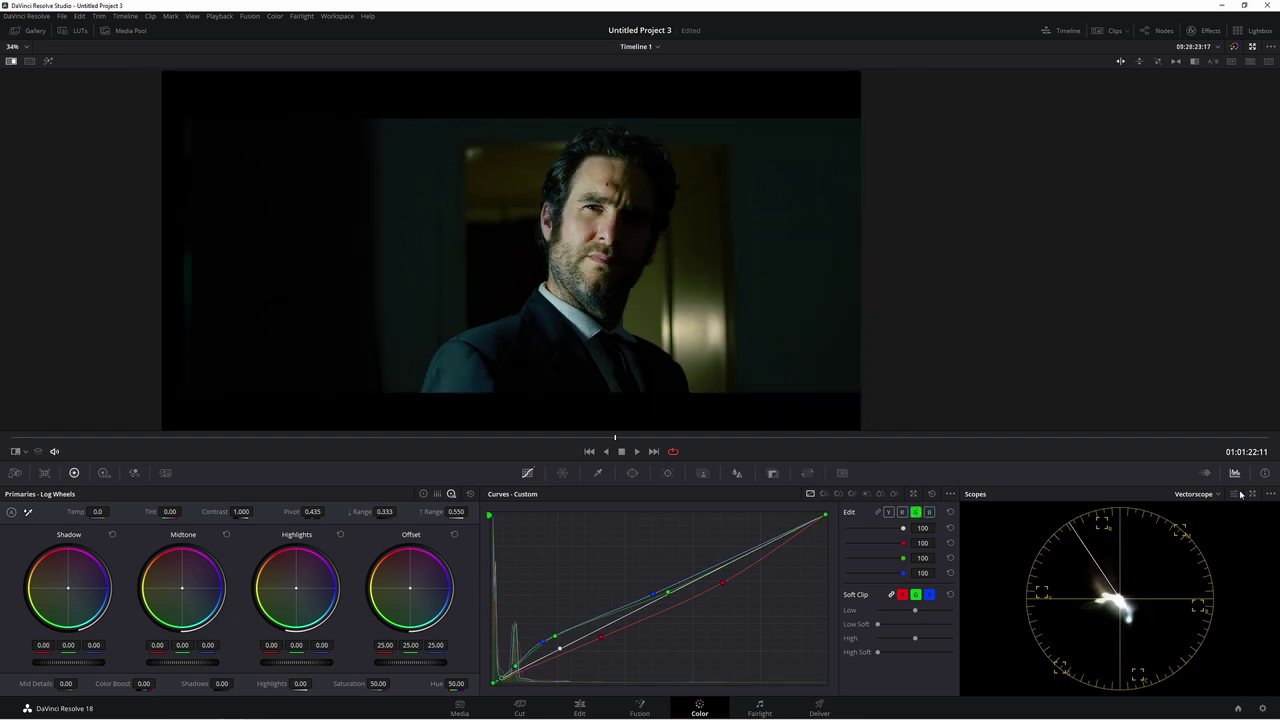
# Step: Reopen the floating vectorscope, compare the adjusted clip with the reference again, and close it
pyautogui.click(1252, 493)
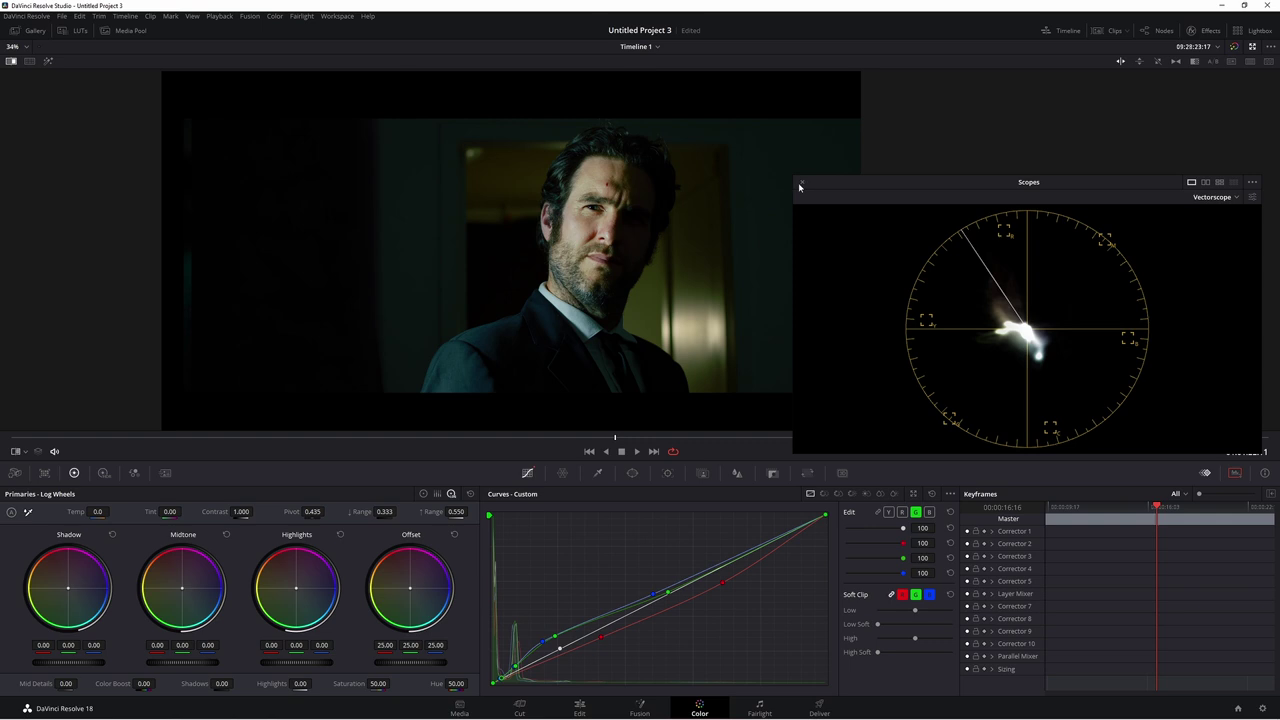
pyautogui.press('super')
pyautogui.click(842, 187)
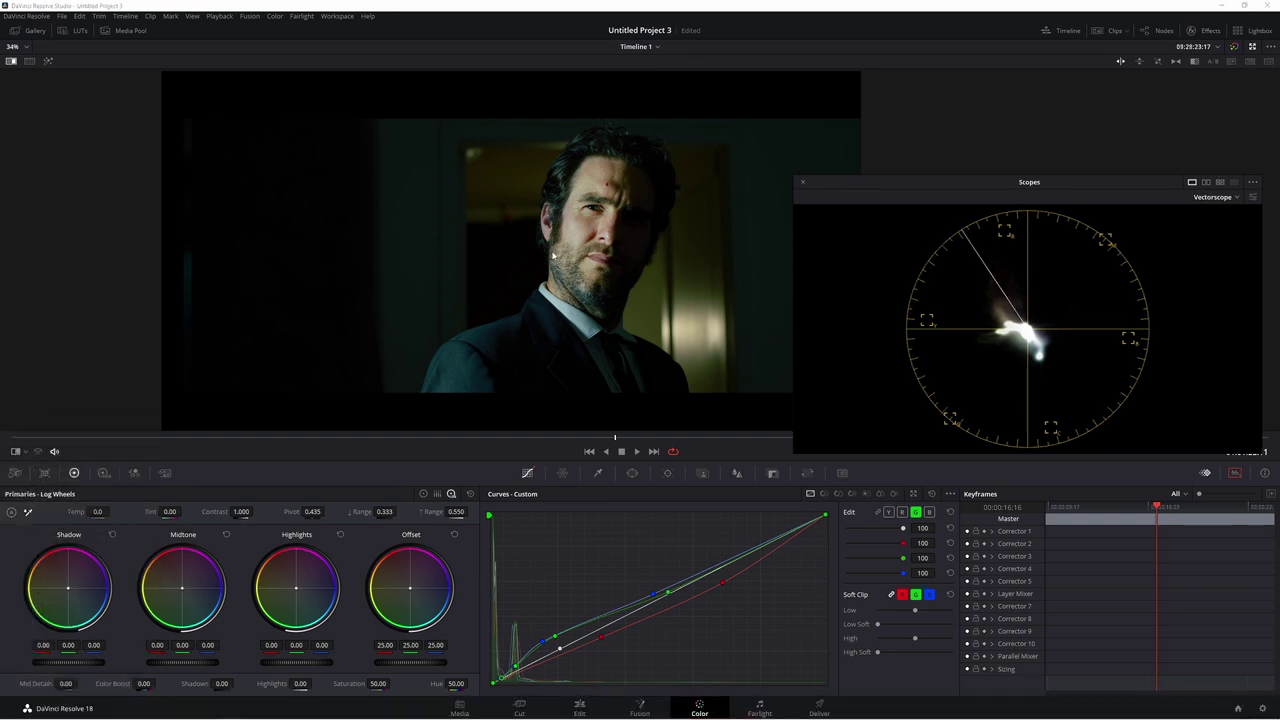
pyautogui.hotkey('alt', 'w')
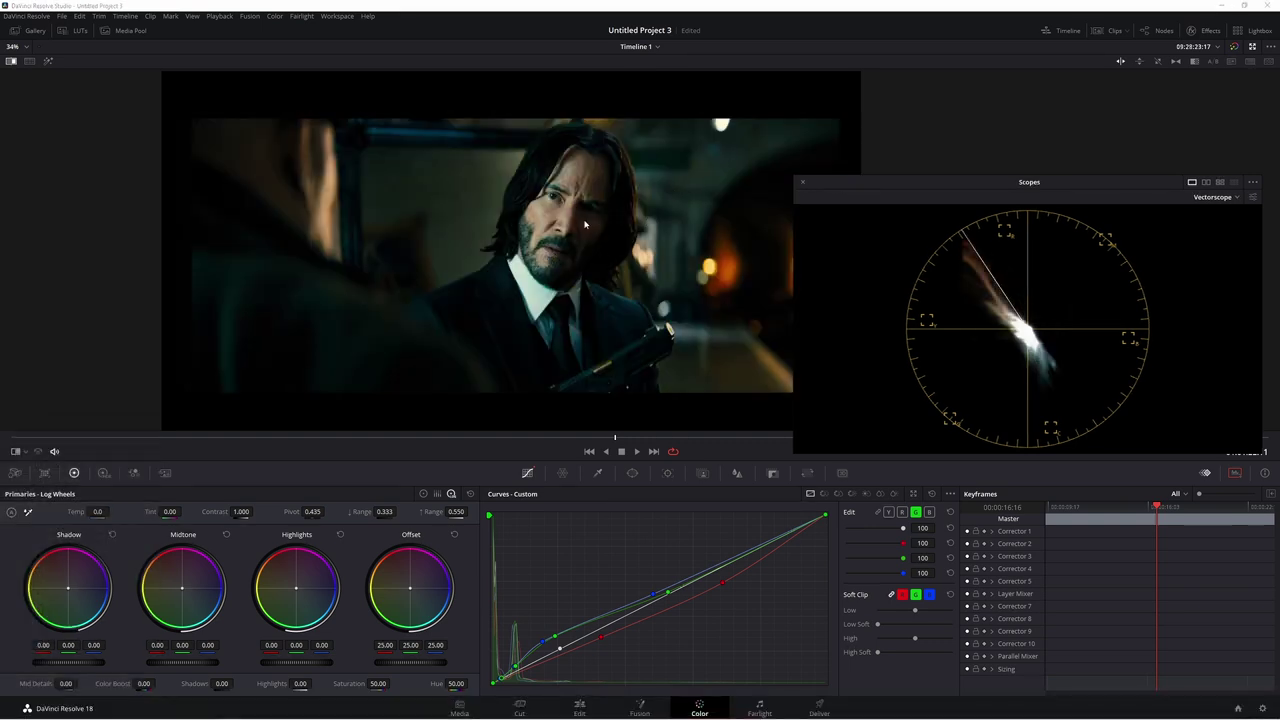
pyautogui.click(802, 182)
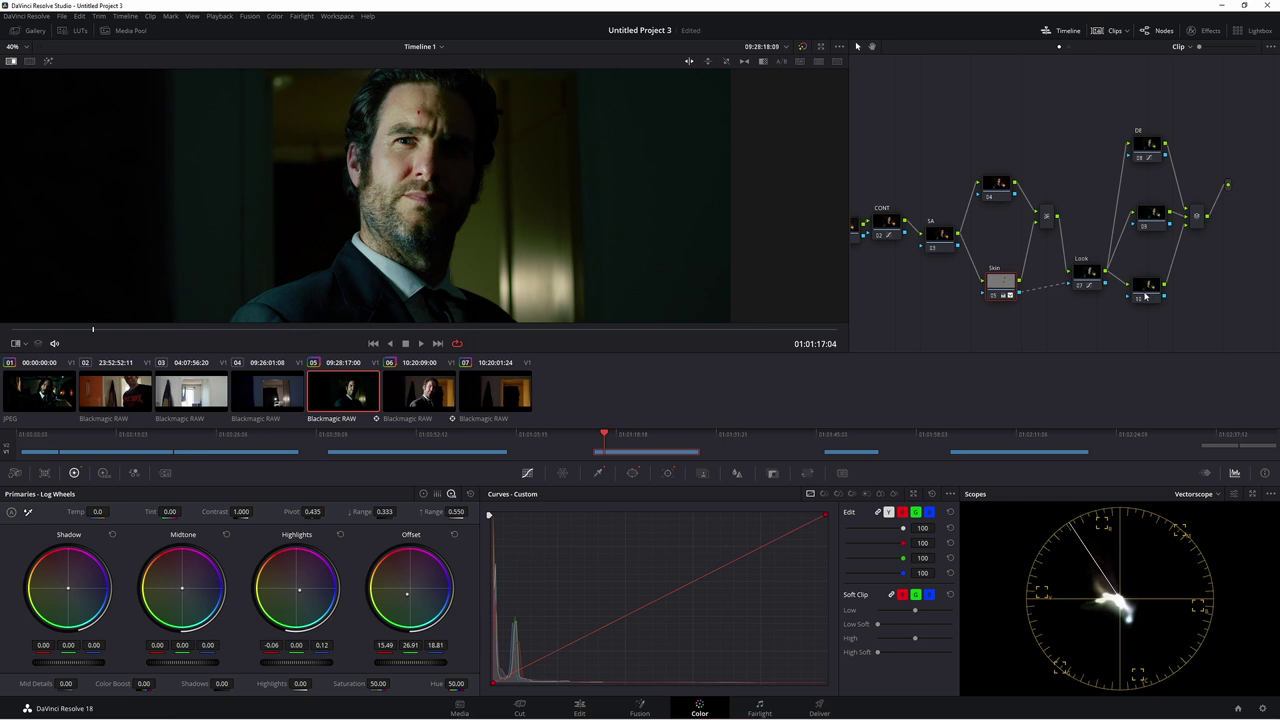
# Step: Move the lowest parallel node up slightly, select the middle parallel node and search the effects library for "ob"
pyautogui.moveTo(1146, 294); pyautogui.dragTo(1151, 276)
pyautogui.click(1151, 213)
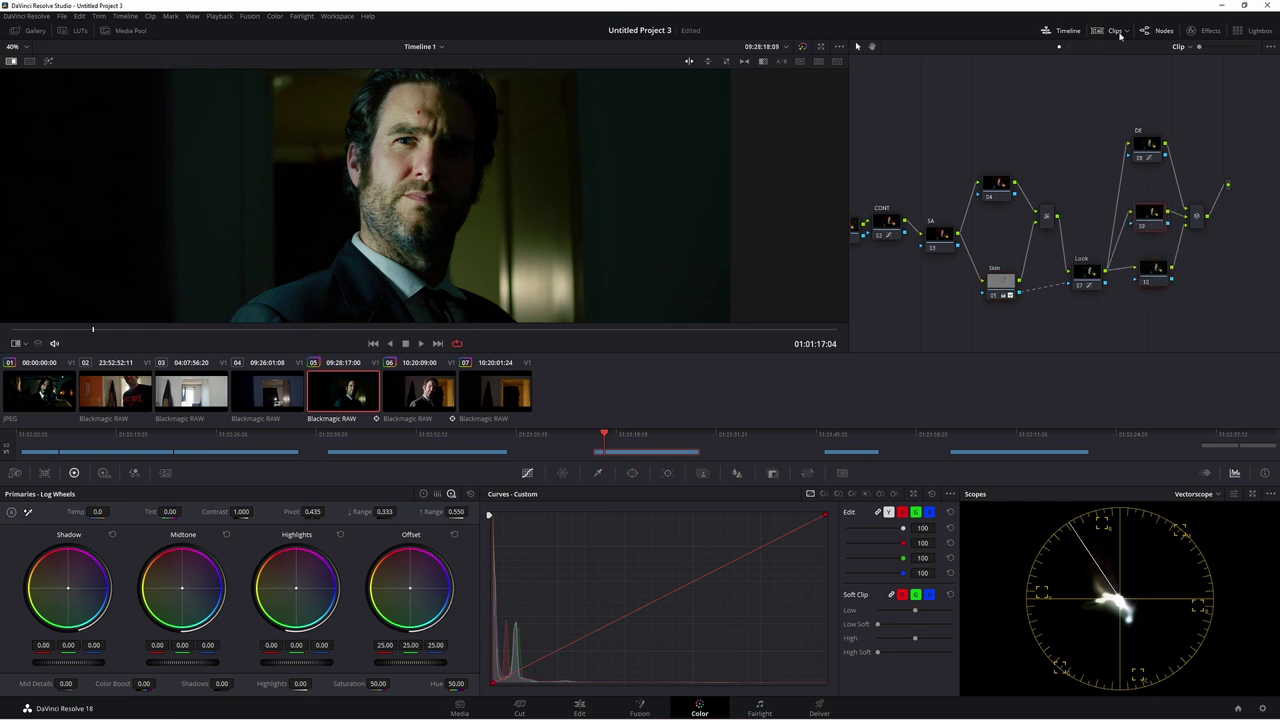
pyautogui.click(1192, 31)
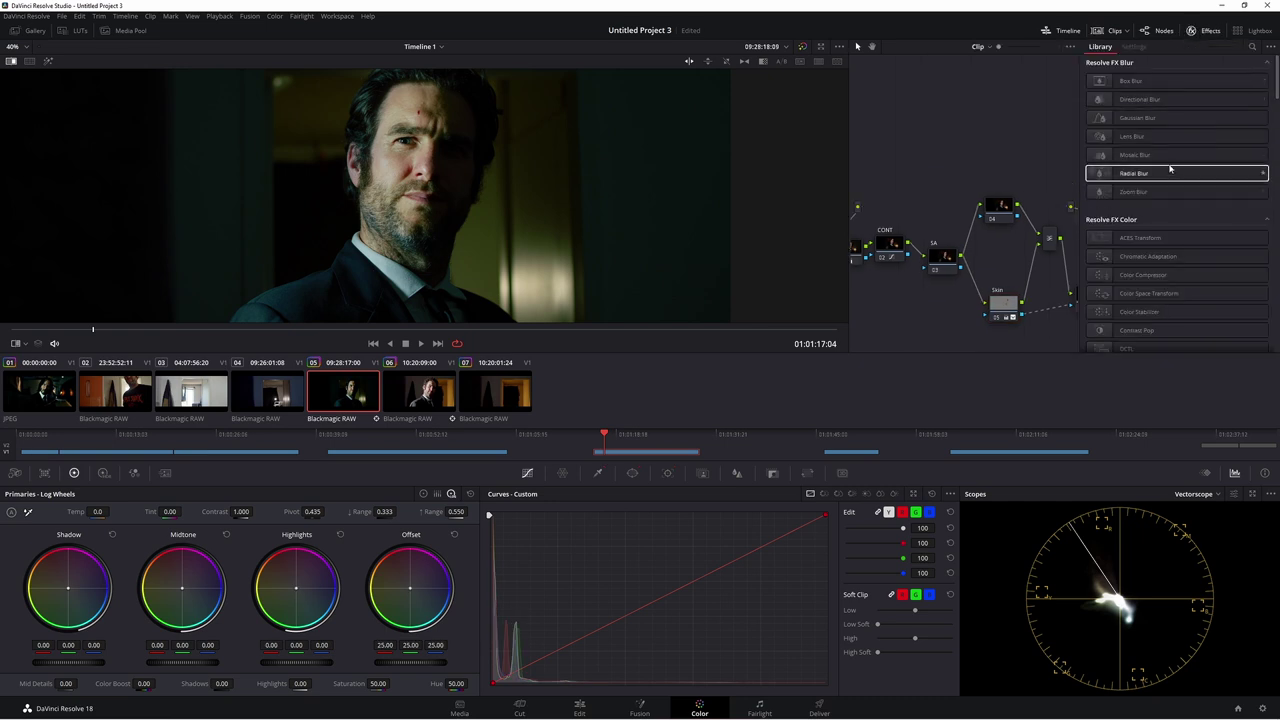
pyautogui.click(1252, 46)
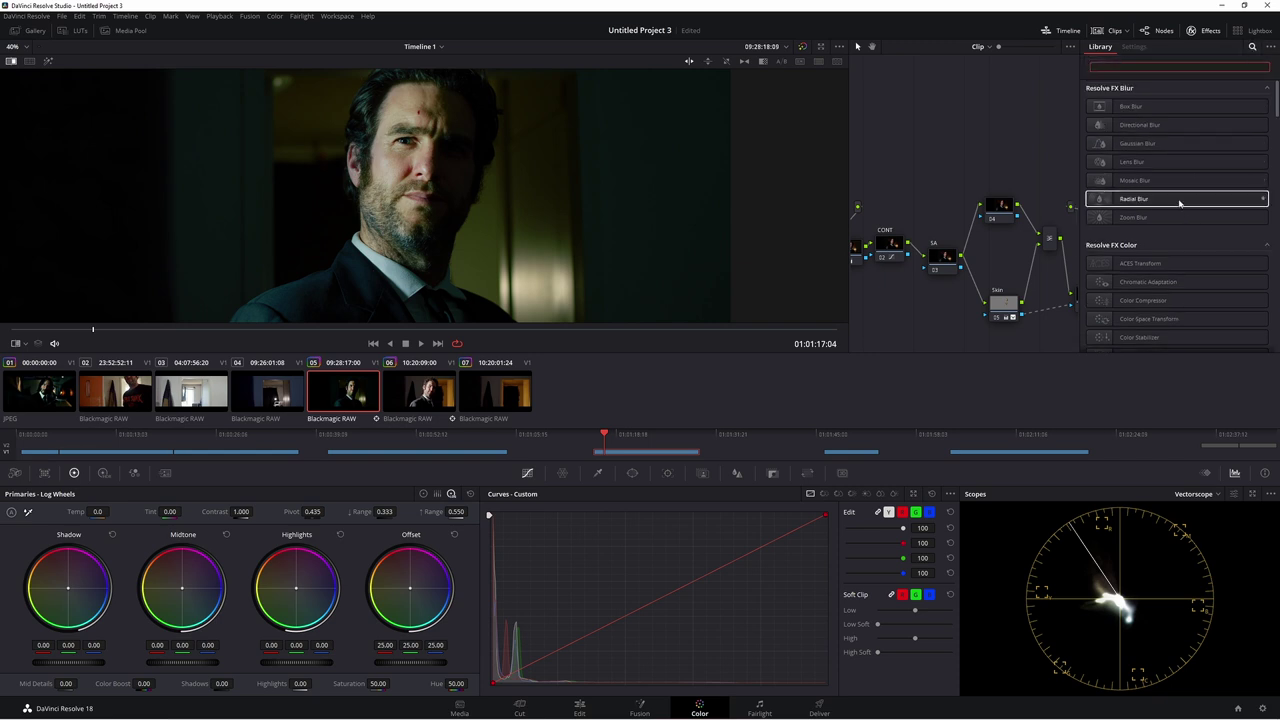
pyautogui.write('ob')
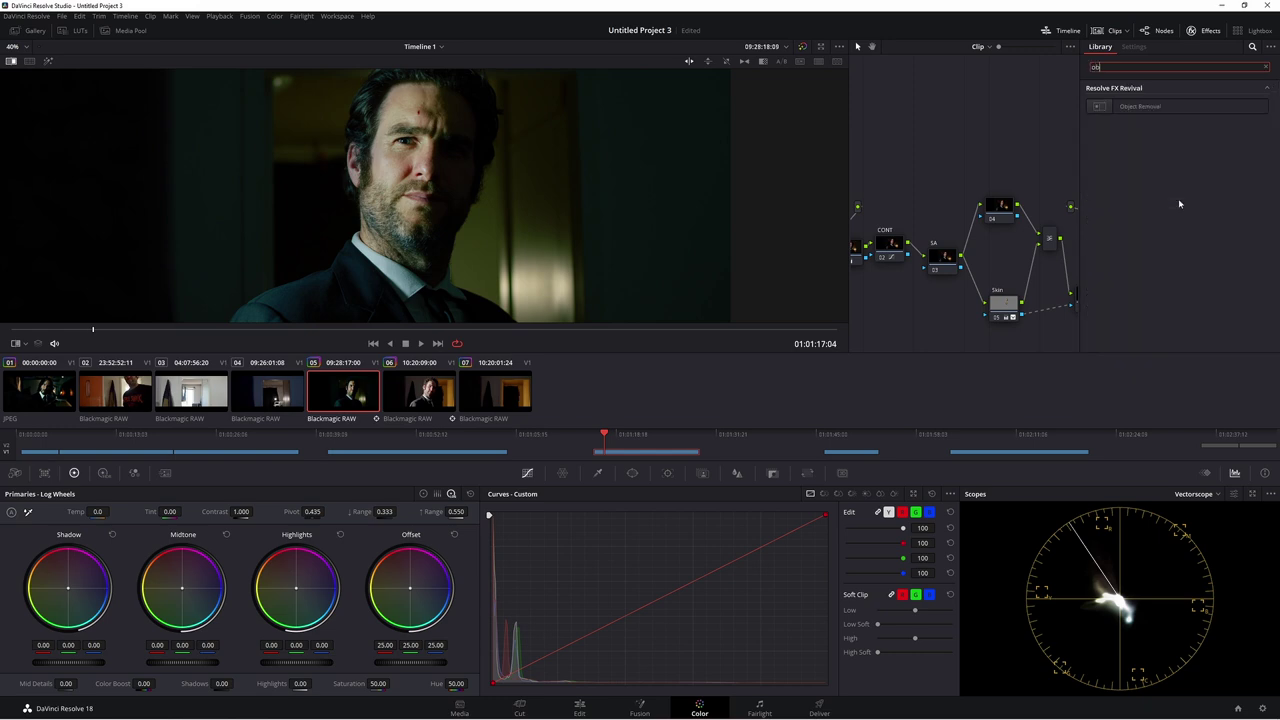